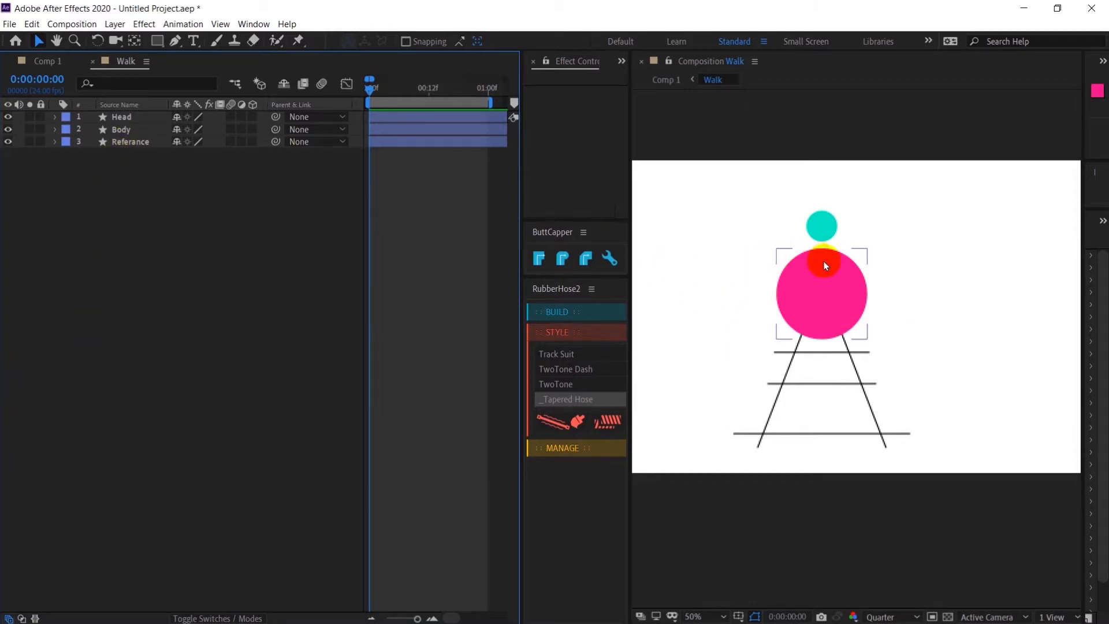
# Step: Examine which shapes the Head, Body and Referance layers hold in the Walk composition
pyautogui.click(124, 131)
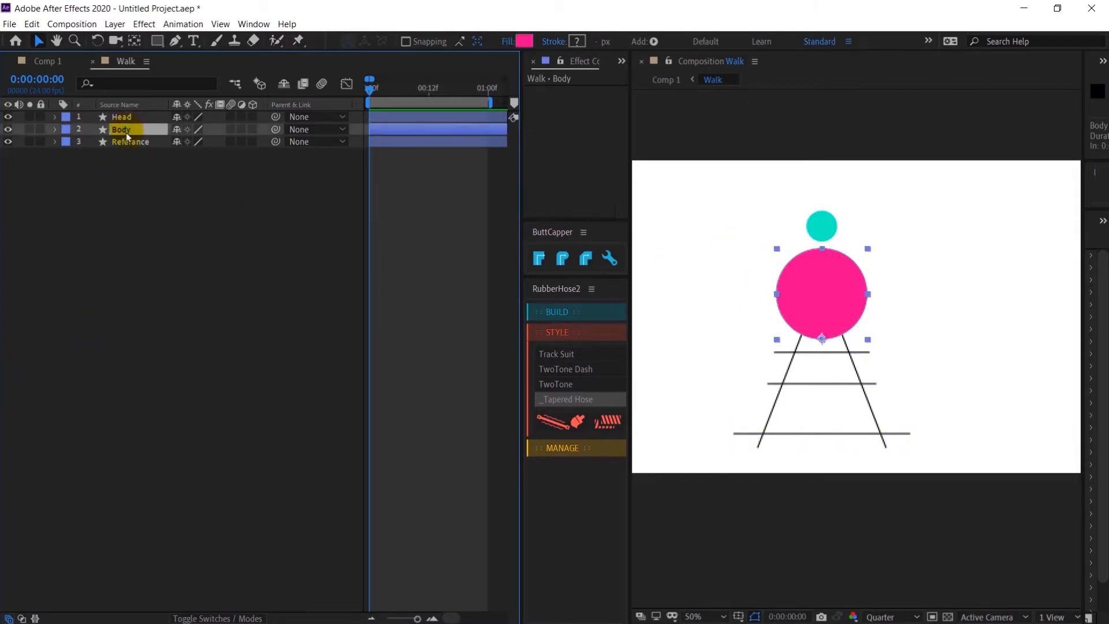
pyautogui.click(126, 118)
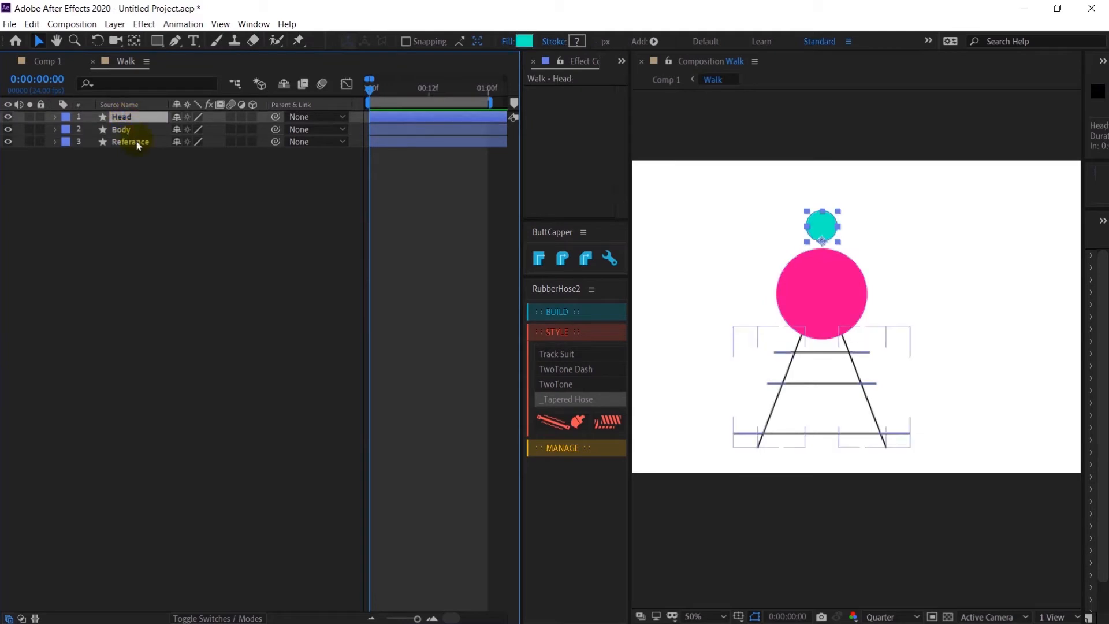
pyautogui.click(139, 142)
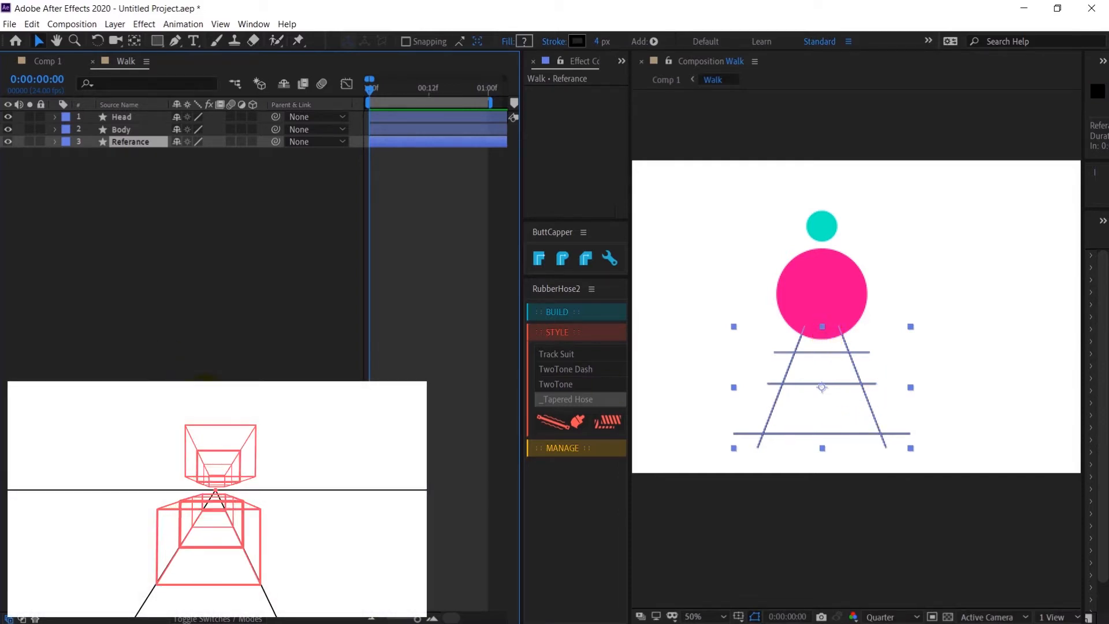
pyautogui.click(122, 129)
pyautogui.keyDown('shift'); pyautogui.click(120, 117); pyautogui.keyUp('shift')
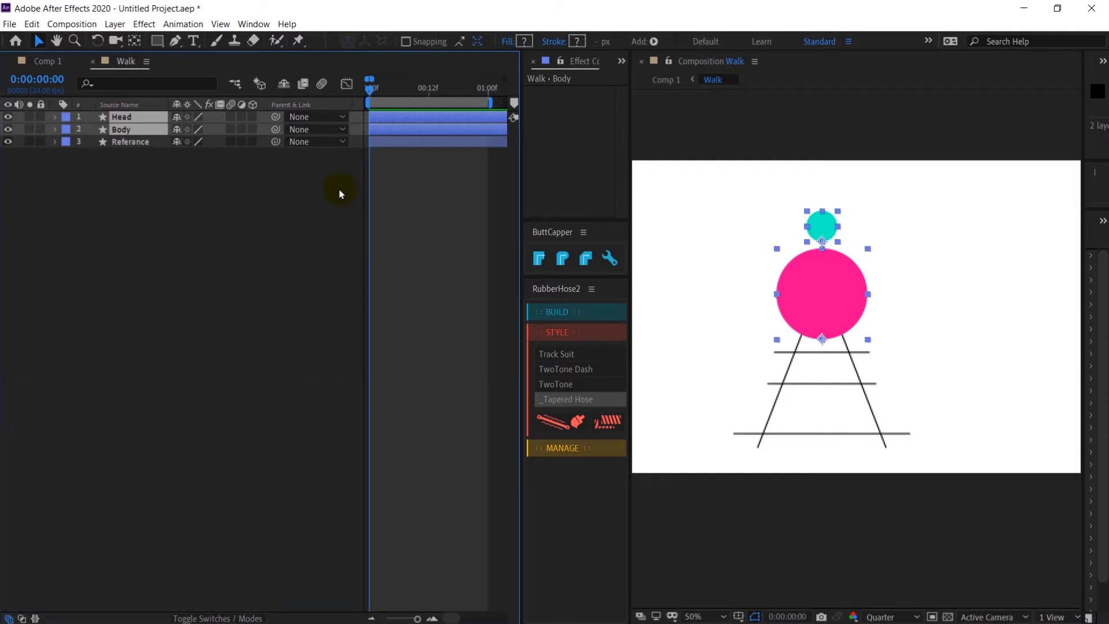
pyautogui.click(408, 200)
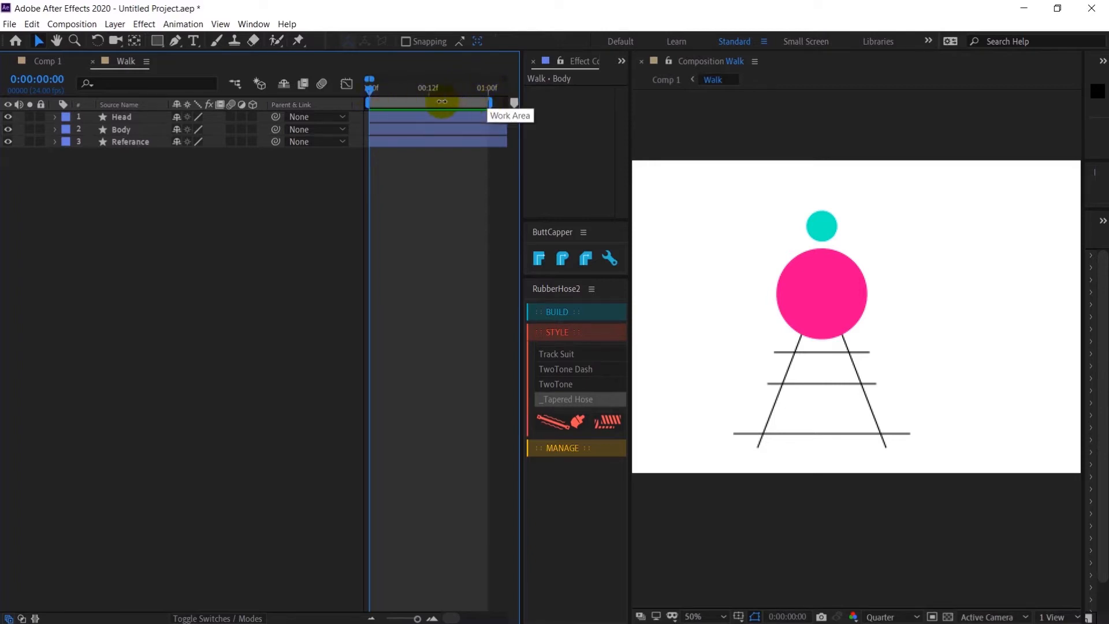
pyautogui.click(120, 147)
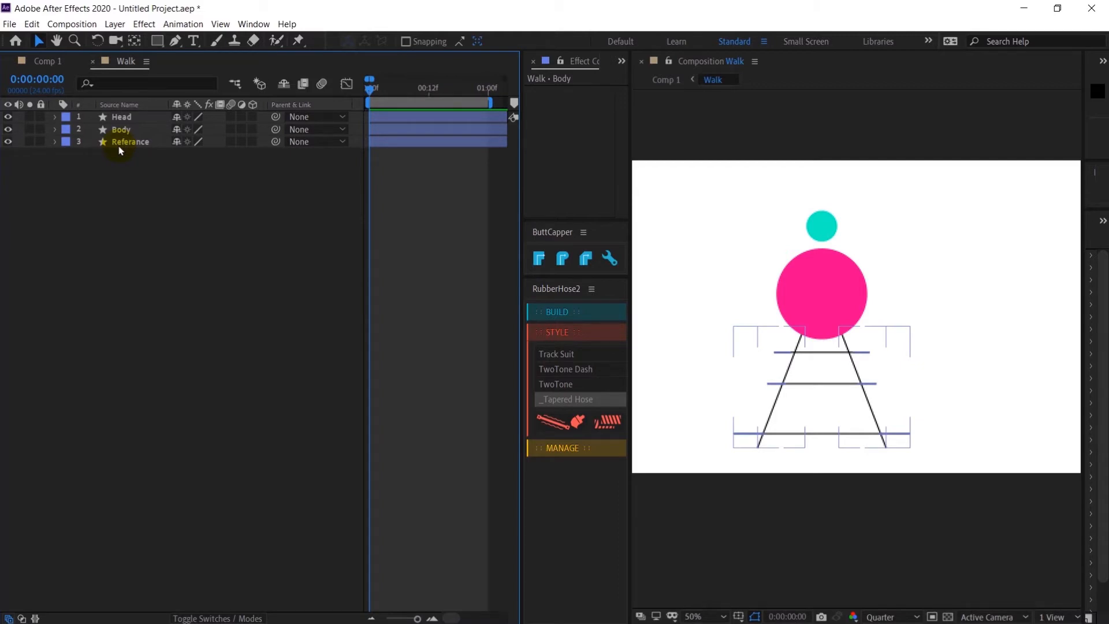
# Step: Add starting Position keyframes to the Head and Body layers at frame 0
pyautogui.click(122, 129)
pyautogui.keyDown('ctrl'); pyautogui.click(121, 117); pyautogui.keyUp('ctrl')
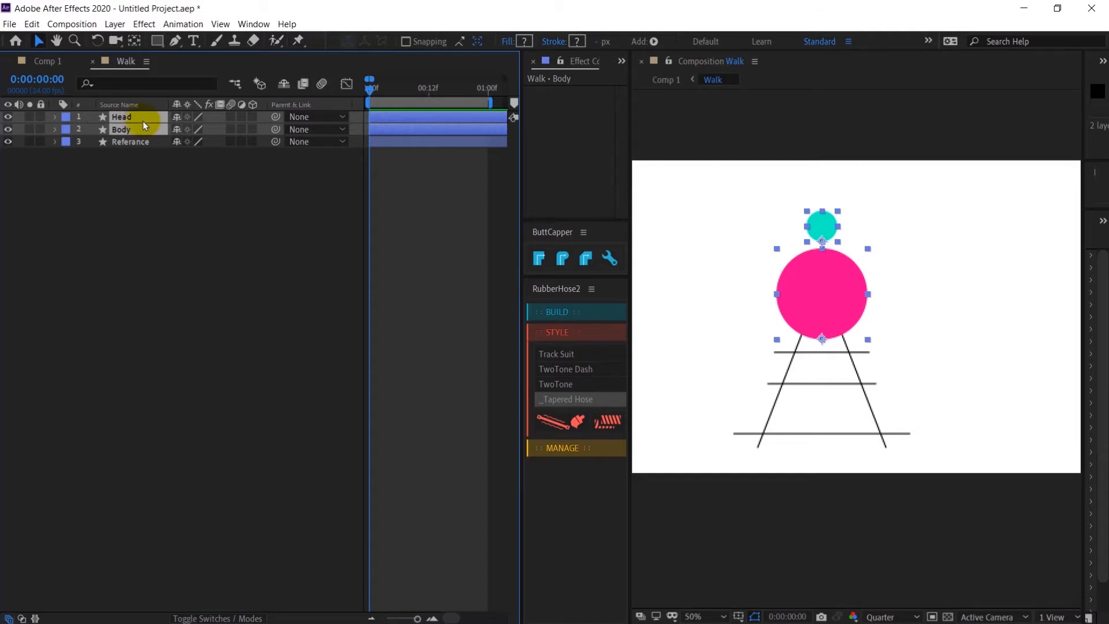
pyautogui.press('p')
pyautogui.click(91, 154)
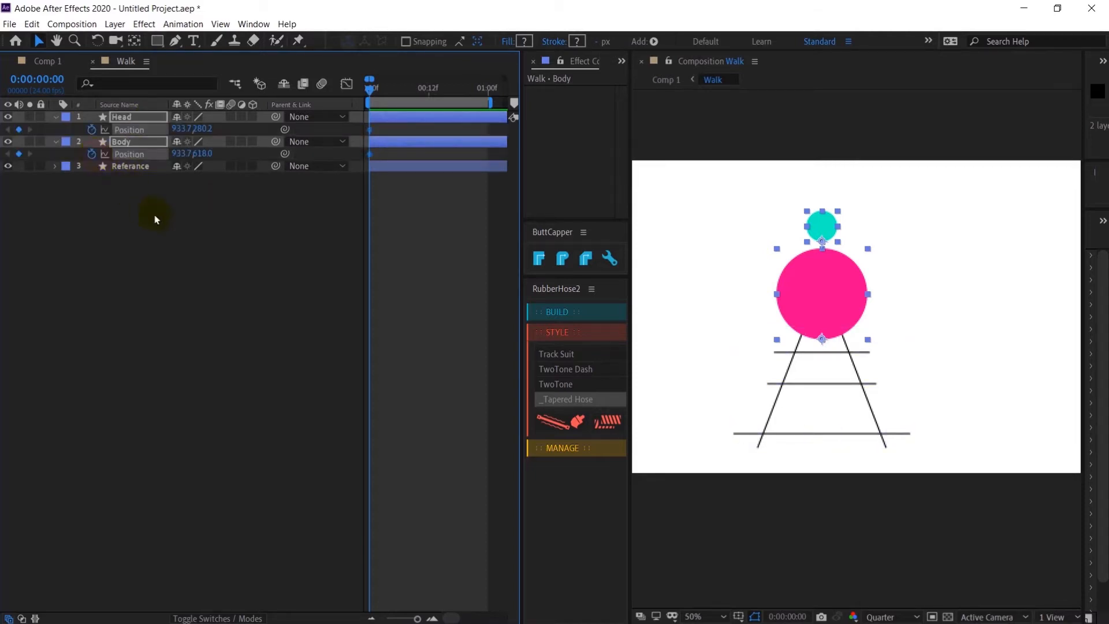
# Step: Add Position keyframes to the Head and Body layers six frames on, at frame 6
pyautogui.click(30, 80)
pyautogui.write('+')
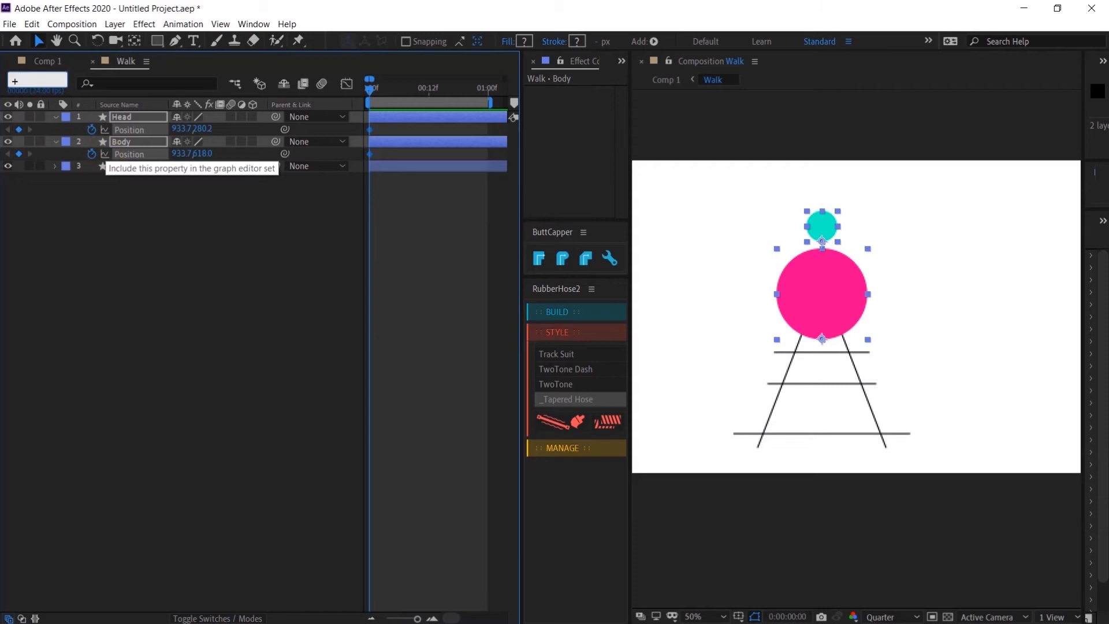
pyautogui.write('6')
pyautogui.press('Return')
pyautogui.click(19, 154)
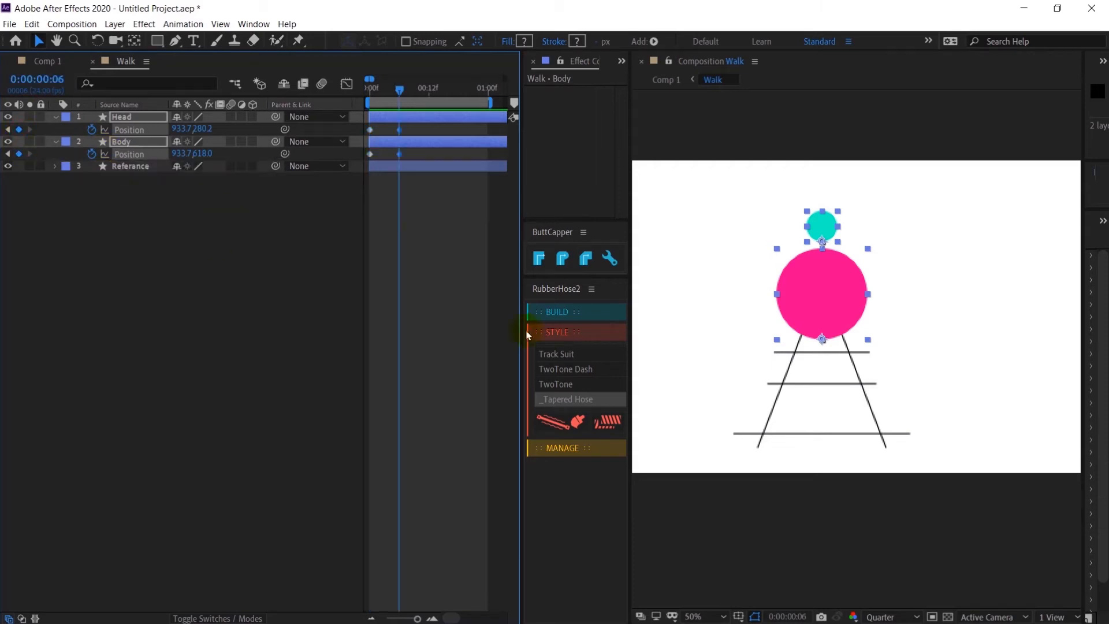
# Step: Lower both circles together at frame 6, bringing the Head to Y 316.2 and the Body to Y 654.0
pyautogui.keyDown('shift'); pyautogui.click(149, 117); pyautogui.keyUp('shift')
pyautogui.keyDown('ctrl'); pyautogui.click(149, 141); pyautogui.keyUp('ctrl')
pyautogui.keyDown('ctrl'); pyautogui.click(147, 141); pyautogui.keyUp('ctrl')
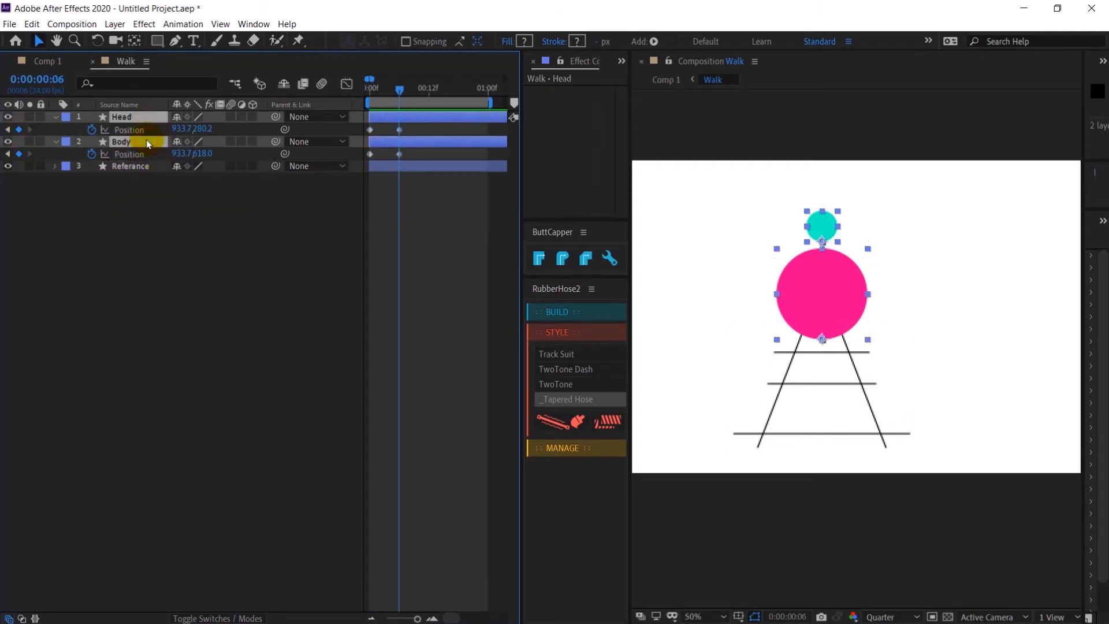
pyautogui.hotkey('shift', 'Down')
pyautogui.hotkey('shift', 'Down')
pyautogui.press('F2')
# Step: Copy the frame 0 Position keyframes of the Head and Body layers to frame 12
pyautogui.click(35, 79)
pyautogui.write('+')
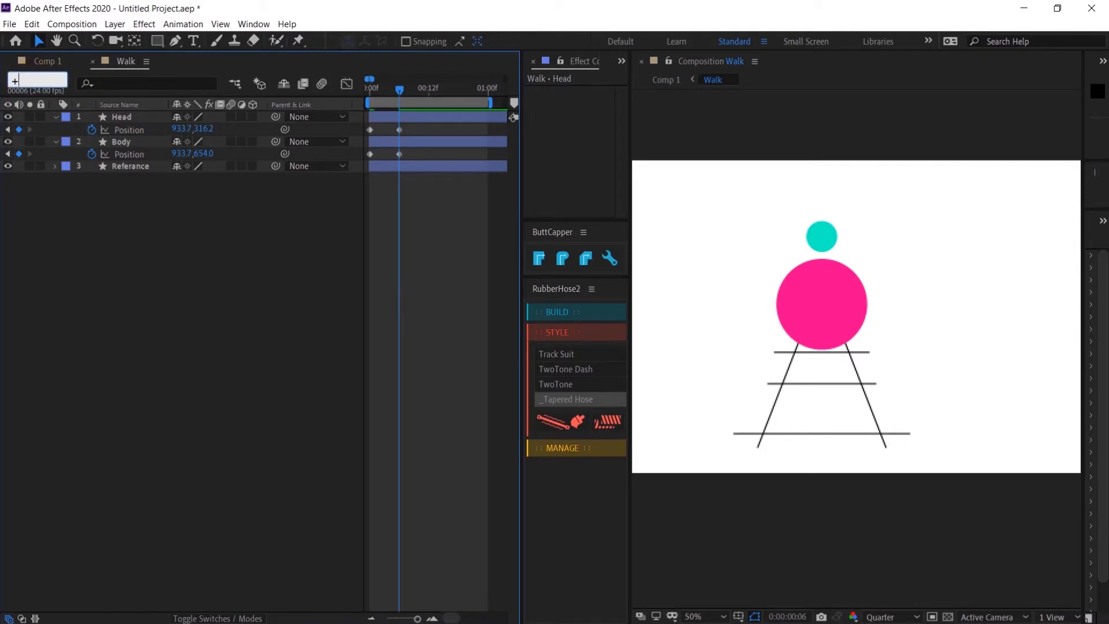
pyautogui.write('6')
pyautogui.press('Return')
pyautogui.moveTo(379, 124); pyautogui.dragTo(364, 165)
pyautogui.hotkey('ctrl', 'c')
pyautogui.hotkey('ctrl', 'v')
pyautogui.hotkey('ctrl', 'c')
pyautogui.hotkey('ctrl', 'v')
# Step: Copy the lowered Position keyframes of the Head and Body layers from frame 6 to frame 18
pyautogui.click(36, 80)
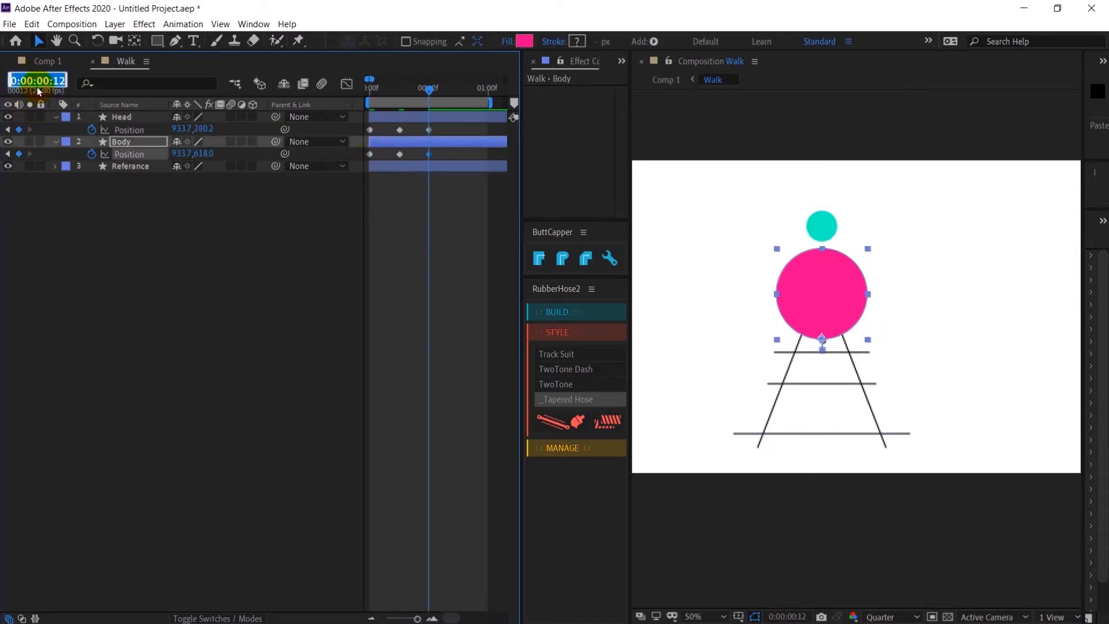
pyautogui.write('+6')
pyautogui.press('Return')
pyautogui.moveTo(408, 123); pyautogui.dragTo(393, 163)
pyautogui.hotkey('ctrl', 'c')
pyautogui.hotkey('ctrl', 'v')
pyautogui.hotkey('ctrl', 'c')
pyautogui.hotkey('ctrl', 'v')
# Step: Copy the starting Position keyframes of the Head and Body layers to 0:00:01:00
pyautogui.click(38, 79)
pyautogui.write('+')
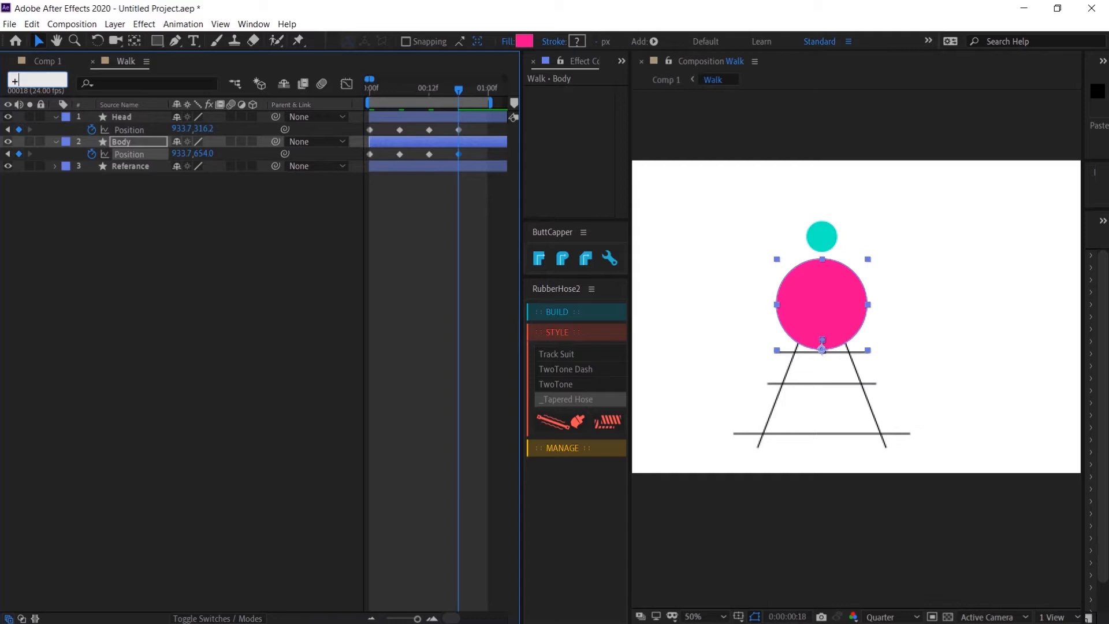
pyautogui.write('6')
pyautogui.press('Return')
pyautogui.moveTo(378, 122); pyautogui.dragTo(366, 157)
pyautogui.hotkey('ctrl', 'c')
pyautogui.hotkey('ctrl', 'v')
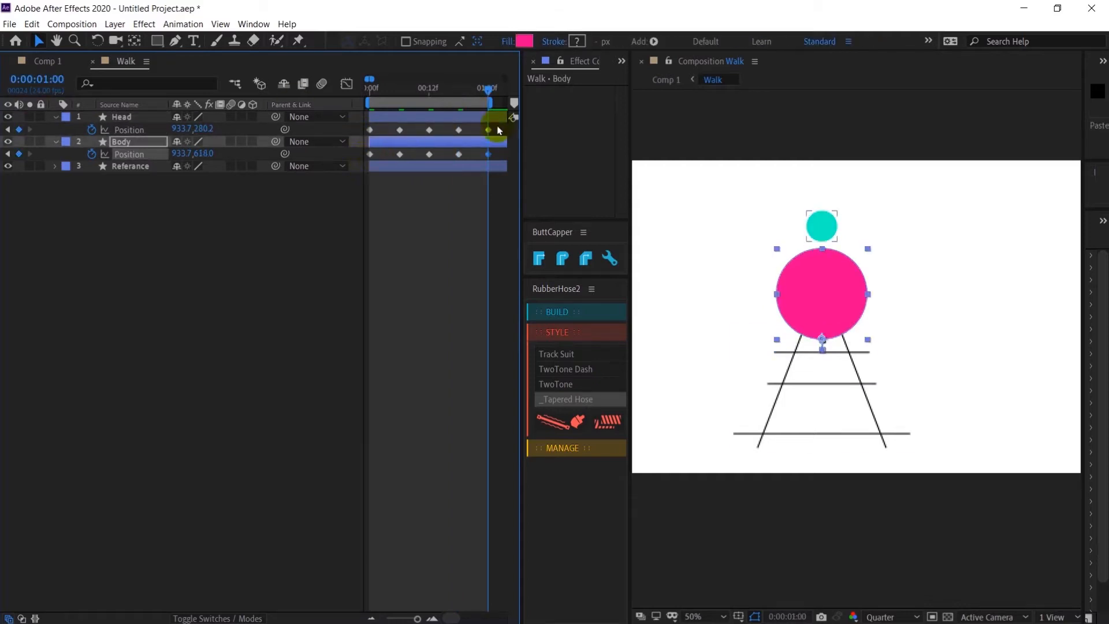
# Step: Apply Easy Ease to all Head and Body Position keyframes and preview the motion from the first frame
pyautogui.moveTo(500, 131); pyautogui.dragTo(337, 157)
pyautogui.press('F9')
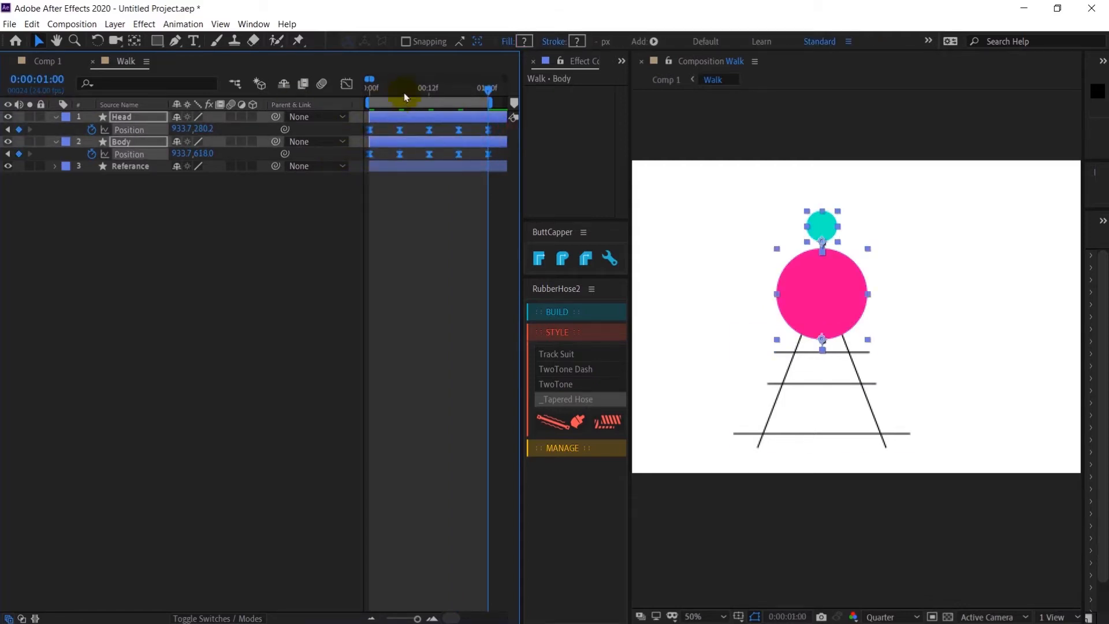
pyautogui.press('Home')
pyautogui.click(422, 355)
pyautogui.press('space')
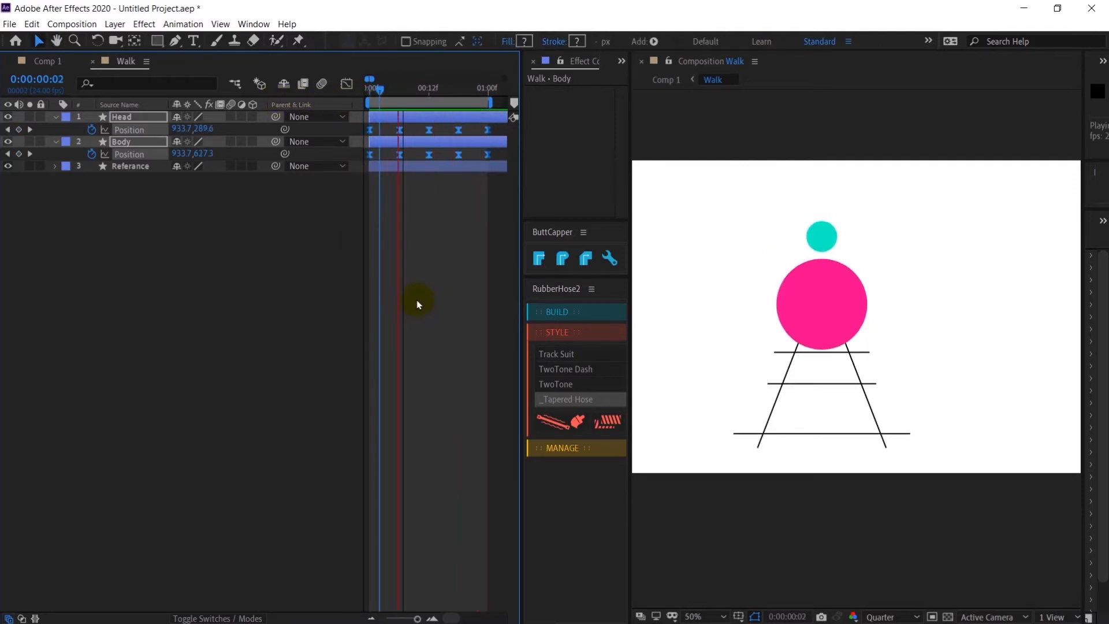
# Step: Shift the Head and Body Position keyframes at frame 6 one frame later, to frame 7
pyautogui.click(397, 90)
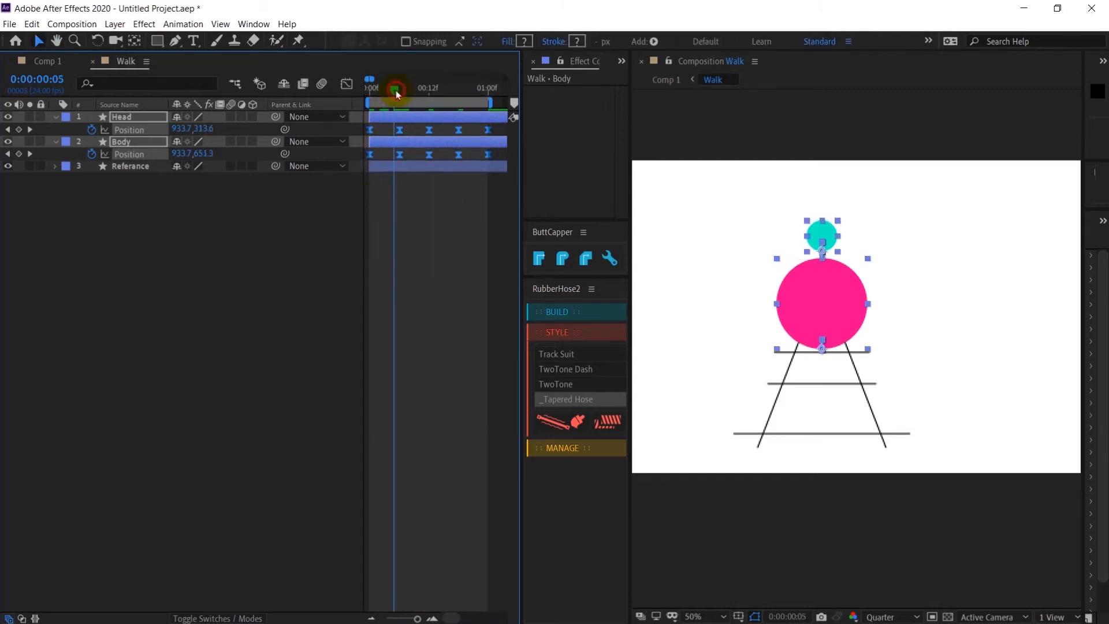
pyautogui.press('pagedown')
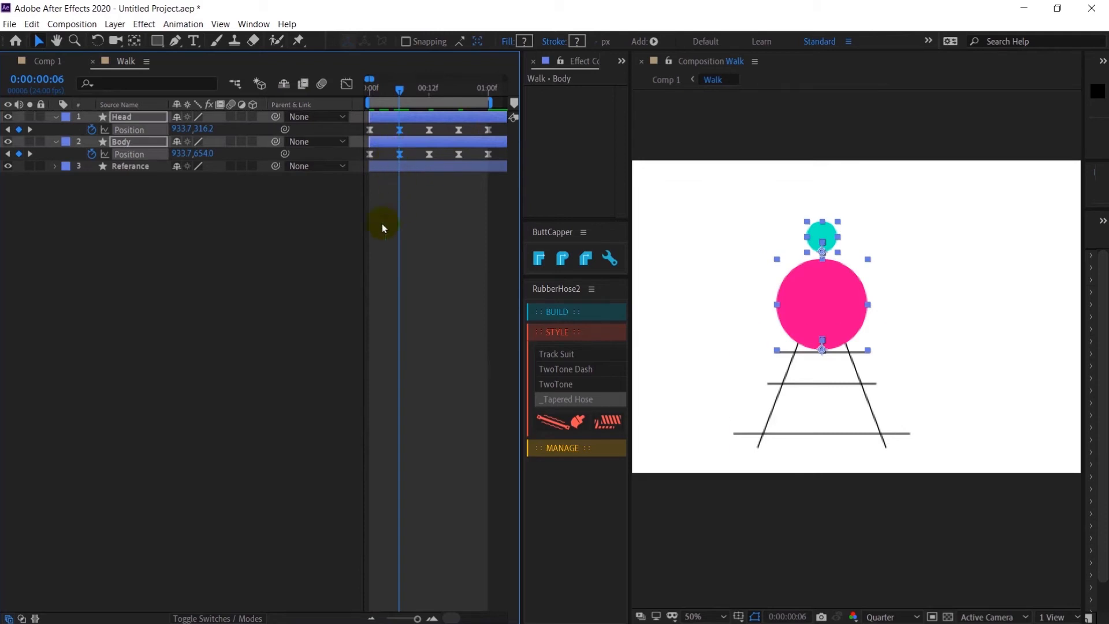
pyautogui.press('=')
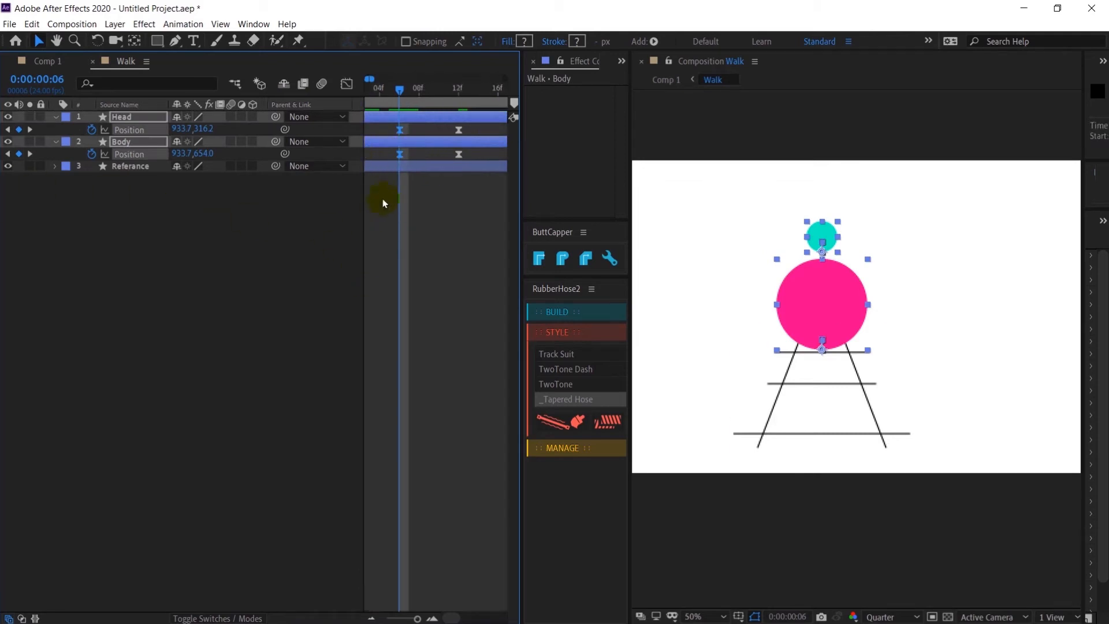
pyautogui.click(398, 158)
pyautogui.press('Up')
pyautogui.press('Up')
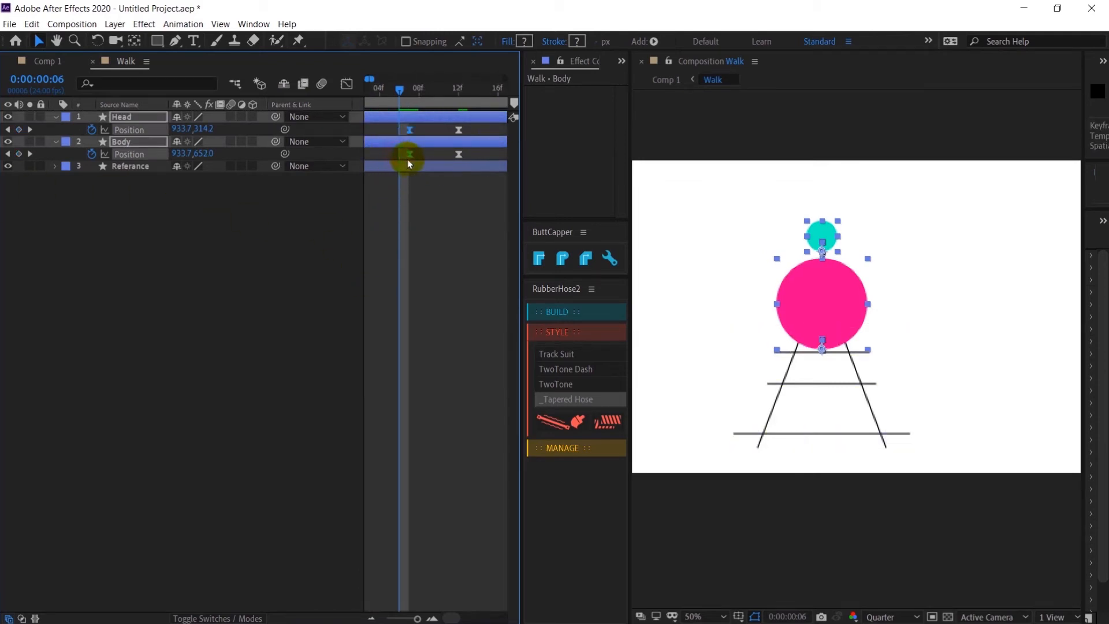
# Step: Shift the Head and Body Position keyframes at frame 18 one frame later, to frame 19
pyautogui.press('-')
pyautogui.click(421, 132)
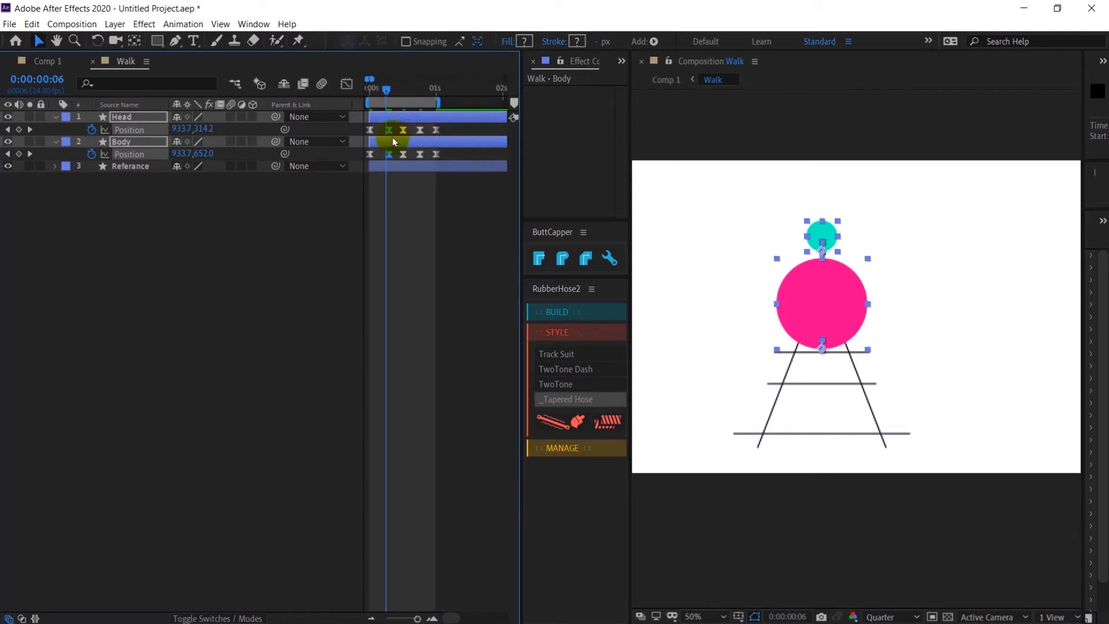
pyautogui.click(367, 88)
pyautogui.moveTo(363, 92); pyautogui.dragTo(415, 164)
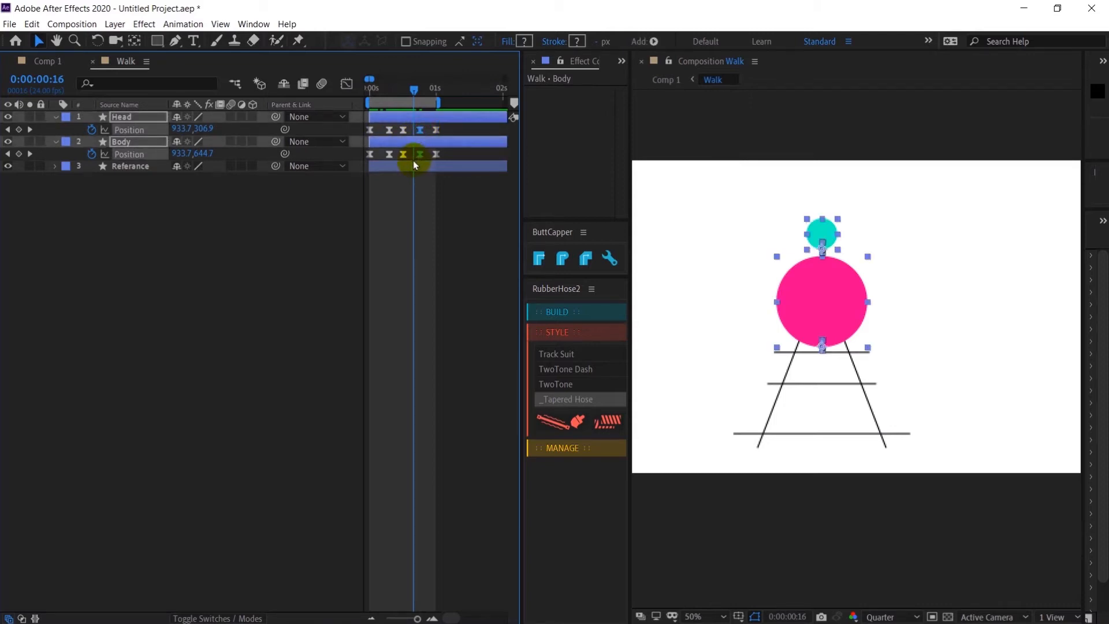
pyautogui.hotkey('alt', 'Right')
pyautogui.press('k')
pyautogui.press('=')
pyautogui.press('=')
pyautogui.press('=')
pyautogui.click(474, 305)
pyautogui.press('-')
pyautogui.press('-')
pyautogui.press('-')
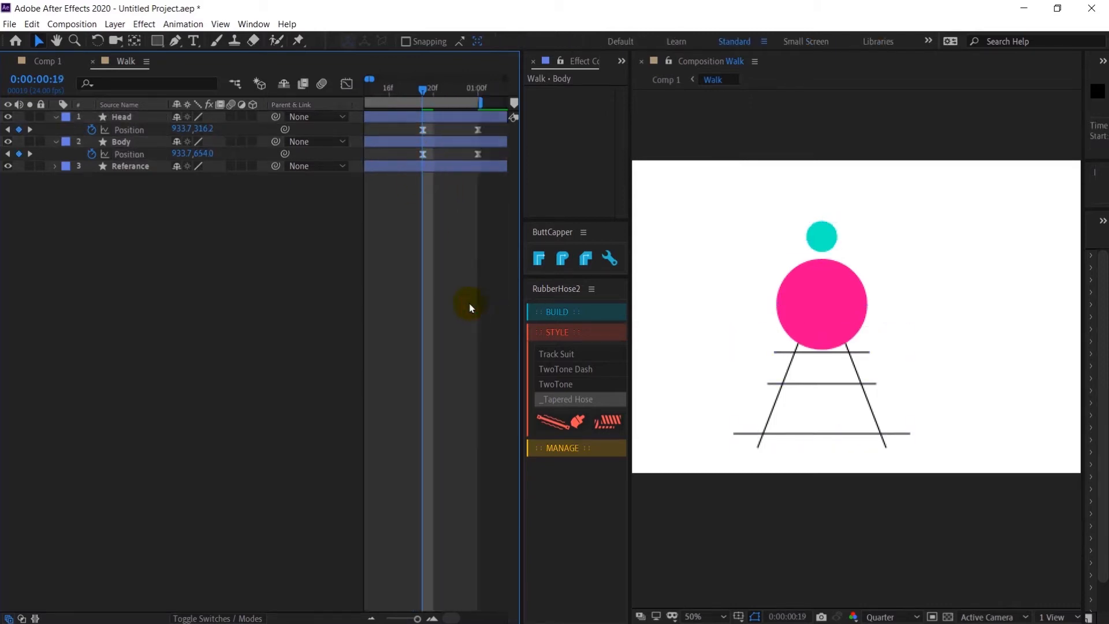
# Step: Preview the retimed bounce from the first frame and return to the start of the timeline
pyautogui.click(380, 93)
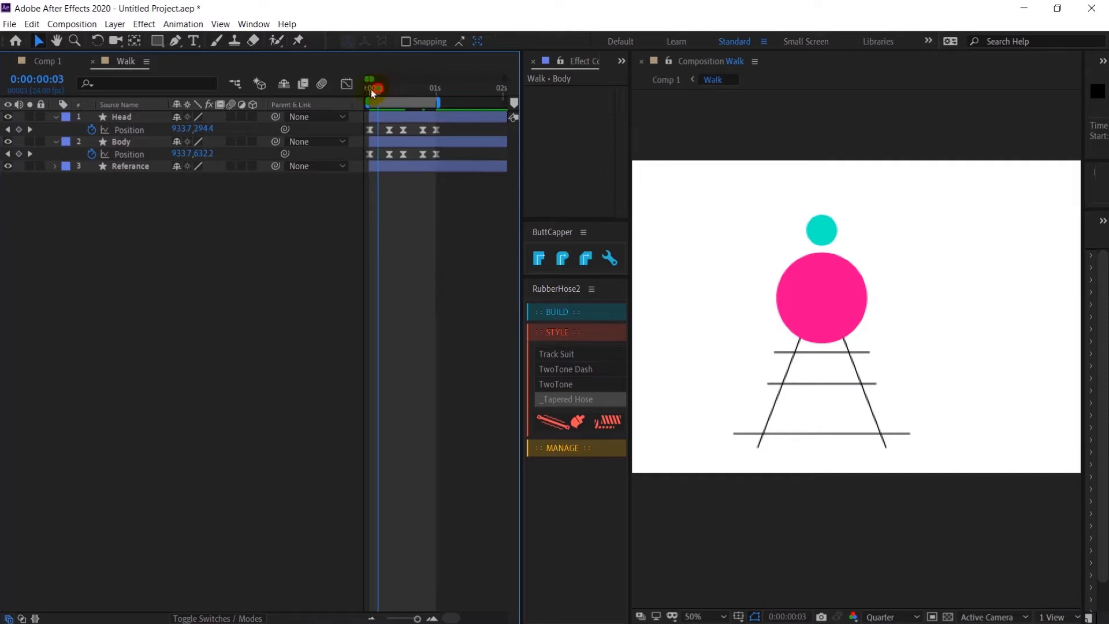
pyautogui.click(370, 89)
pyautogui.press('space')
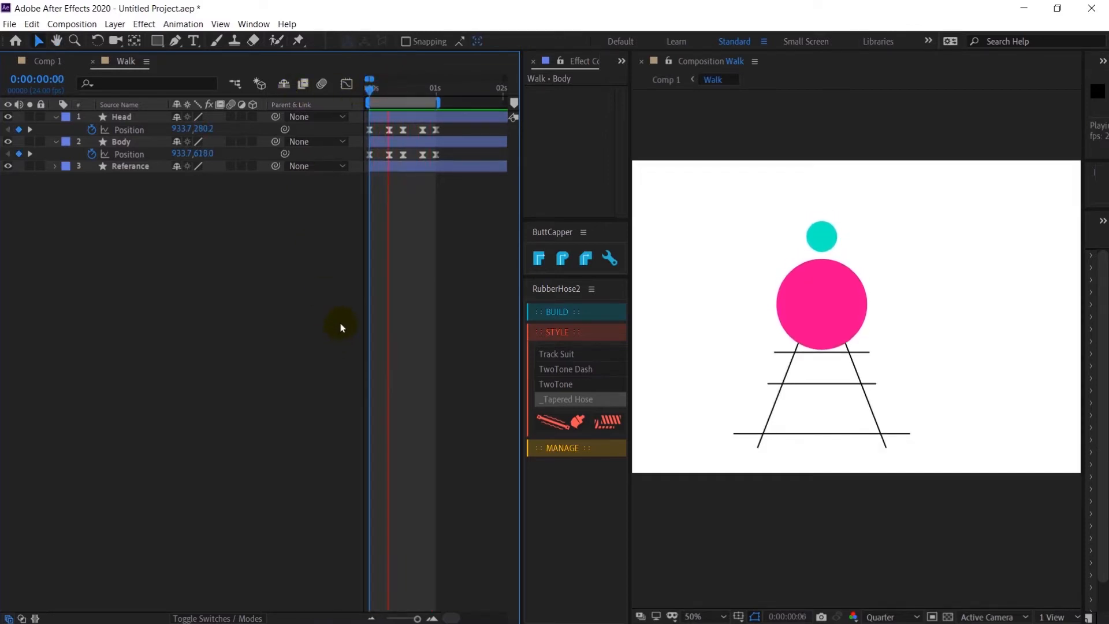
pyautogui.press('space')
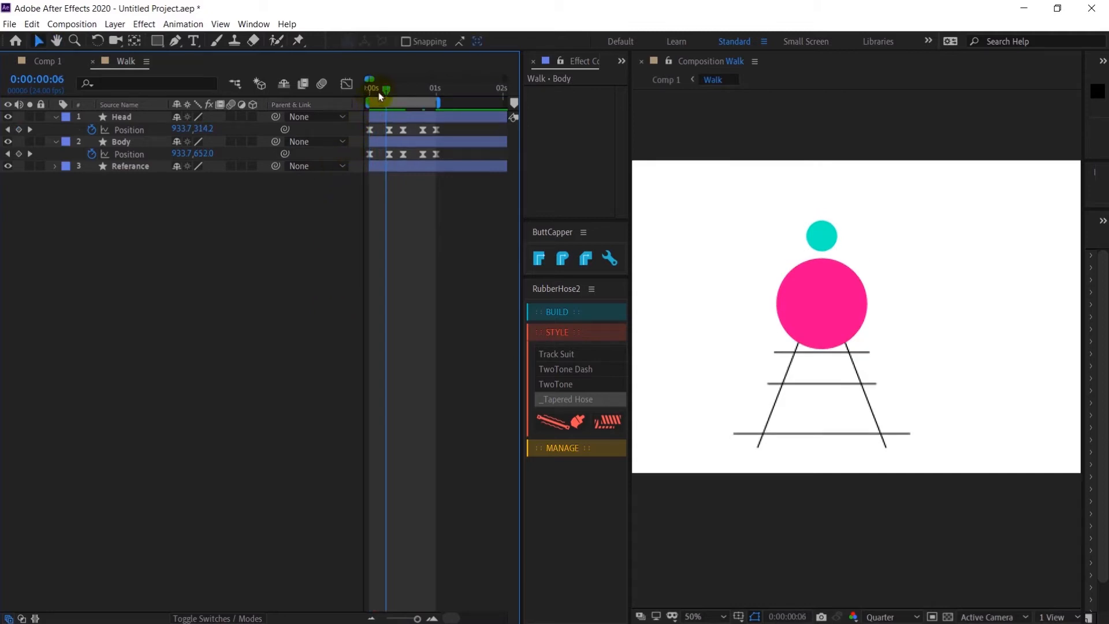
pyautogui.moveTo(379, 92); pyautogui.dragTo(334, 92)
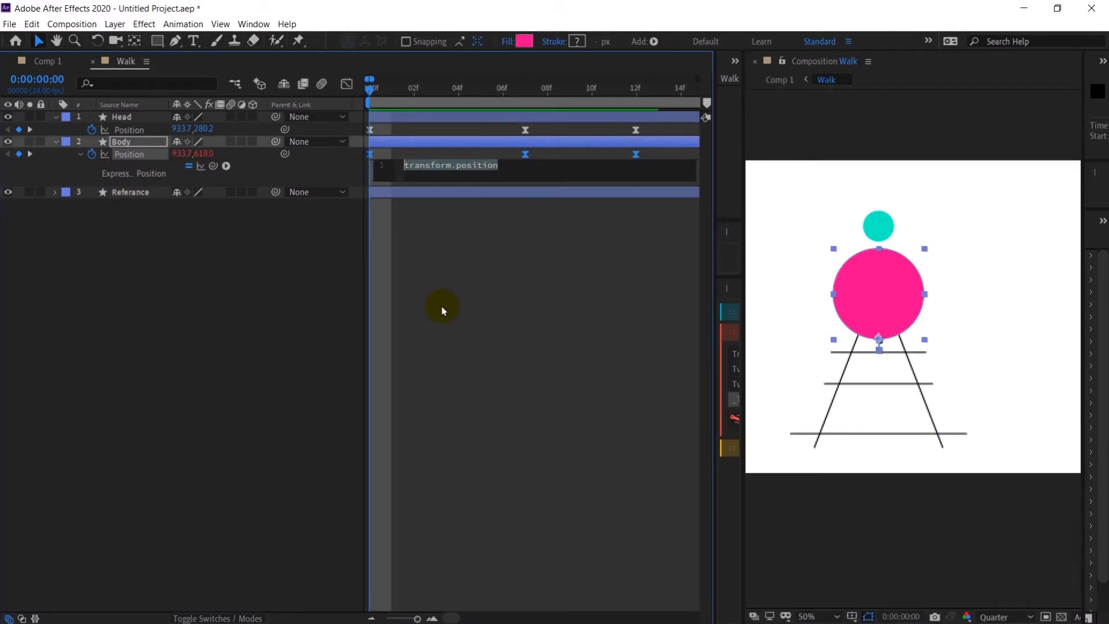
# Step: Give the Body layer's Position the expression loopIn()+loopOut()-value;
pyautogui.write('loopIn()+loopOut()-')
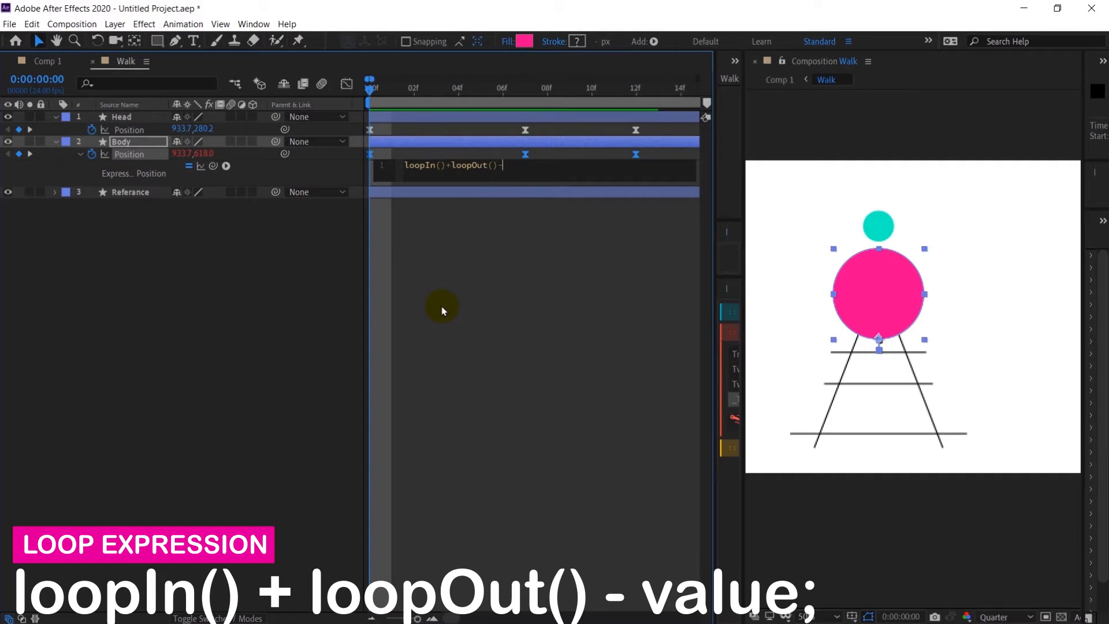
pyautogui.write('value;')
pyautogui.click(515, 300)
# Step: Copy the Body's loop expression and apply it to the Head layer's Position
pyautogui.click(507, 178)
pyautogui.hotkey('ctrl', 'c')
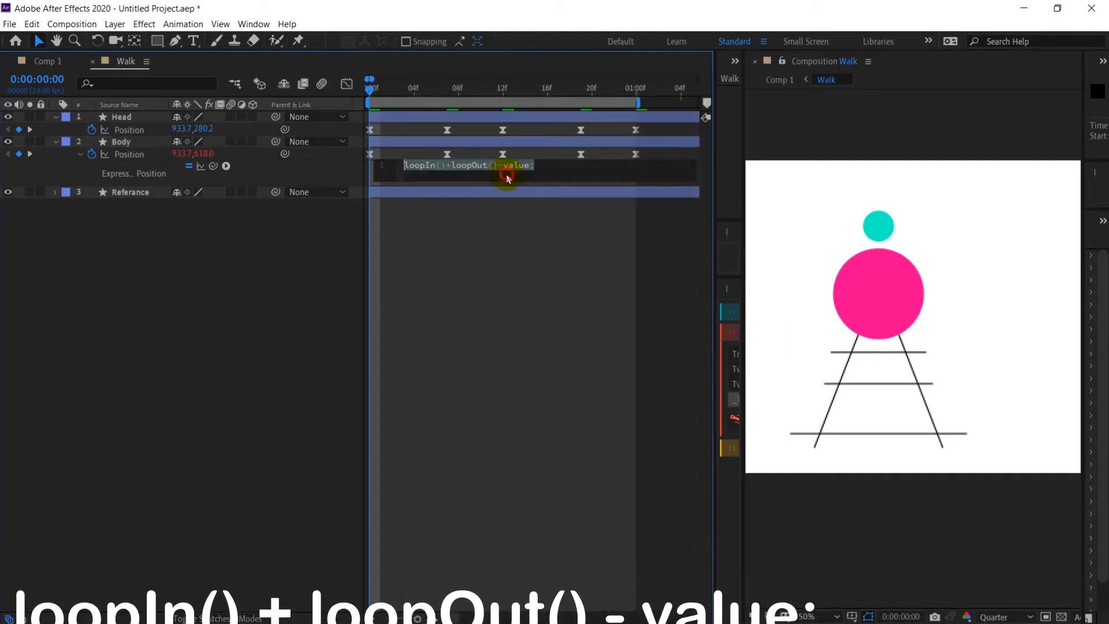
pyautogui.keyDown('alt'); pyautogui.click(91, 129); pyautogui.keyUp('alt')
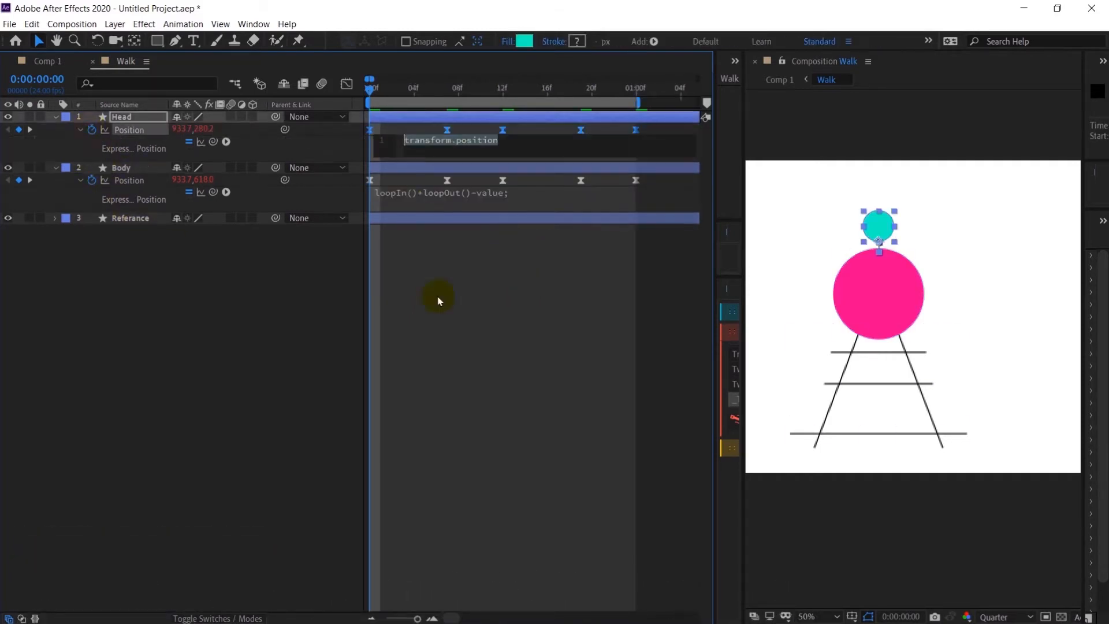
pyautogui.hotkey('ctrl', 'v')
pyautogui.click(483, 276)
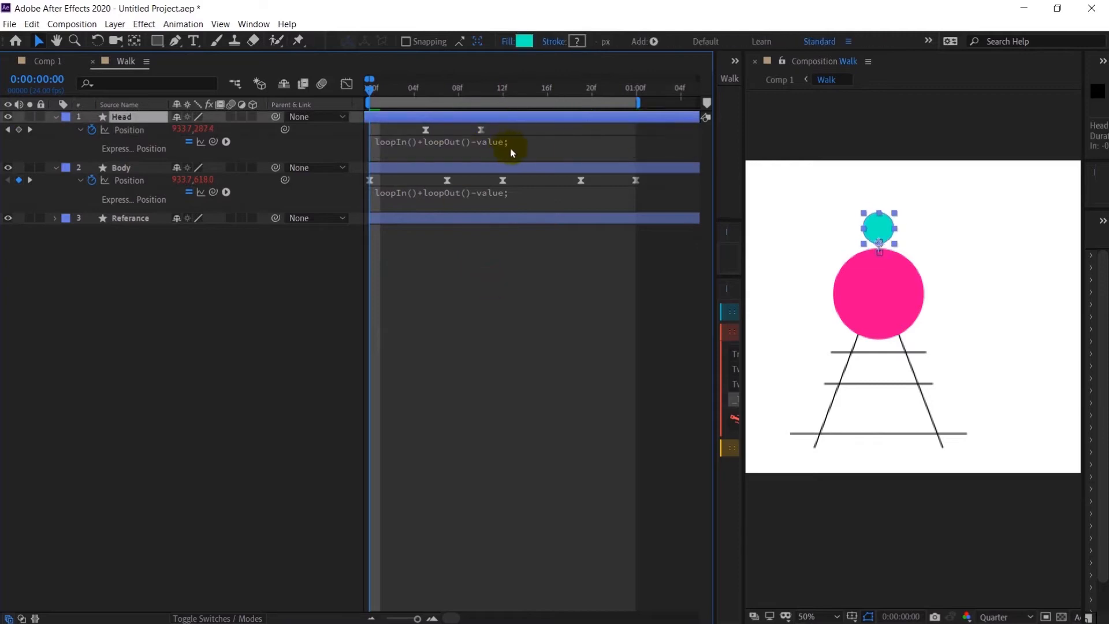
# Step: Offset all Head Position keyframes so they start at frame 2, and preview the delayed head motion
pyautogui.moveTo(672, 126); pyautogui.dragTo(312, 154)
pyautogui.moveTo(369, 129); pyautogui.dragTo(392, 129)
pyautogui.click(494, 312)
pyautogui.press(';')
pyautogui.press('space')
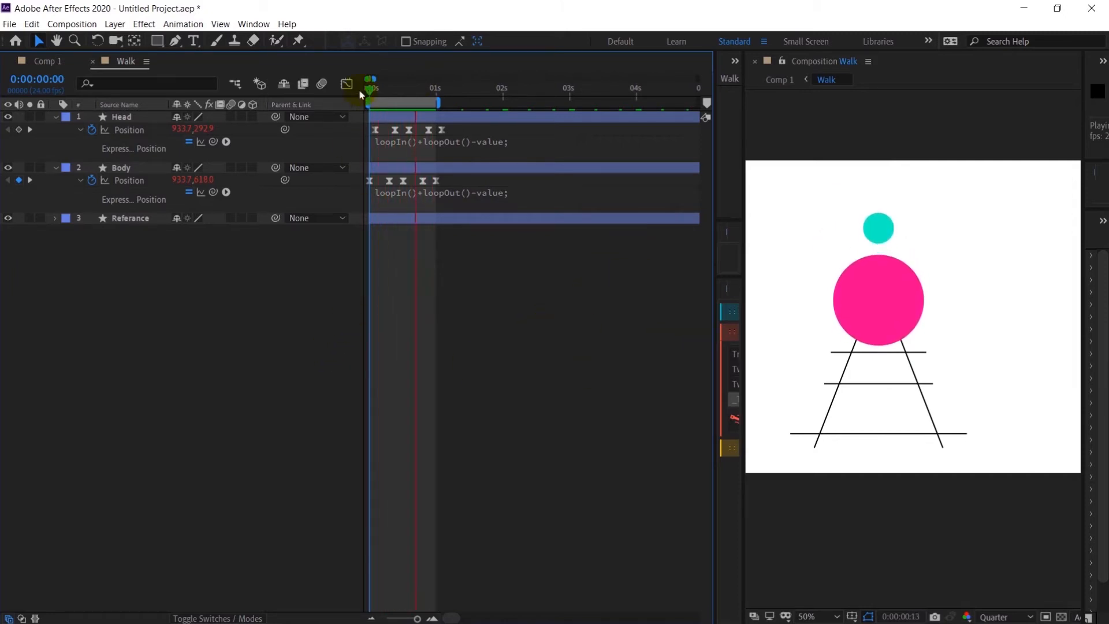
pyautogui.press('space')
# Step: Collapse the Head layer's properties and build a new RubberHose limb named Leg with Start/End controllers
pyautogui.scroll(5, 398, 328)
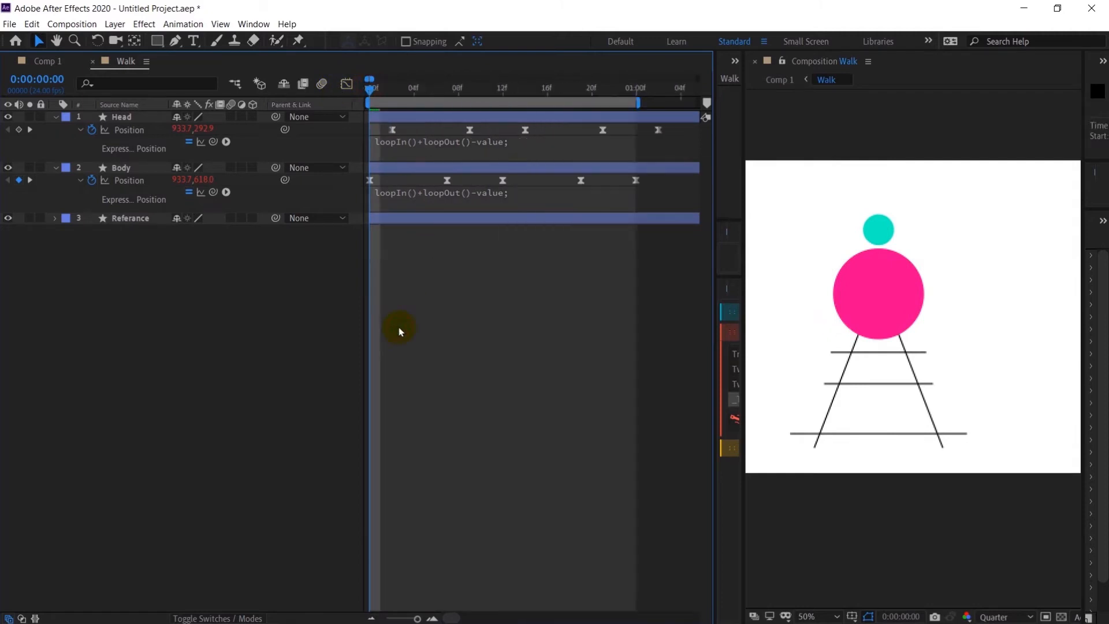
pyautogui.click(72, 135)
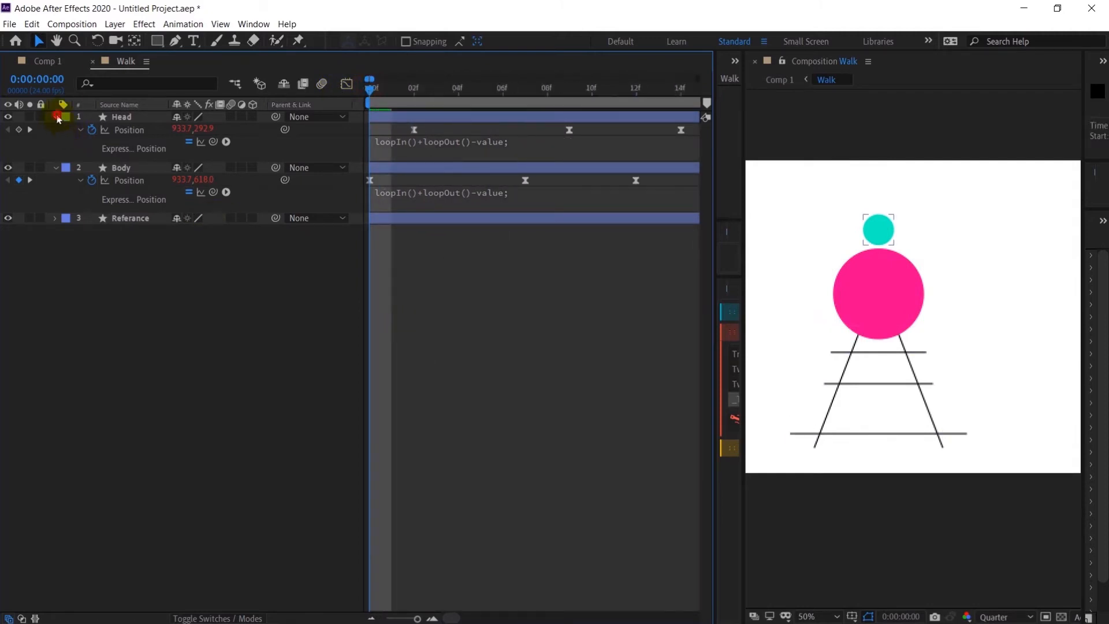
pyautogui.click(57, 117)
pyautogui.moveTo(710, 171); pyautogui.dragTo(567, 178)
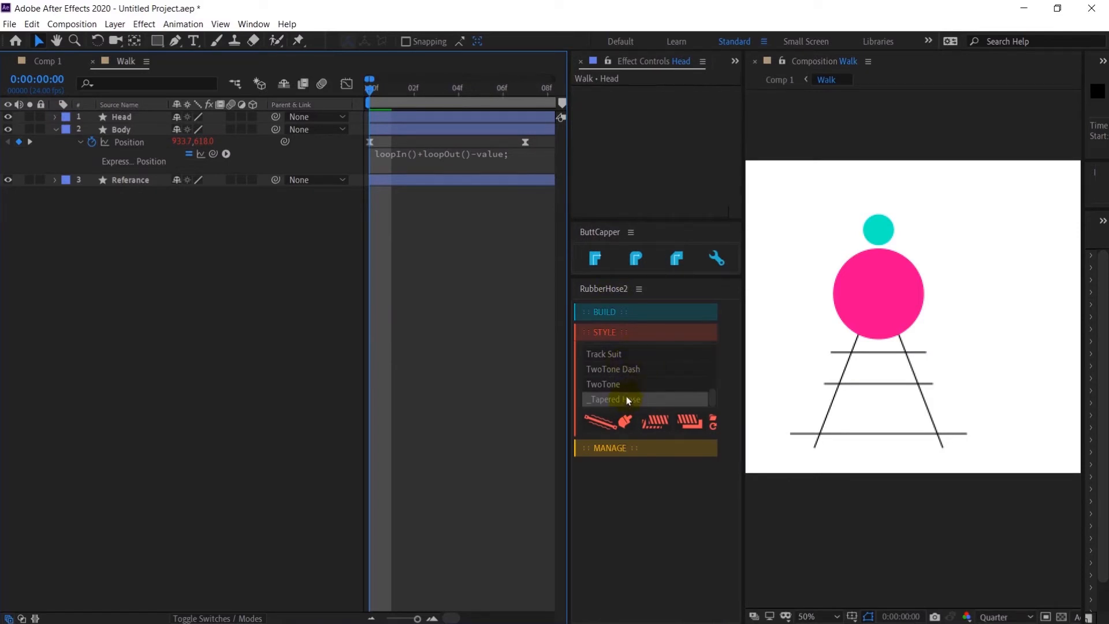
pyautogui.click(612, 317)
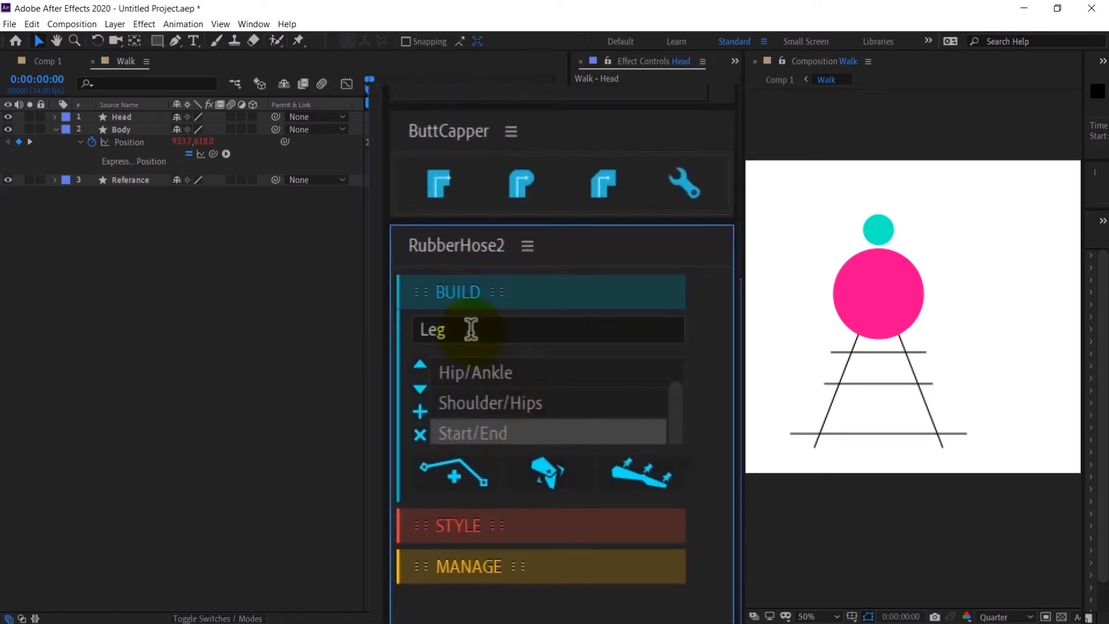
pyautogui.click(454, 472)
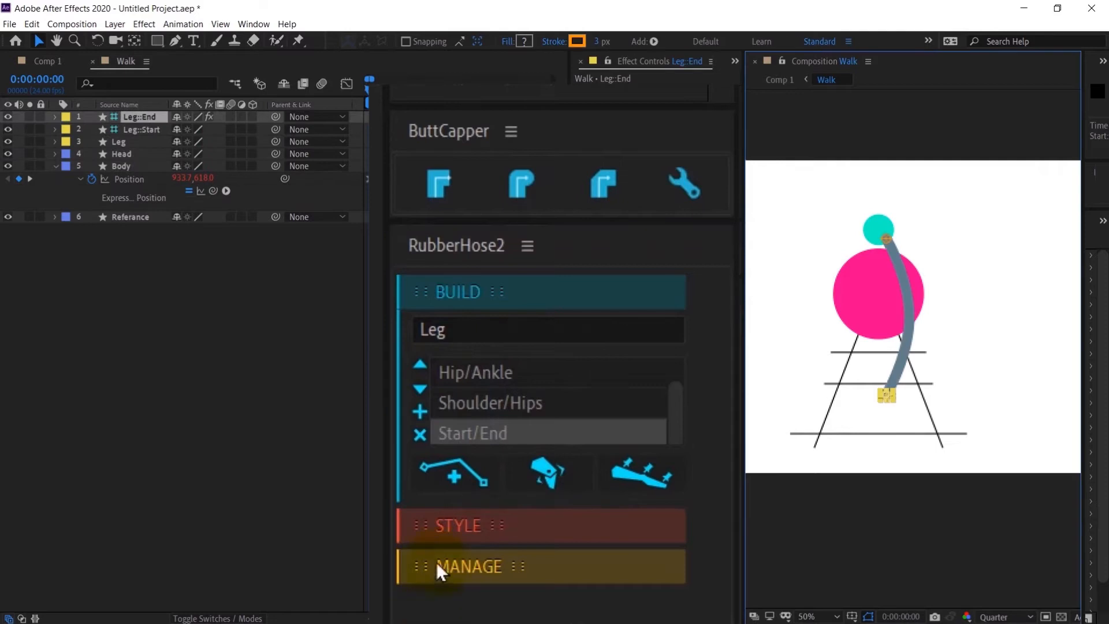
# Step: Apply the _Tapered Hose style to the Leg layer
pyautogui.click(528, 523)
pyautogui.scroll(5, 543, 396)
pyautogui.scroll(-5, 543, 397)
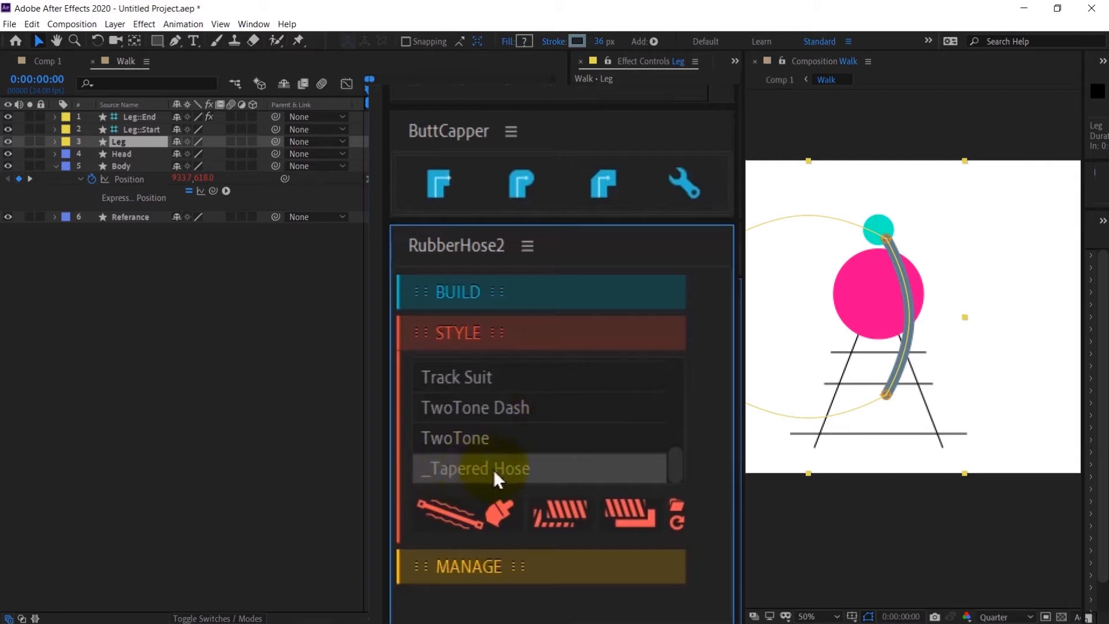
pyautogui.click(471, 522)
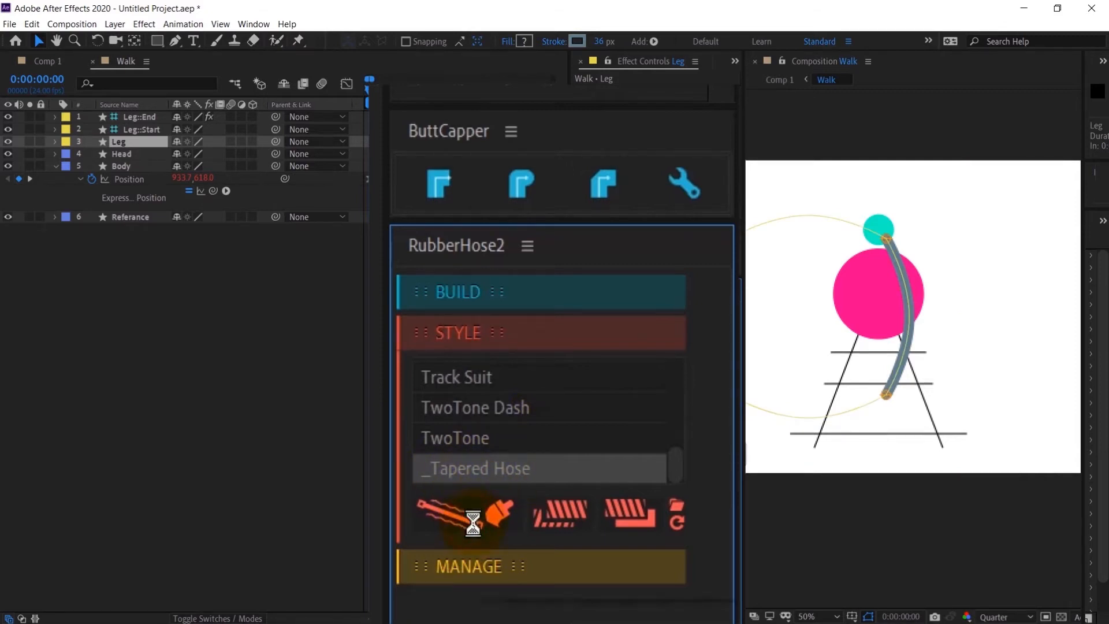
# Step: Set the leg's shape fill colour to the body's pink, F7008D
pyautogui.click(523, 41)
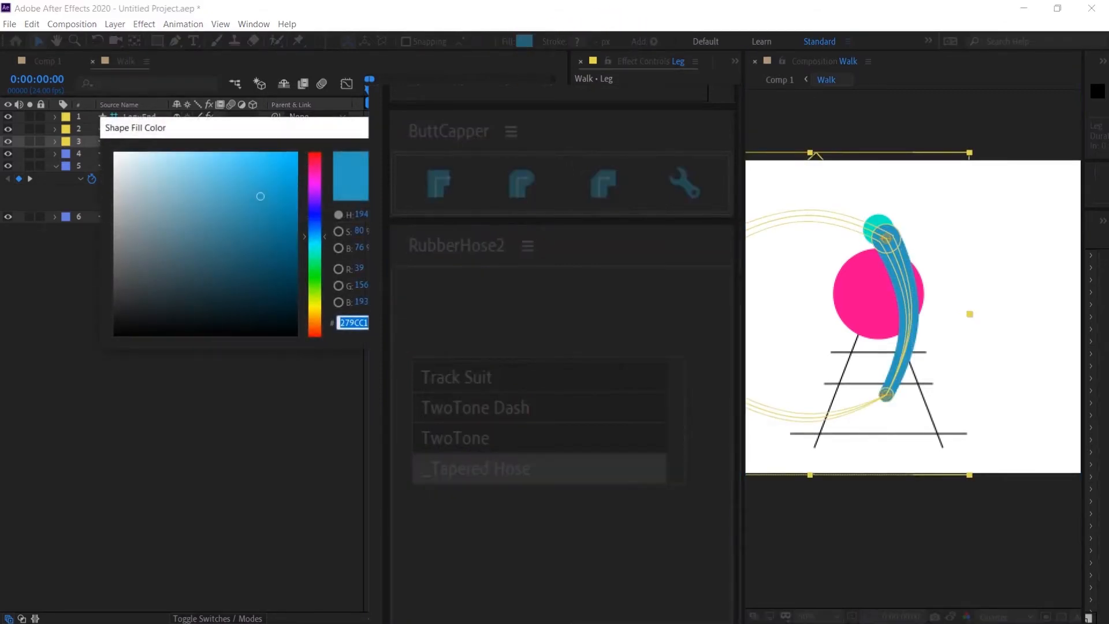
pyautogui.write('F7008D')
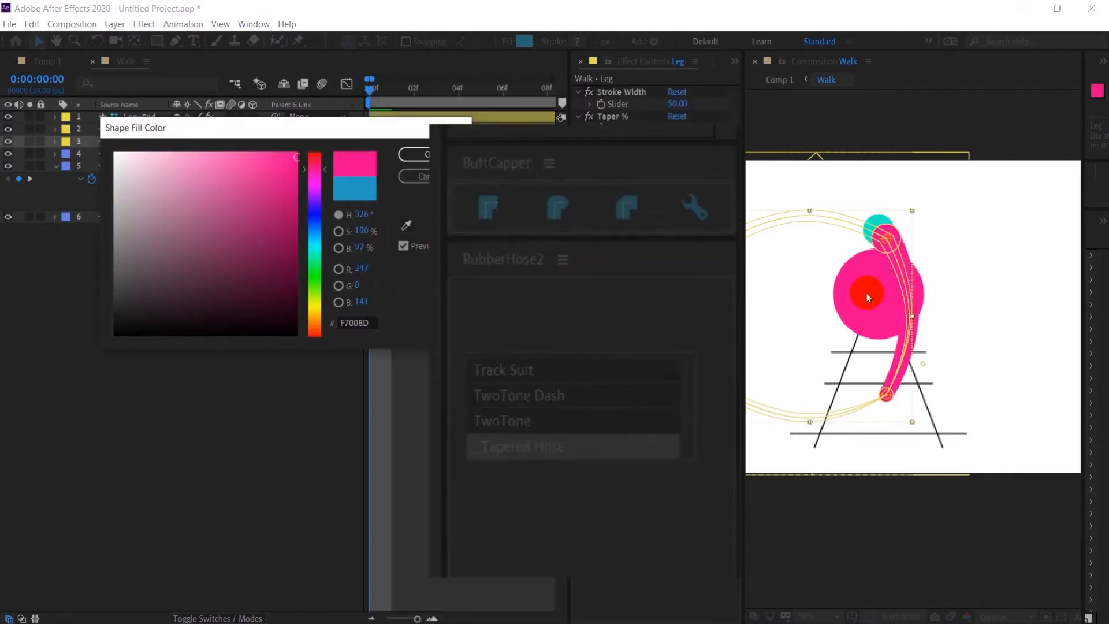
pyautogui.click(445, 154)
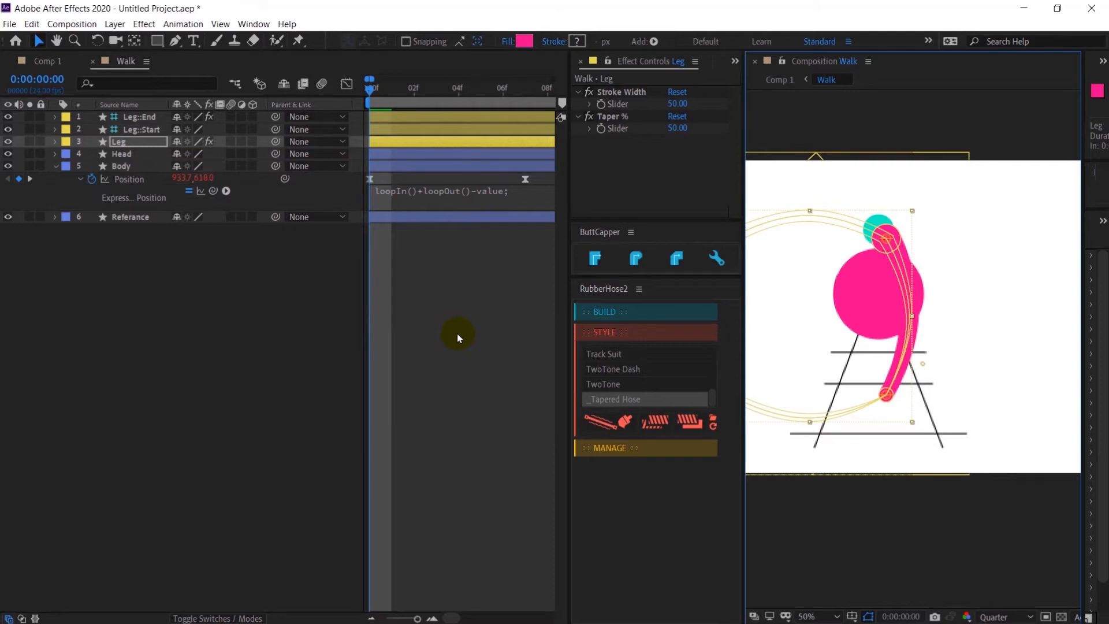
# Step: Place the Leg::Start controller at the body's lower right and Leg::End on the lowest reference line at the right guide
pyautogui.click(886, 239)
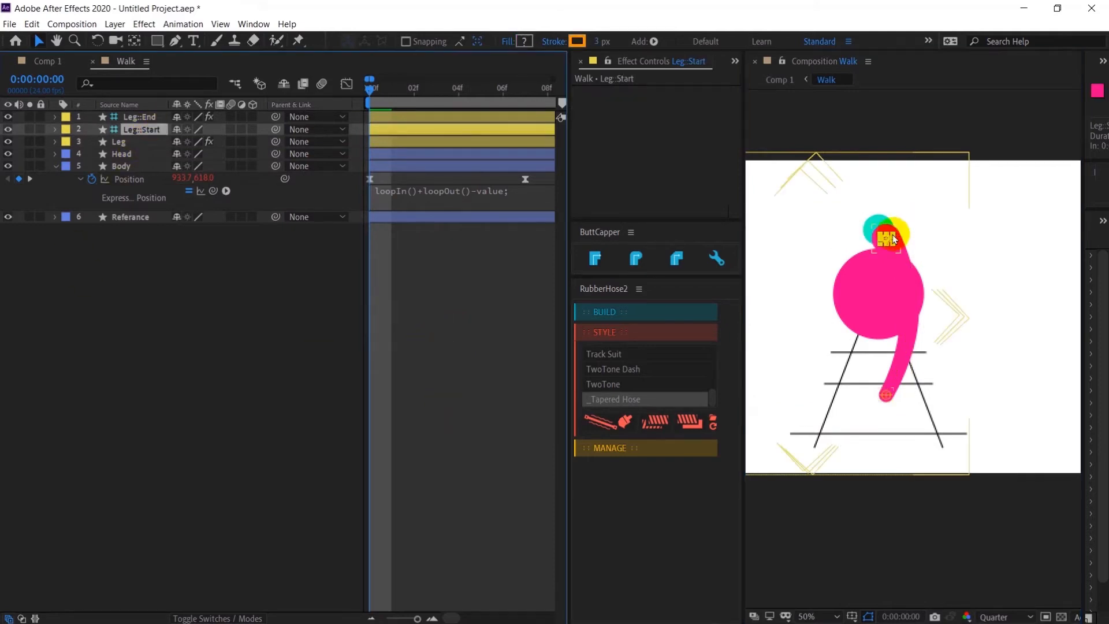
pyautogui.moveTo(896, 262); pyautogui.dragTo(899, 318)
pyautogui.moveTo(886, 394); pyautogui.dragTo(937, 429)
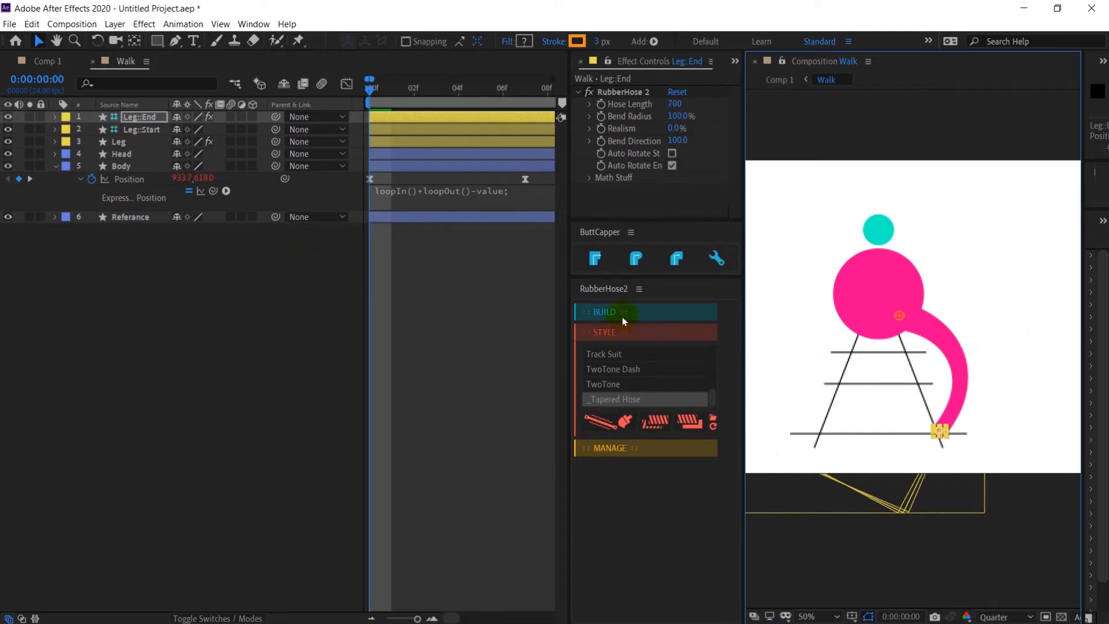
# Step: Set the leg's Hose Length to 450 and its Bend Radius to 50%
pyautogui.click(674, 106)
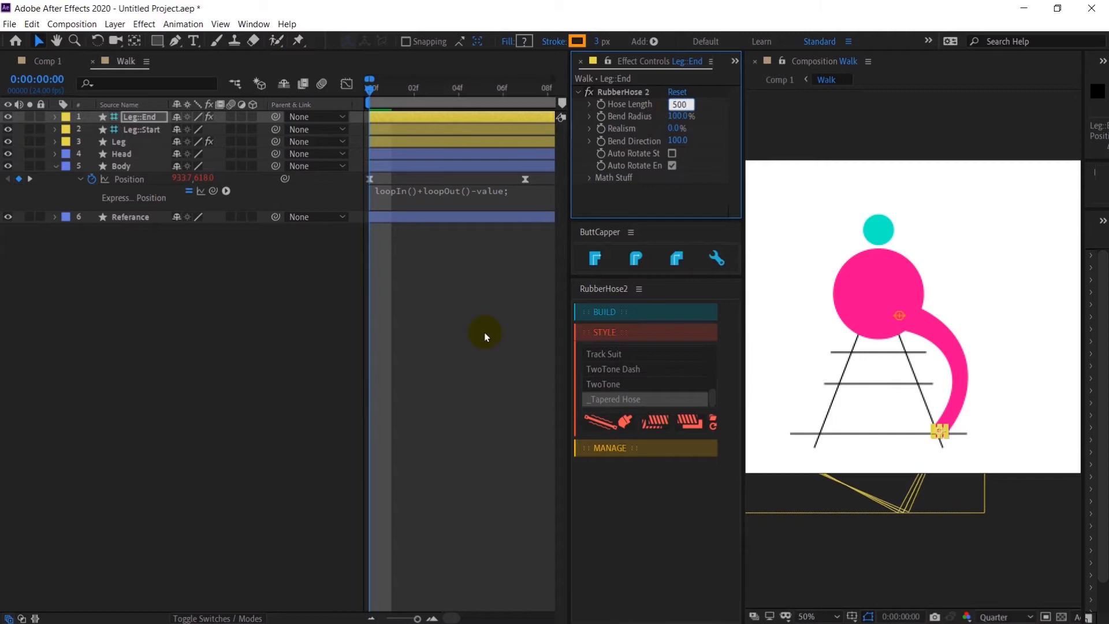
pyautogui.write('500')
pyautogui.press('Return')
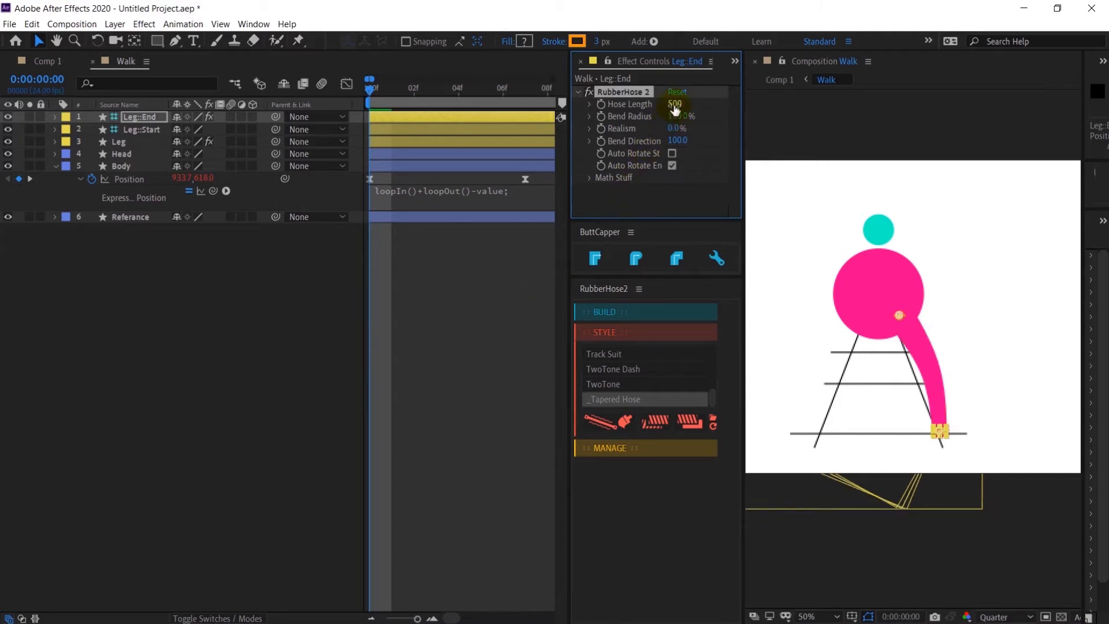
pyautogui.click(675, 107)
pyautogui.write('450')
pyautogui.press('Return')
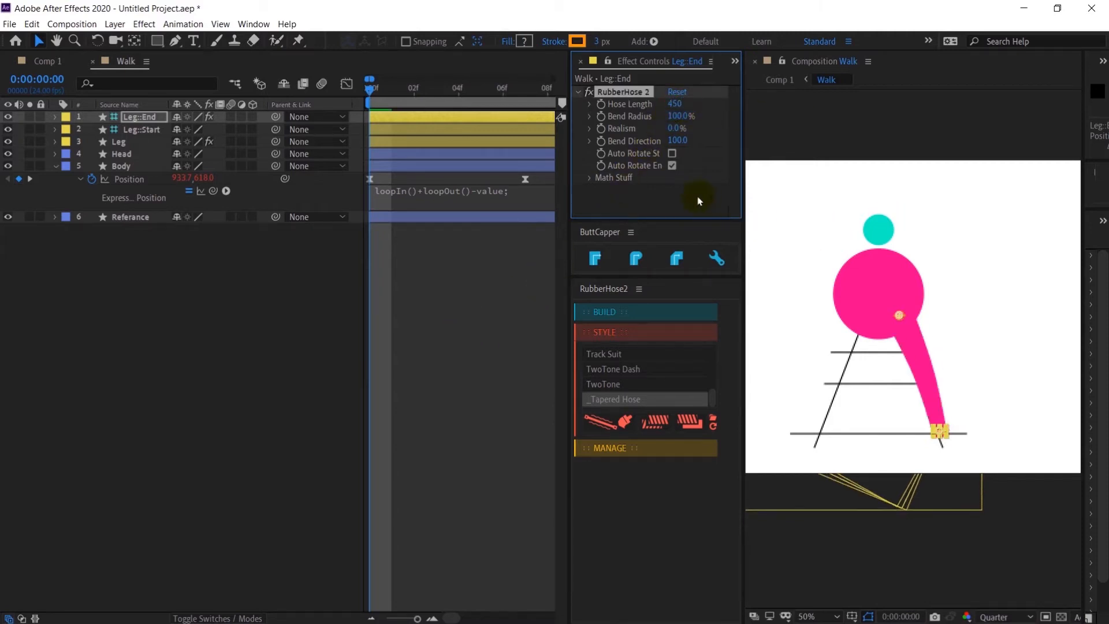
pyautogui.click(679, 116)
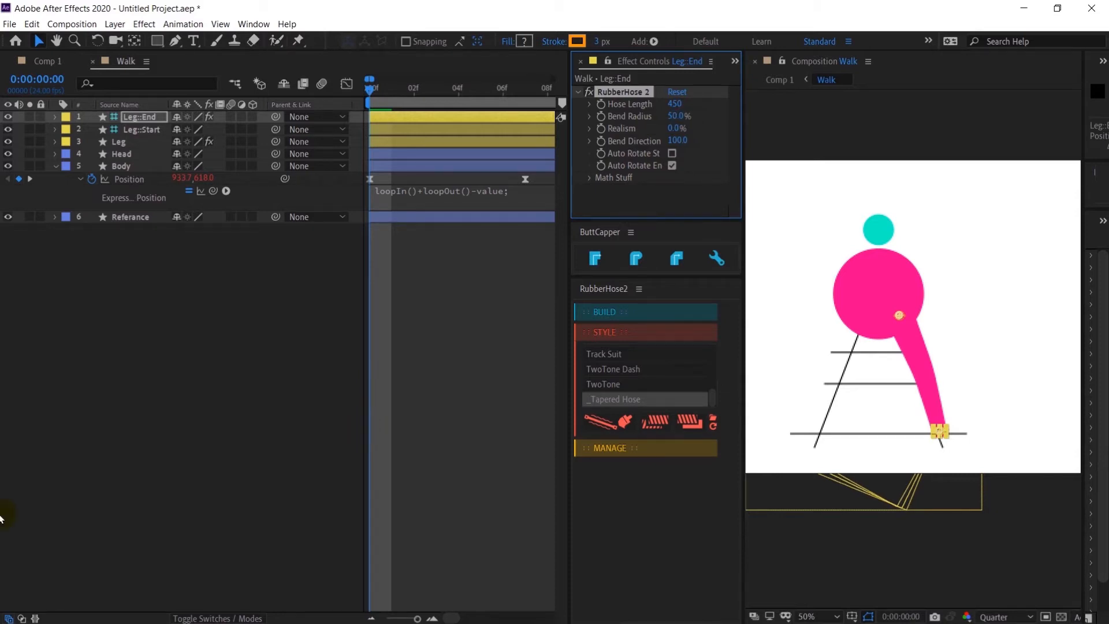
# Step: Parent Leg::Start to the Body layer and keyframe the Position of Leg::End at the first frame
pyautogui.click(143, 131)
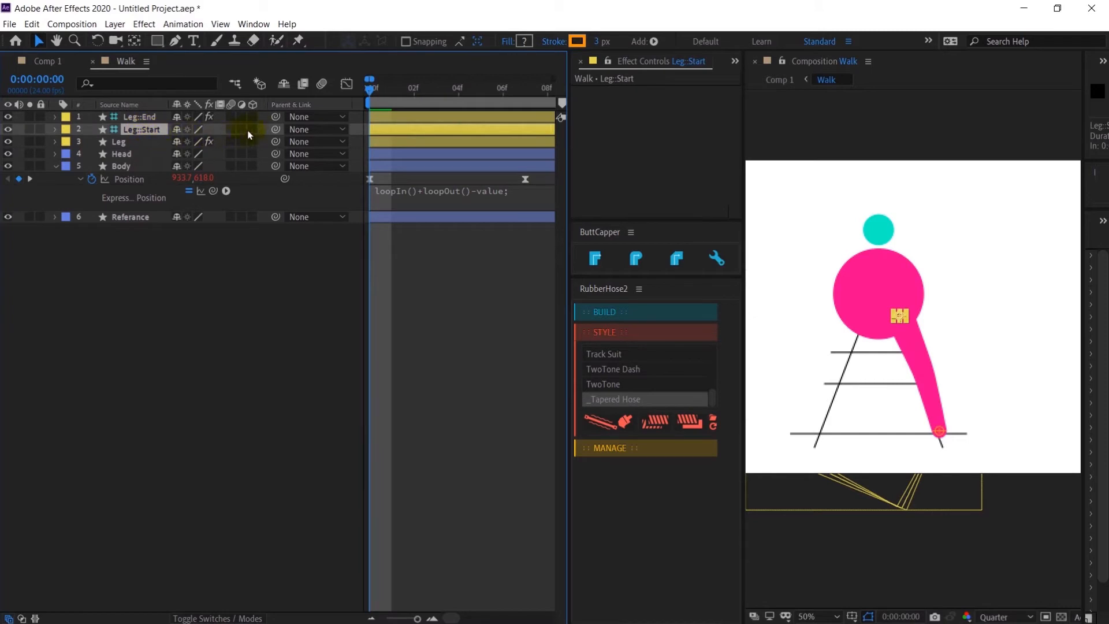
pyautogui.moveTo(275, 129); pyautogui.dragTo(141, 169)
pyautogui.click(140, 117)
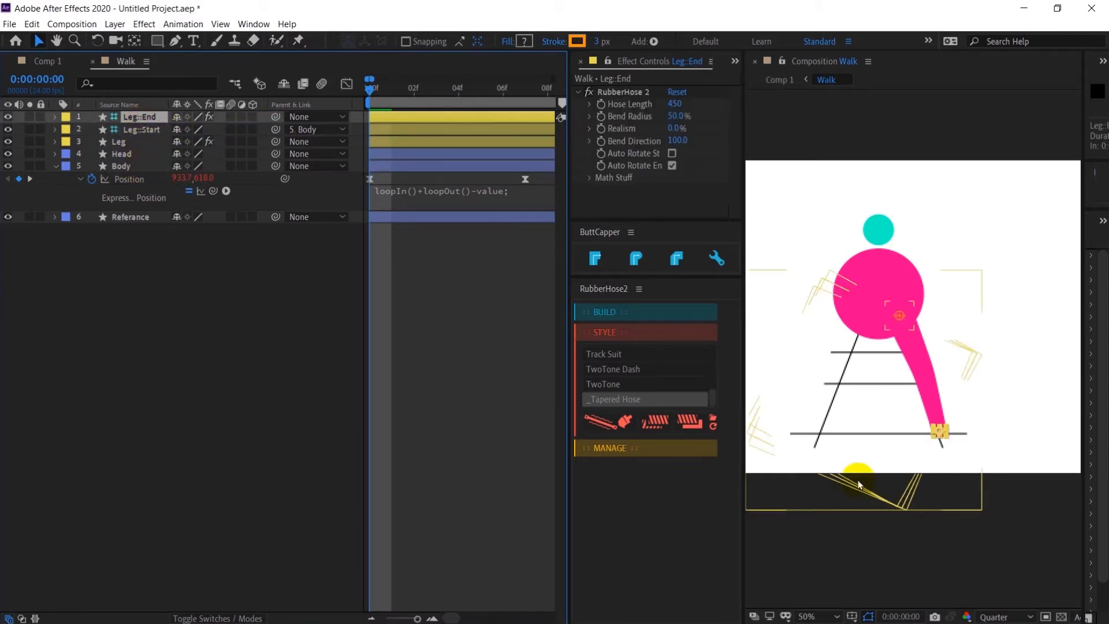
pyautogui.press('p')
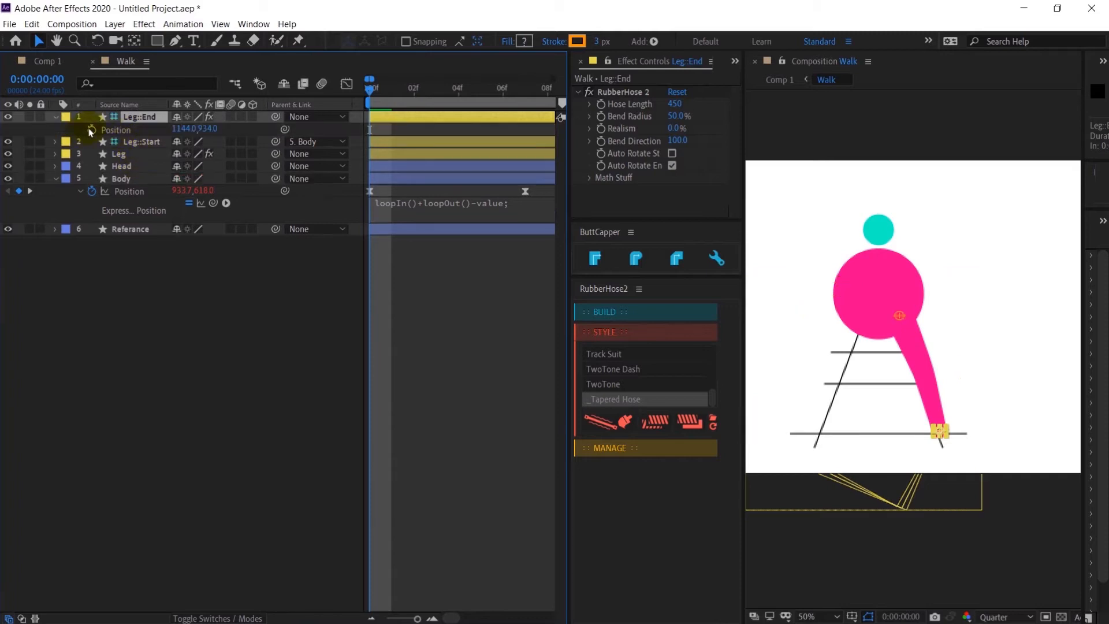
pyautogui.click(91, 129)
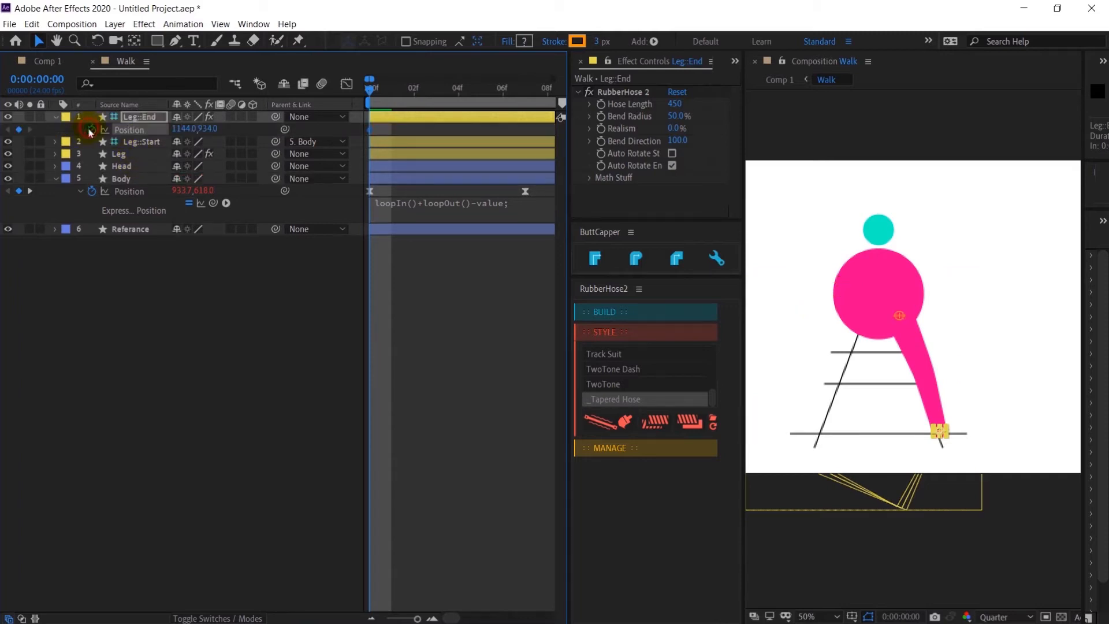
# Step: Add first-frame keyframes for Stroke Width and Taper % on the Leg layer
pyautogui.click(120, 154)
pyautogui.click(600, 104)
pyautogui.click(607, 118)
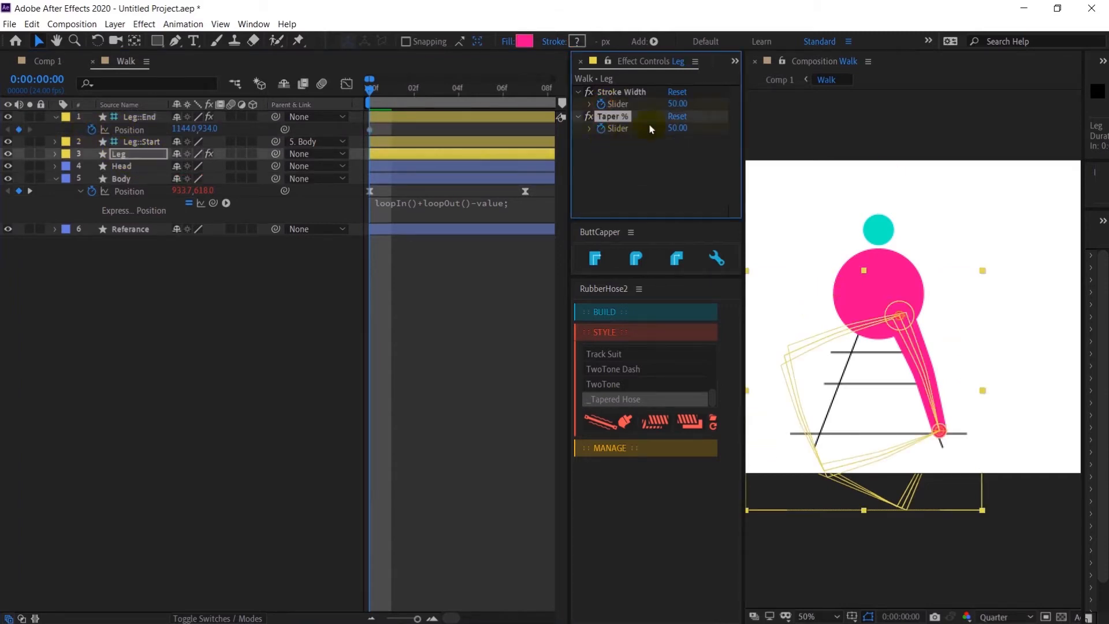
# Step: Set the Leg layer's Taper % to -40 so the foot end is thicker than the hip
pyautogui.click(677, 129)
pyautogui.click(687, 158)
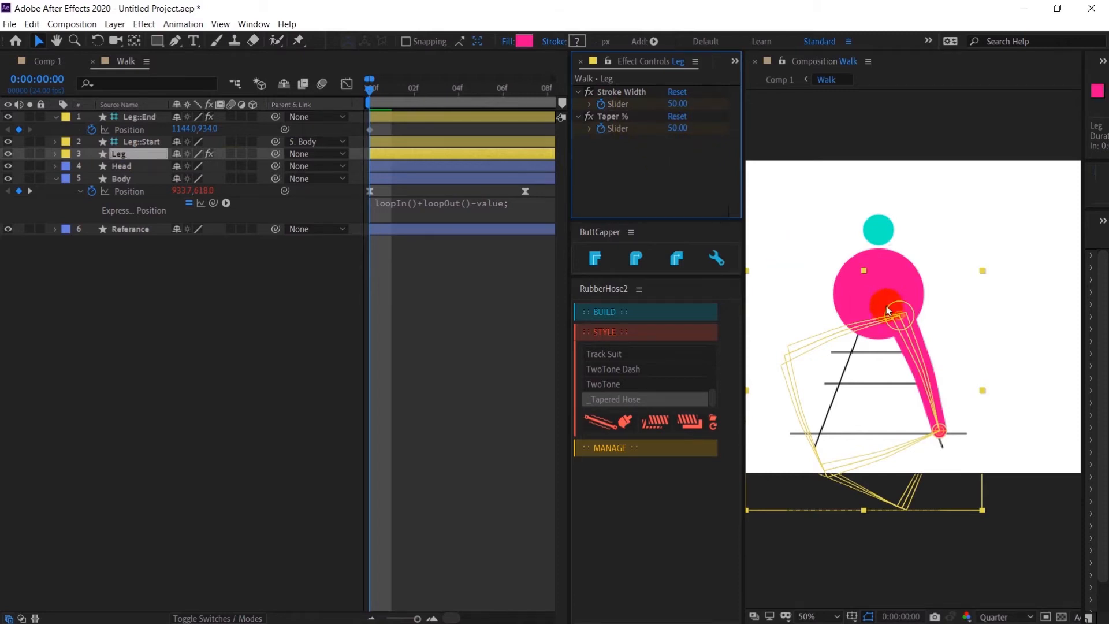
pyautogui.moveTo(932, 412)
pyautogui.mouseDown()
pyautogui.moveTo(956, 430)
pyautogui.moveTo(949, 441)
pyautogui.moveTo(942, 429)
pyautogui.mouseUp()
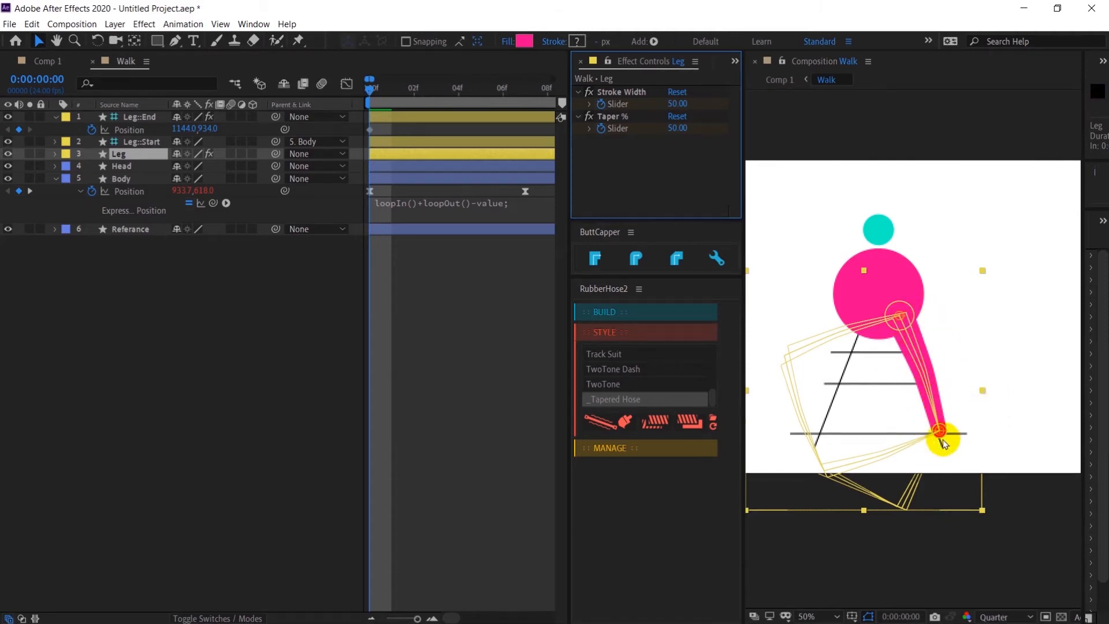
pyautogui.moveTo(672, 129); pyautogui.dragTo(617, 154)
pyautogui.click(680, 128)
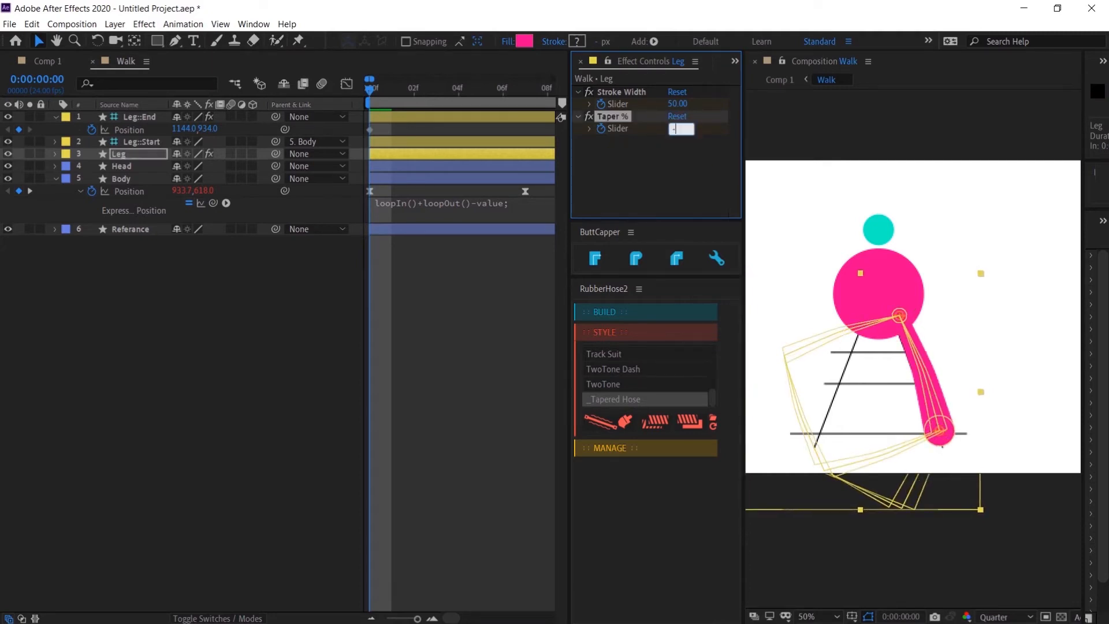
pyautogui.write('-40')
pyautogui.press('Return')
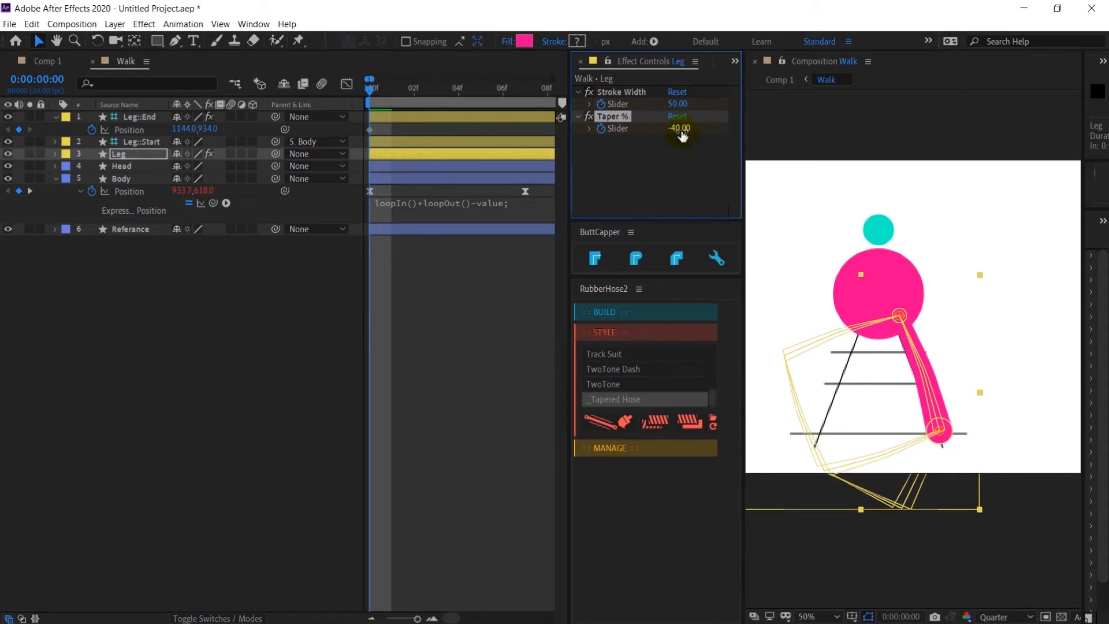
# Step: Move Leg::End to about 1142, 912, keyframe its Hose Length, Bend Radius and Bend Direction, and reveal its keyframed properties
pyautogui.moveTo(938, 431); pyautogui.dragTo(938, 425)
pyautogui.click(600, 105)
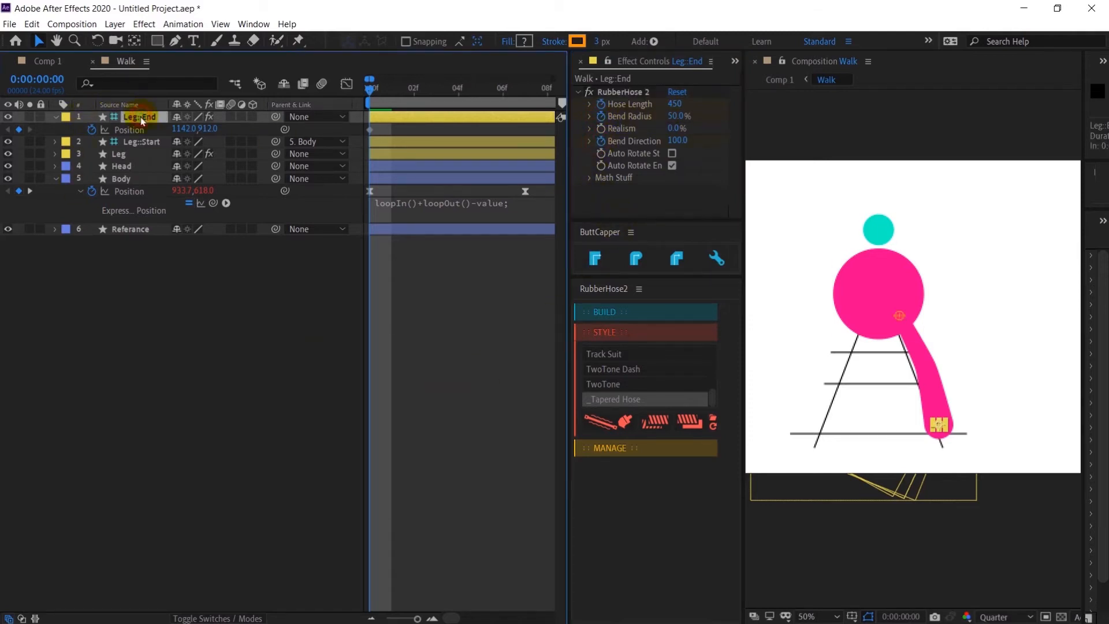
pyautogui.press('u')
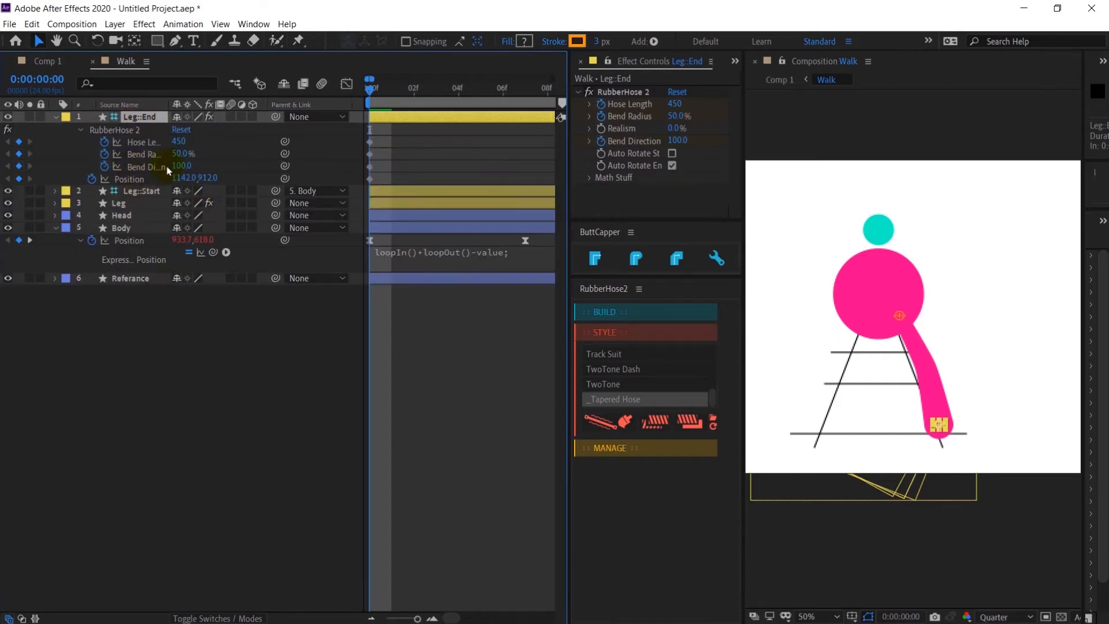
# Step: Set the first-frame Hose Length of Leg::End to 420
pyautogui.click(673, 103)
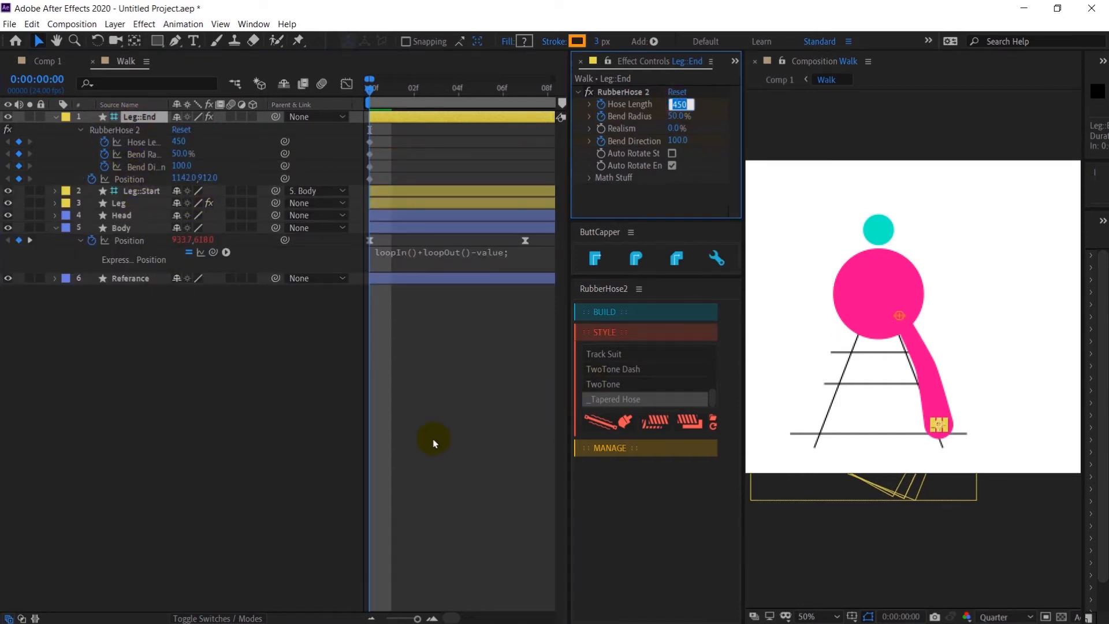
pyautogui.write('420')
pyautogui.press('Return')
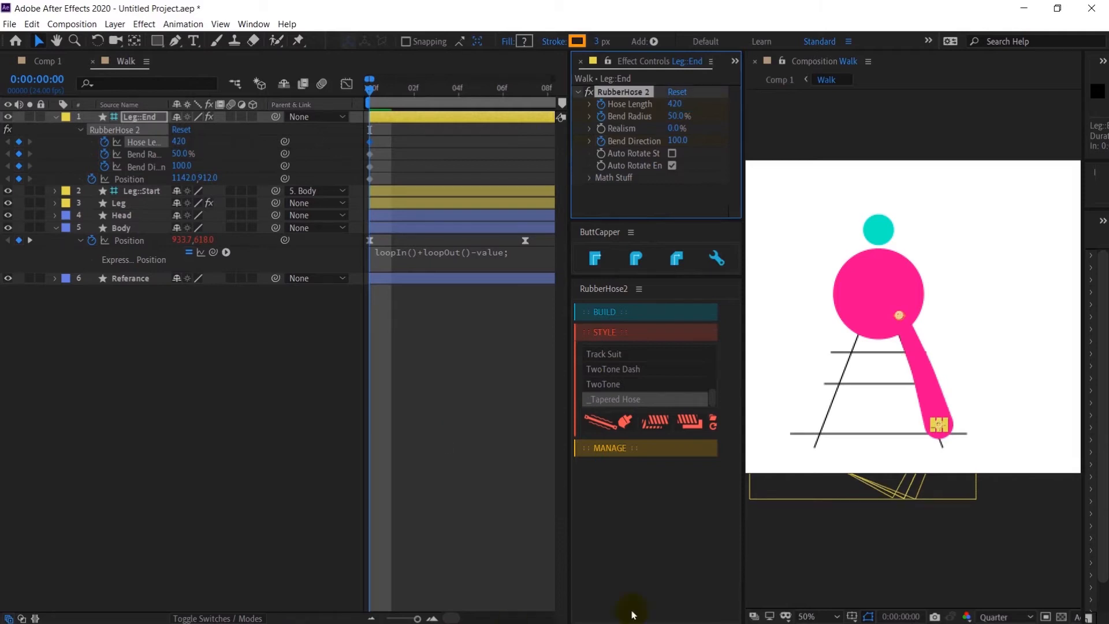
# Step: At frame 12, raise Leg::End along the right guide to about 1028, 660 and shorten its Hose Length to 160
pyautogui.click(45, 82)
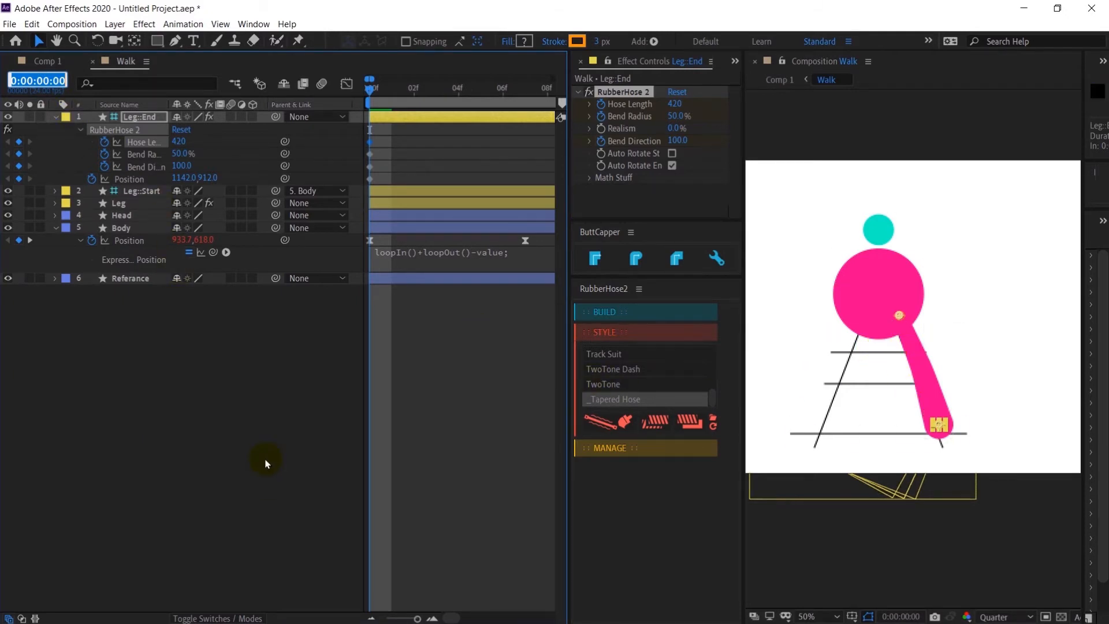
pyautogui.write('+12')
pyautogui.press('Return')
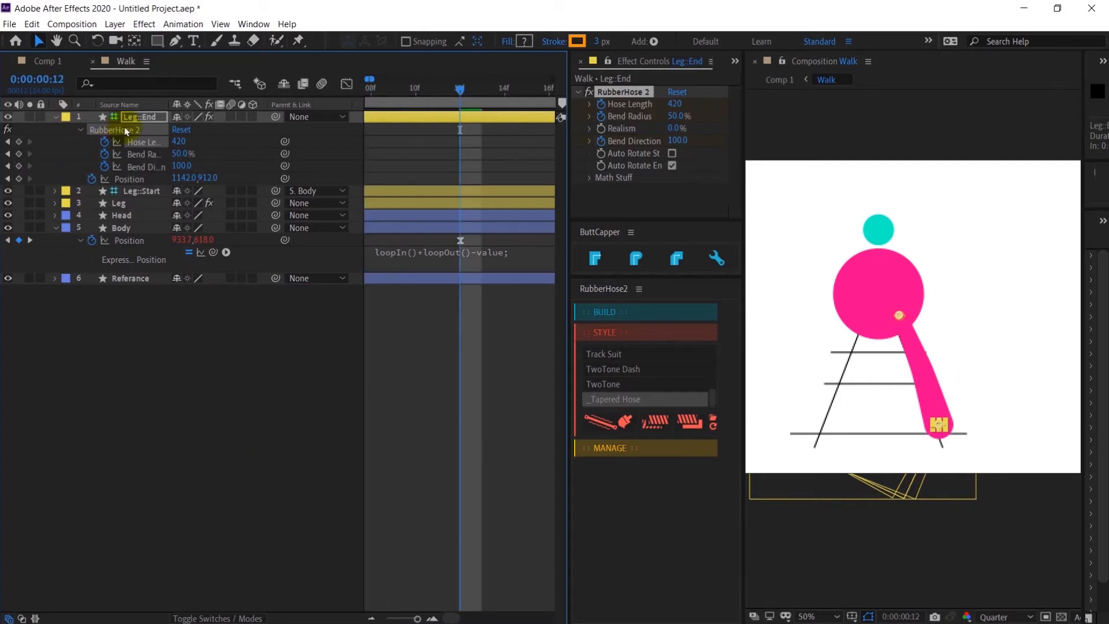
pyautogui.click(939, 411)
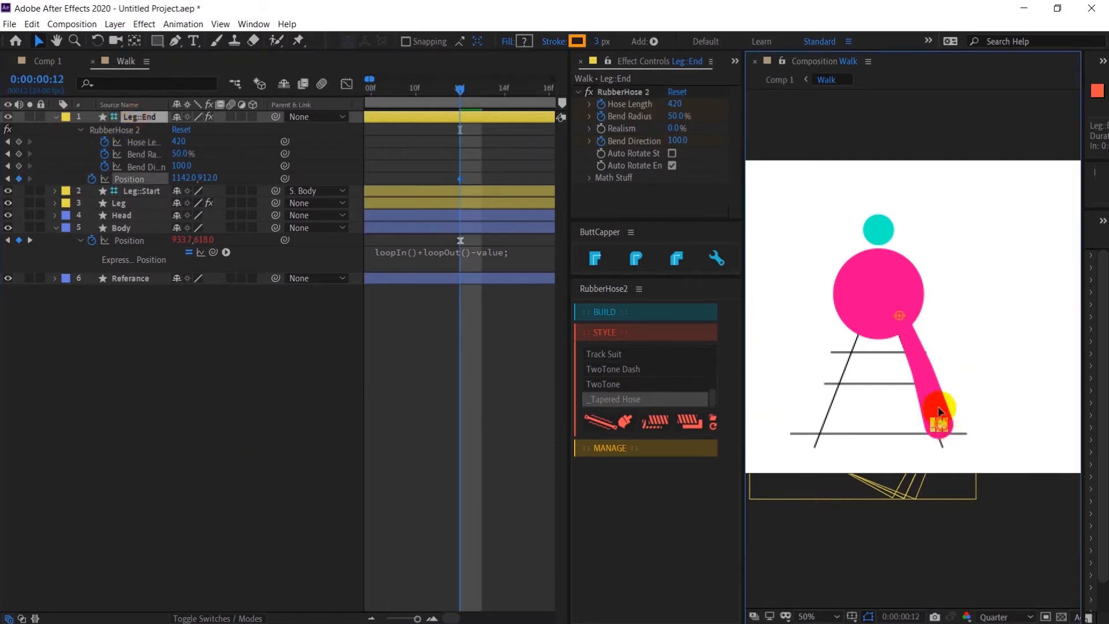
pyautogui.moveTo(938, 411); pyautogui.dragTo(908, 354)
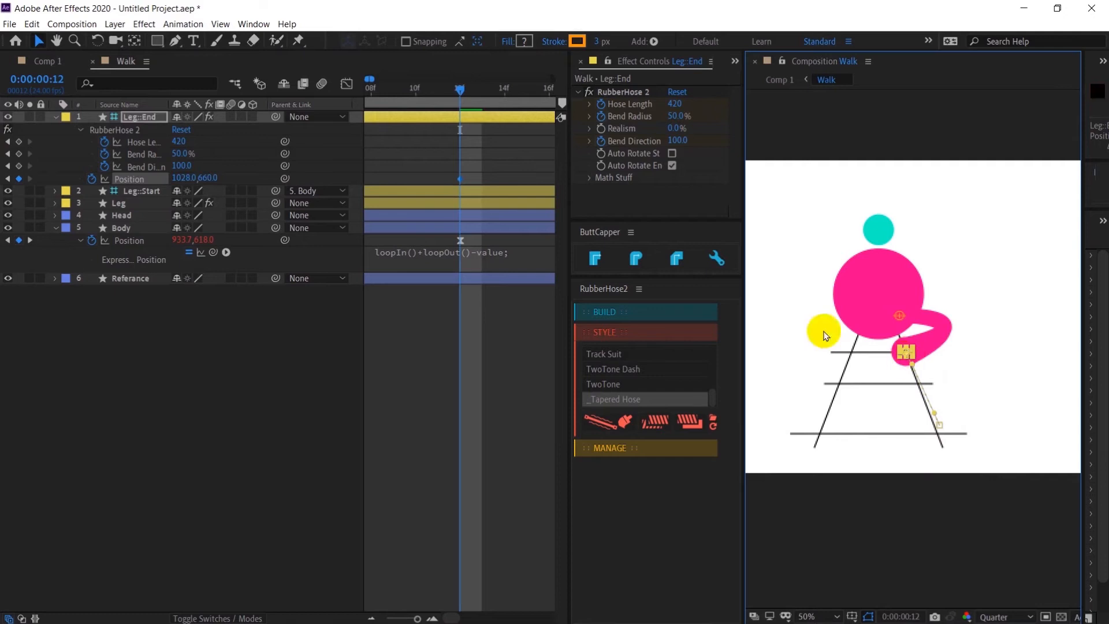
pyautogui.moveTo(678, 104); pyautogui.dragTo(663, 104)
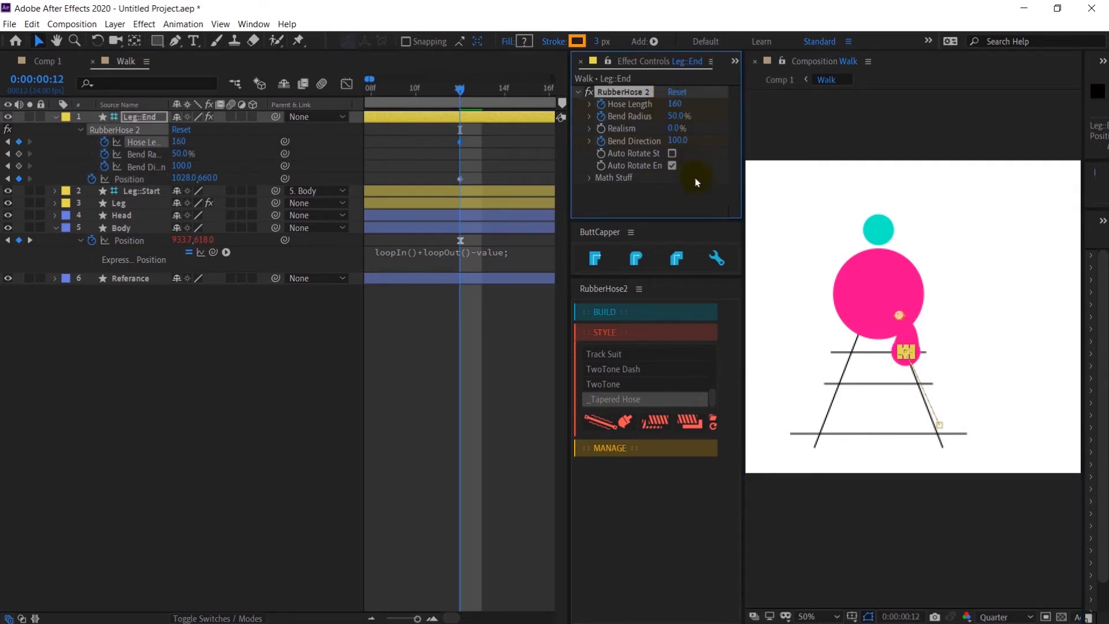
pyautogui.click(137, 218)
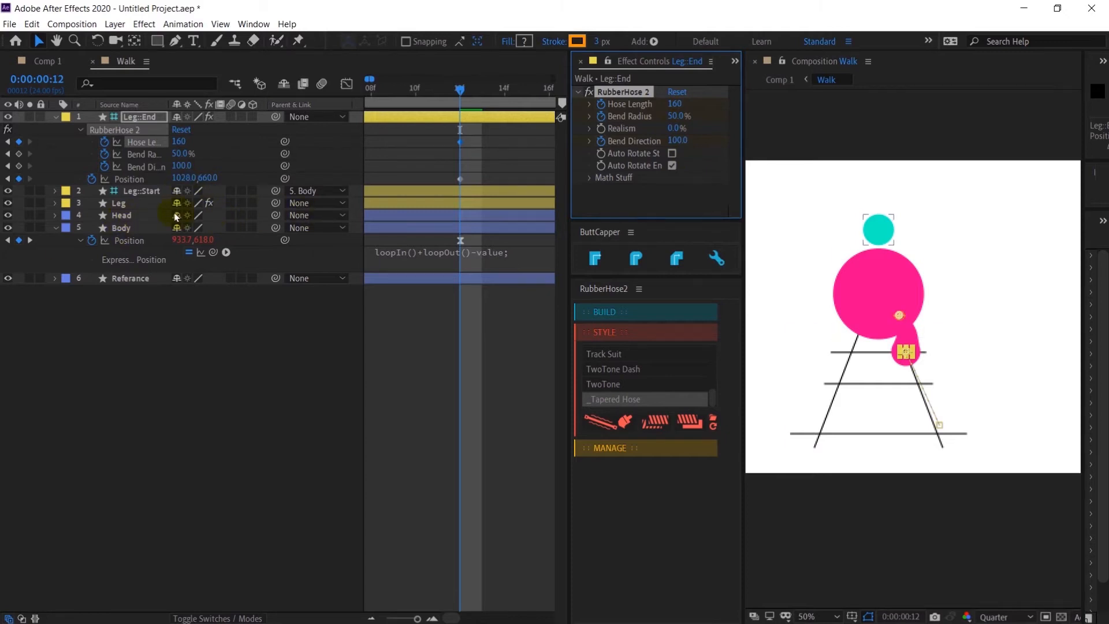
# Step: At frame 12, set the Leg layer's Taper % to 30 and its Stroke Width to 30
pyautogui.click(135, 203)
pyautogui.click(677, 128)
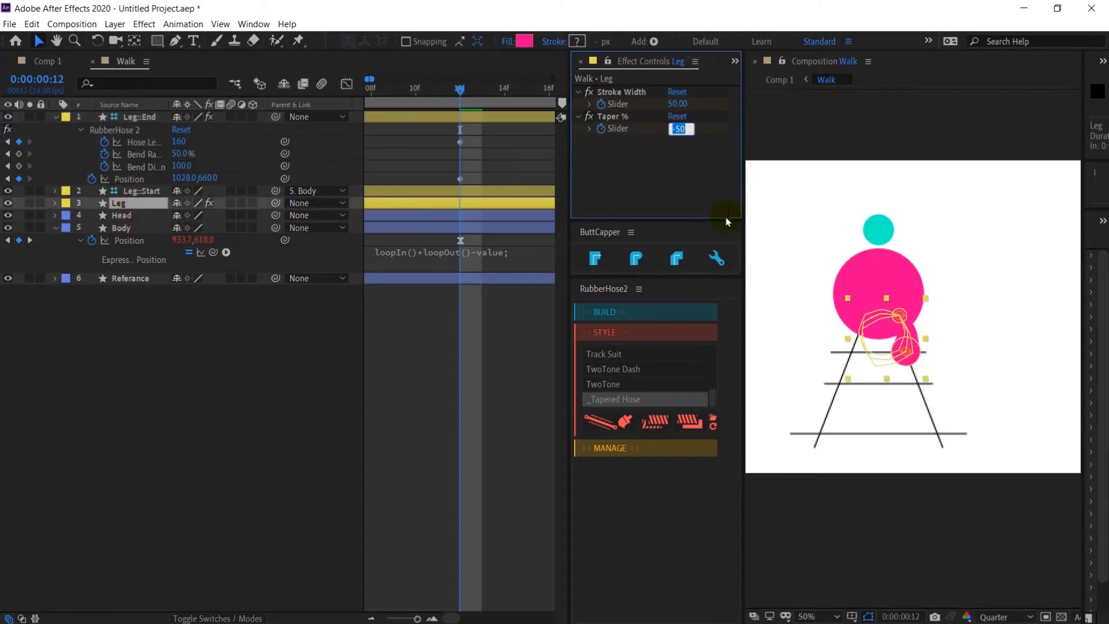
pyautogui.write('30')
pyautogui.click(677, 104)
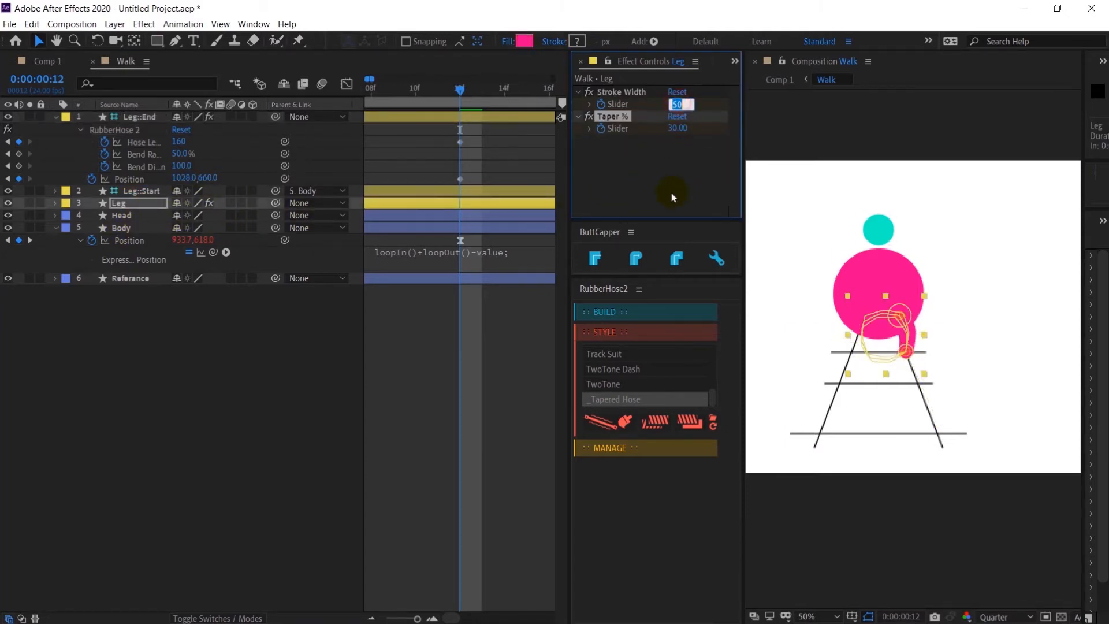
pyautogui.write('30')
pyautogui.press('Return')
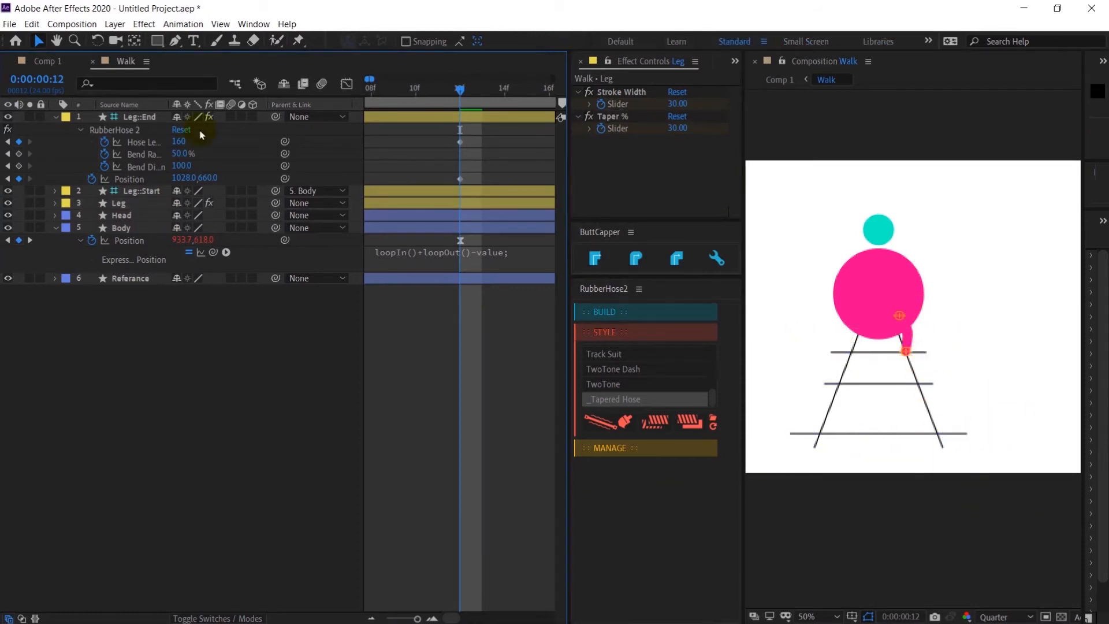
# Step: Shorten the Hose Length of Leg::End to 140 at frame 12
pyautogui.click(148, 118)
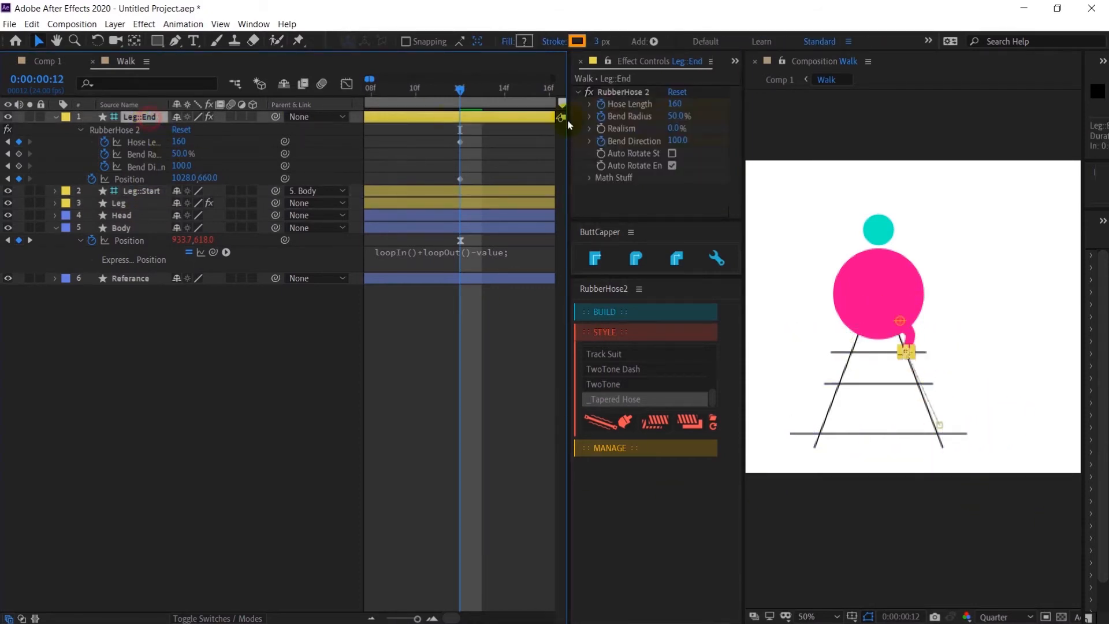
pyautogui.click(675, 104)
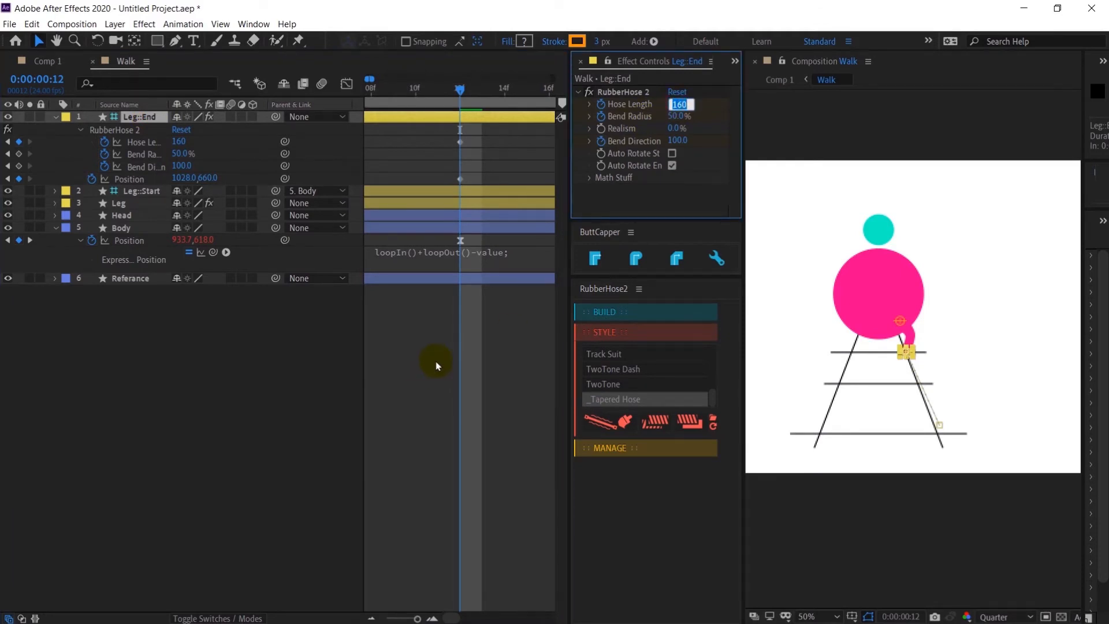
pyautogui.write('140')
pyautogui.press('Return')
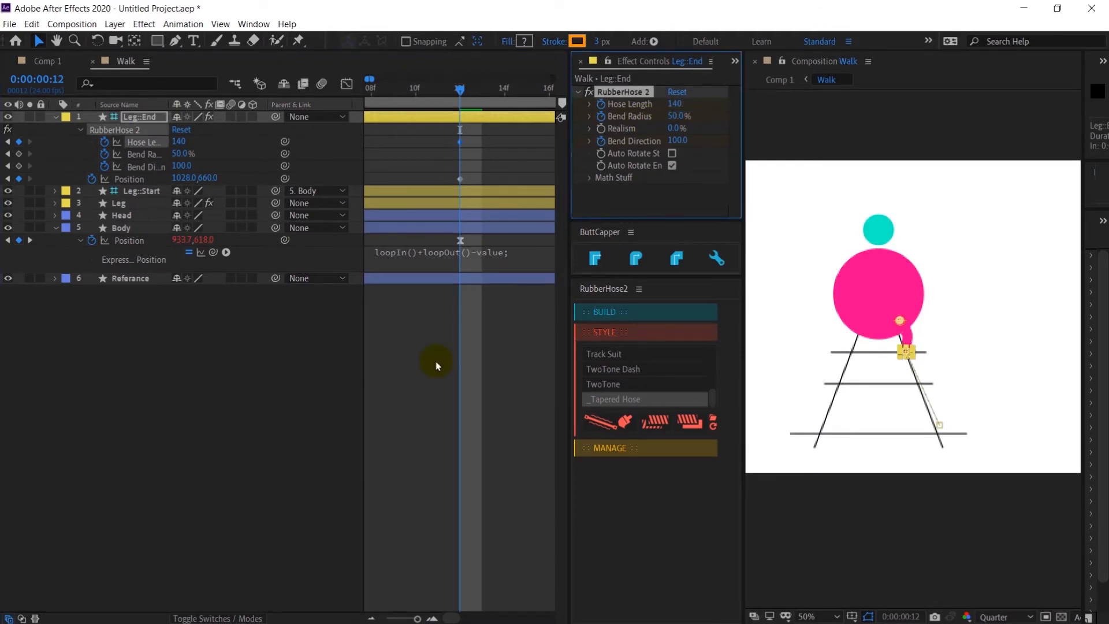
# Step: Go six frames ahead to frame 18, move Leg::End outward to about 1100, 726, and set its Hose Length to 230
pyautogui.click(436, 362)
pyautogui.press('-')
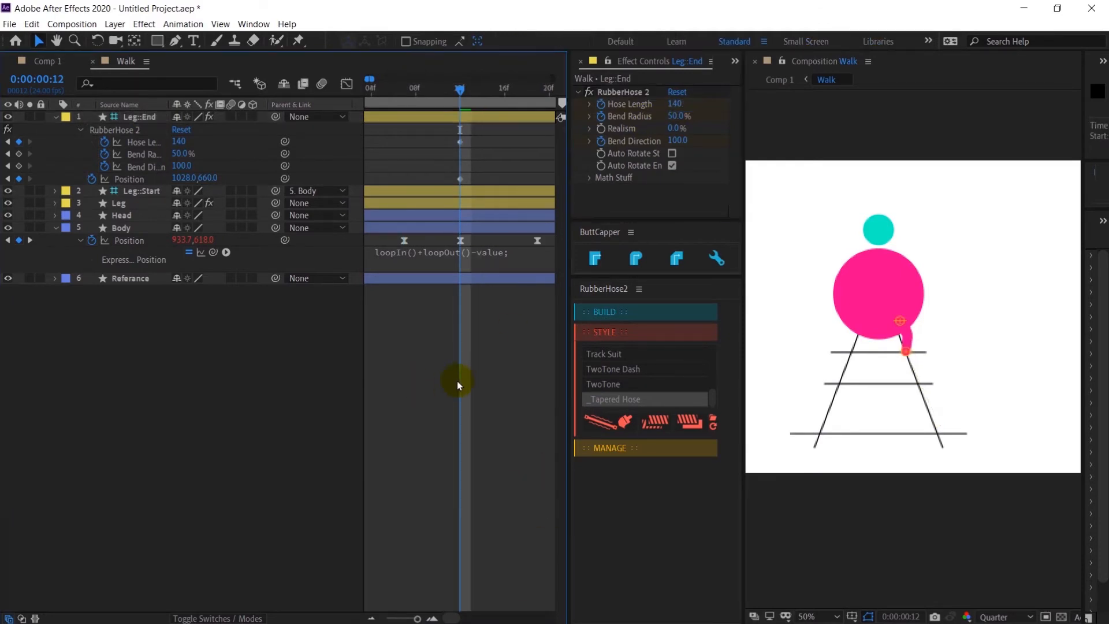
pyautogui.click(22, 85)
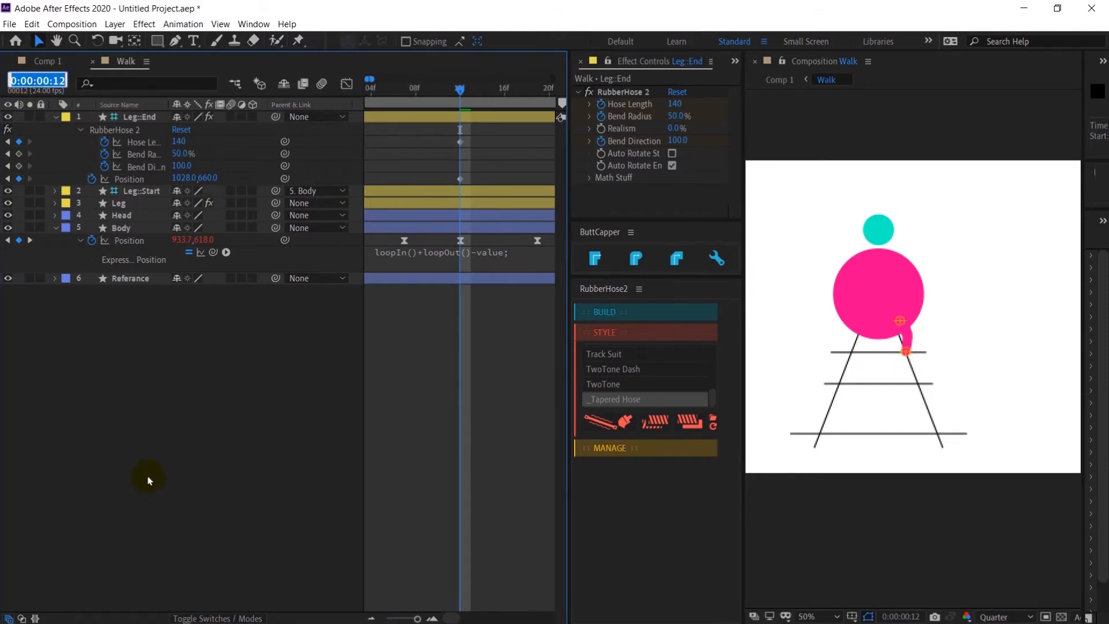
pyautogui.write('+')
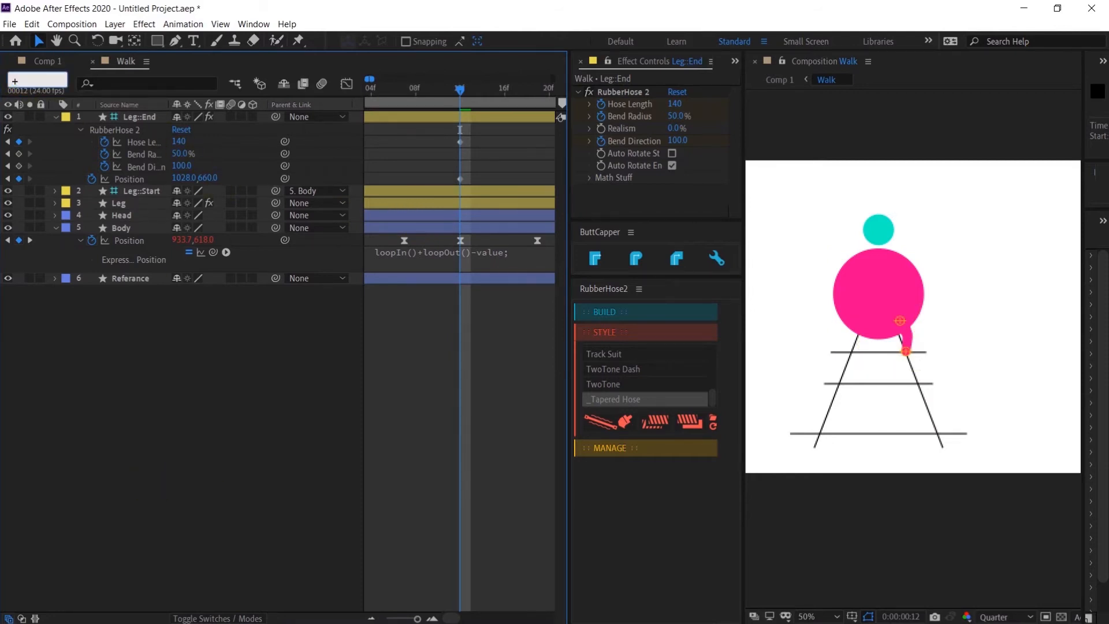
pyautogui.write('6')
pyautogui.press('Return')
pyautogui.moveTo(905, 351); pyautogui.dragTo(927, 377)
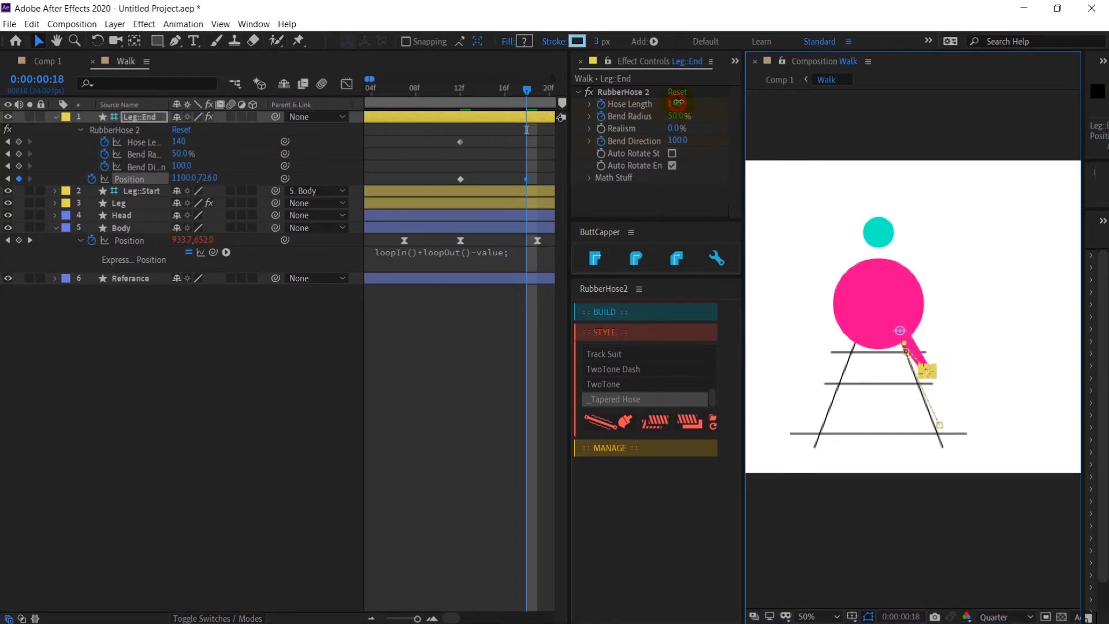
pyautogui.moveTo(677, 103); pyautogui.dragTo(684, 103)
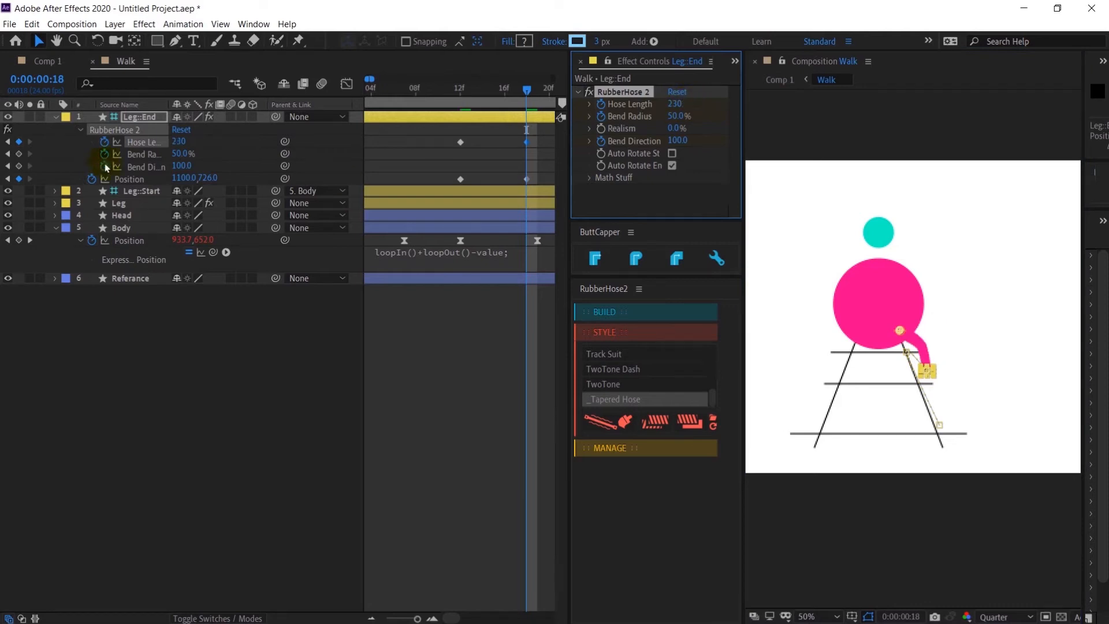
# Step: At frame 18, set the Leg layer's Taper % to 0 and its Stroke Width to 50
pyautogui.click(120, 203)
pyautogui.click(676, 129)
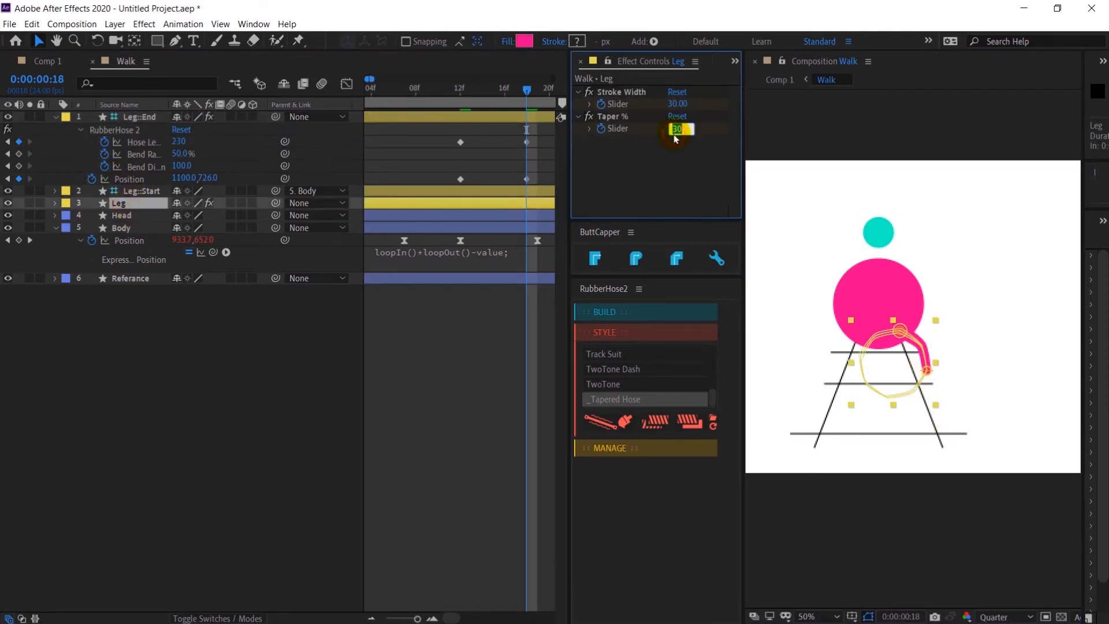
pyautogui.write('0')
pyautogui.hotkey('shift', 'Tab')
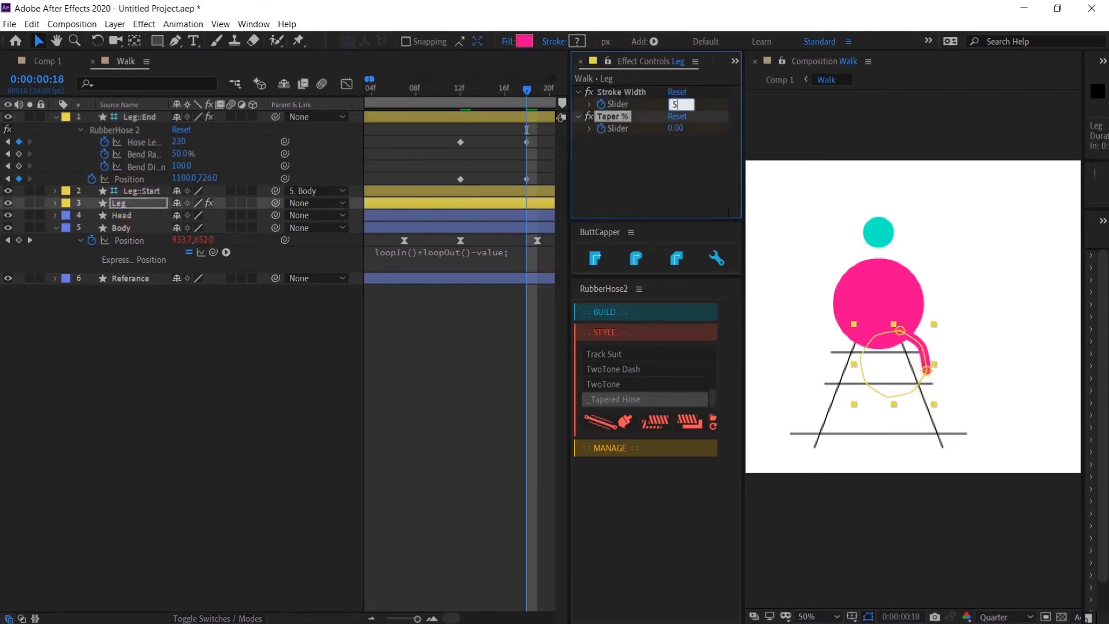
pyautogui.press('Return')
# Step: Adjust the motion path of Leg::End so the foot follows the right guide and swings outward, placing its frame-18 position at about 1119, 750
pyautogui.click(140, 117)
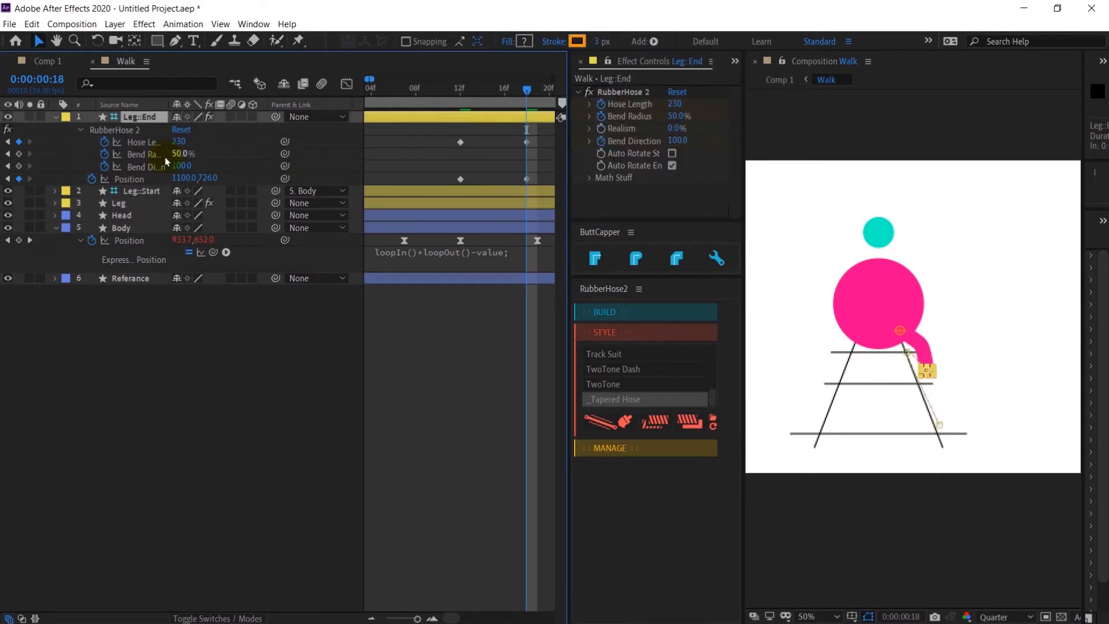
pyautogui.click(129, 203)
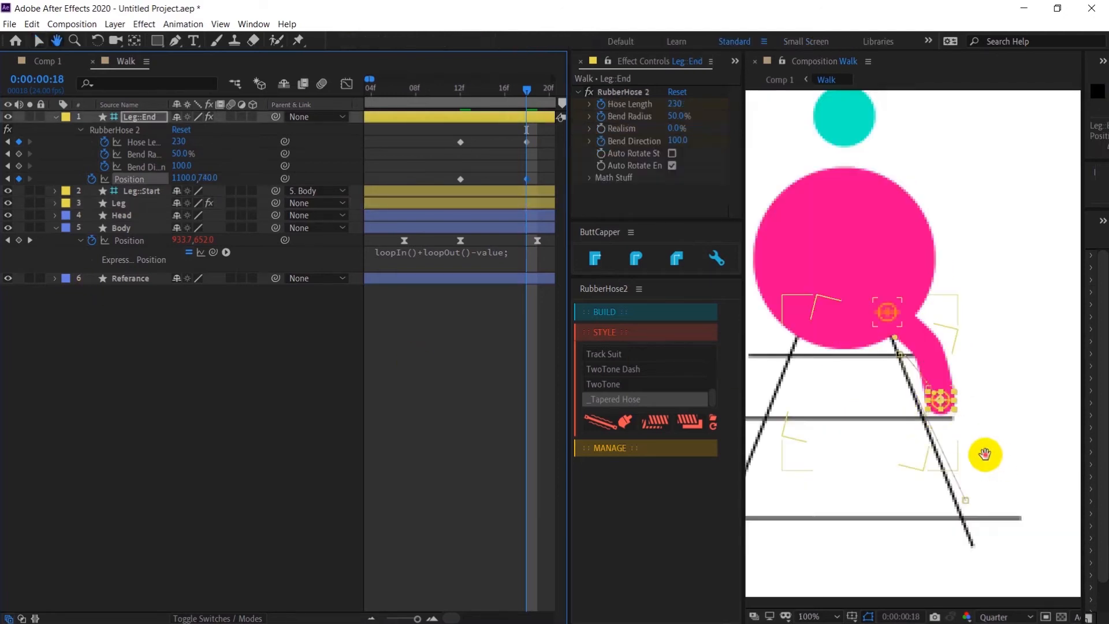
pyautogui.moveTo(986, 454); pyautogui.dragTo(954, 412)
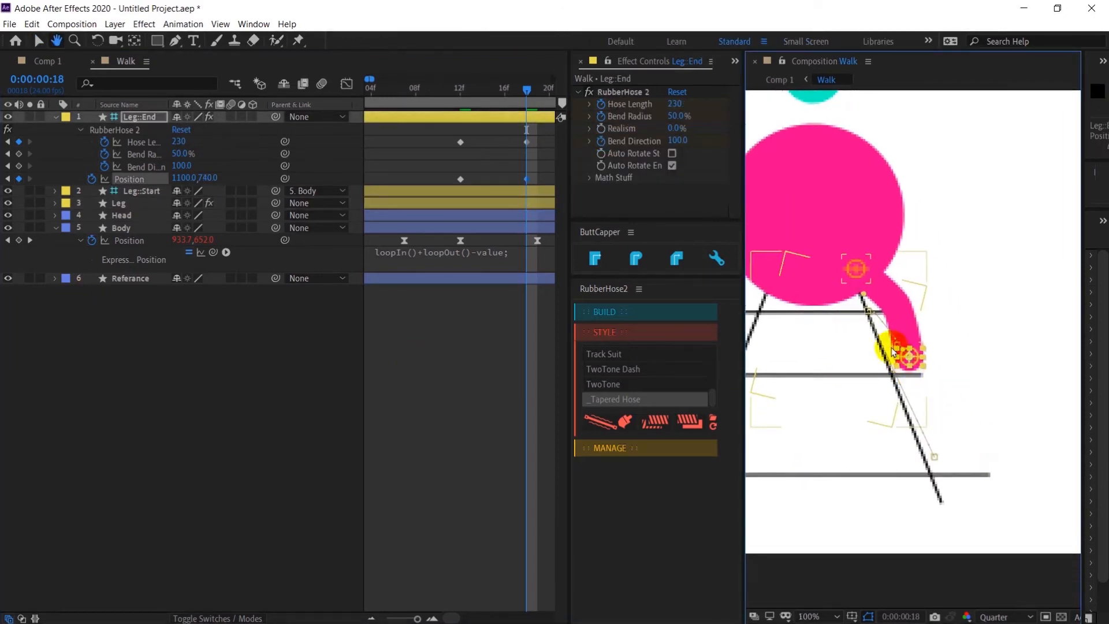
pyautogui.click(863, 298)
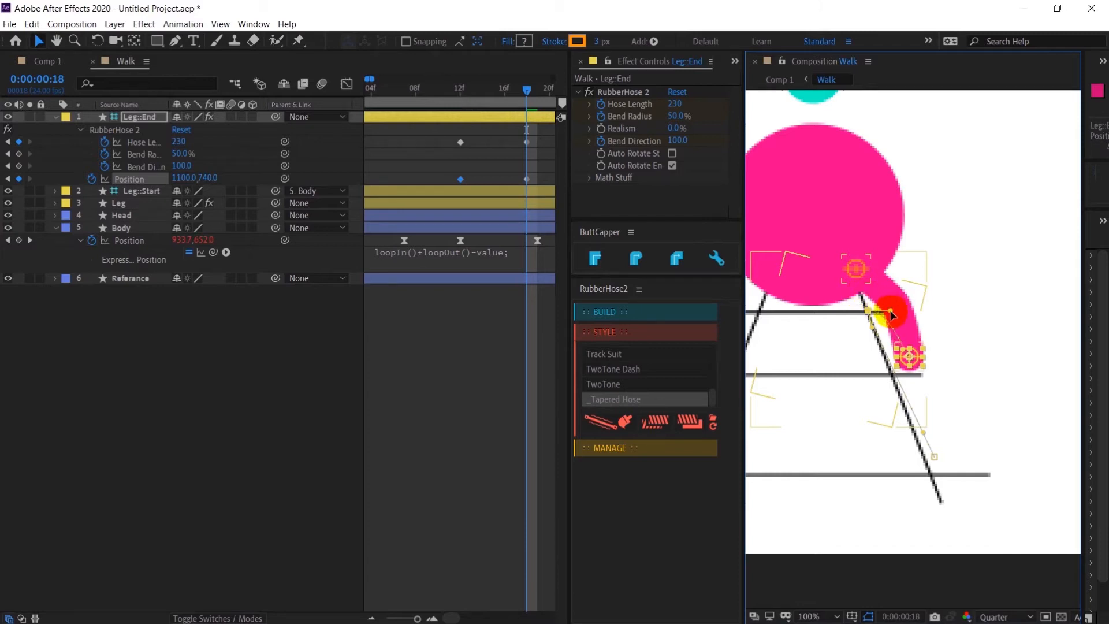
pyautogui.click(911, 357)
pyautogui.moveTo(916, 356); pyautogui.dragTo(915, 353)
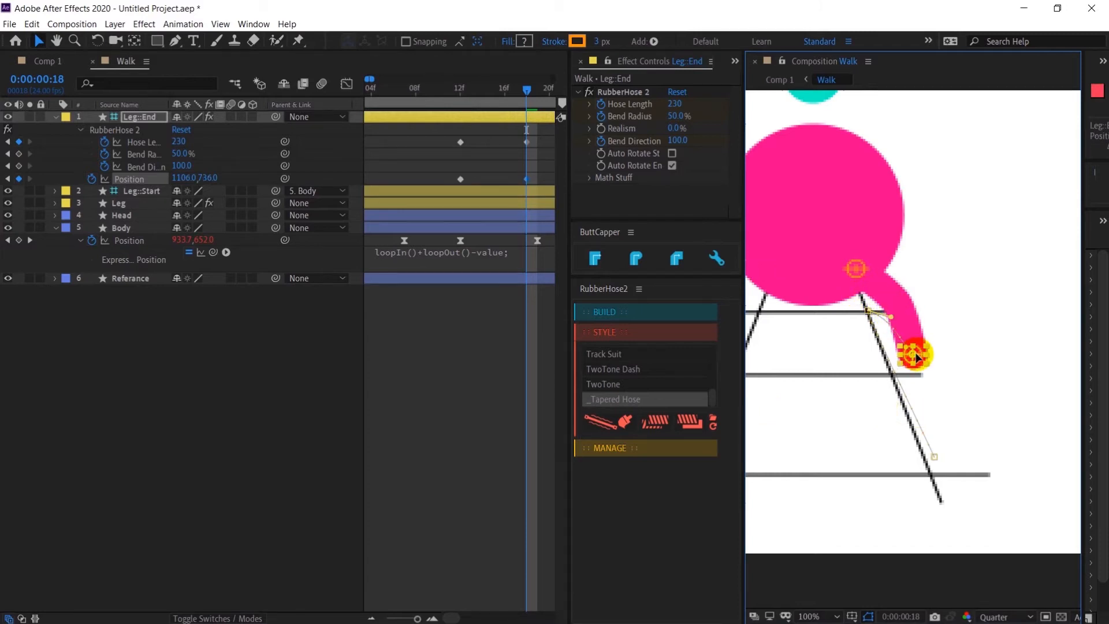
pyautogui.click(931, 458)
pyautogui.moveTo(931, 460); pyautogui.dragTo(923, 461)
pyautogui.moveTo(914, 354); pyautogui.dragTo(923, 363)
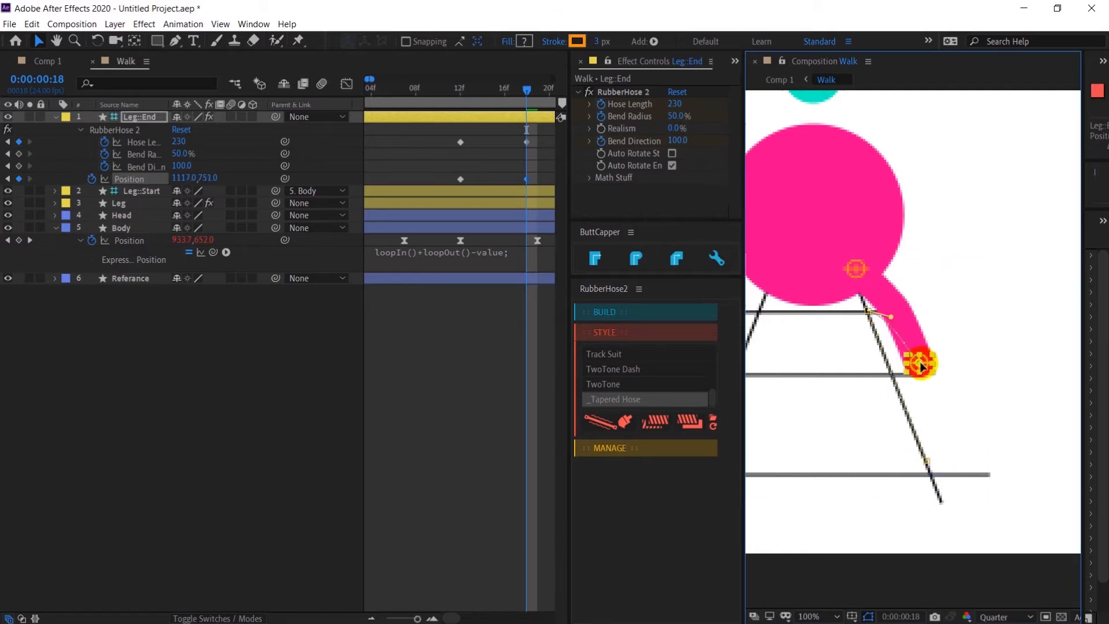
# Step: Lengthen the Hose Length of Leg::End to 270 at frame 18
pyautogui.moveTo(676, 103); pyautogui.dragTo(682, 104)
pyautogui.click(674, 105)
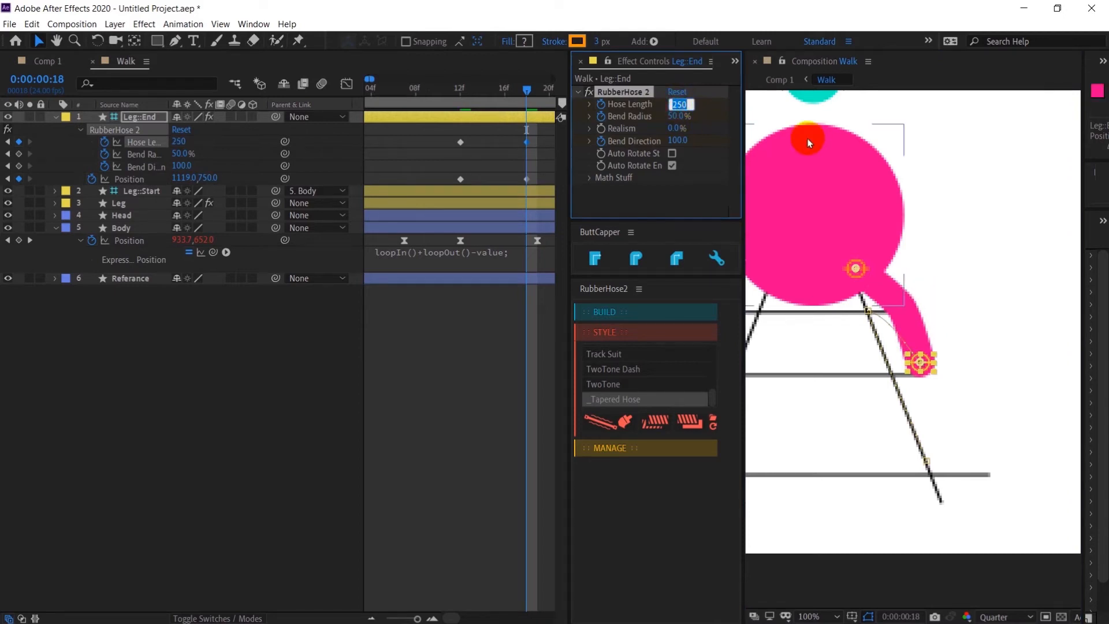
pyautogui.write('270')
pyautogui.press('Return')
pyautogui.scroll(-2, 916, 354)
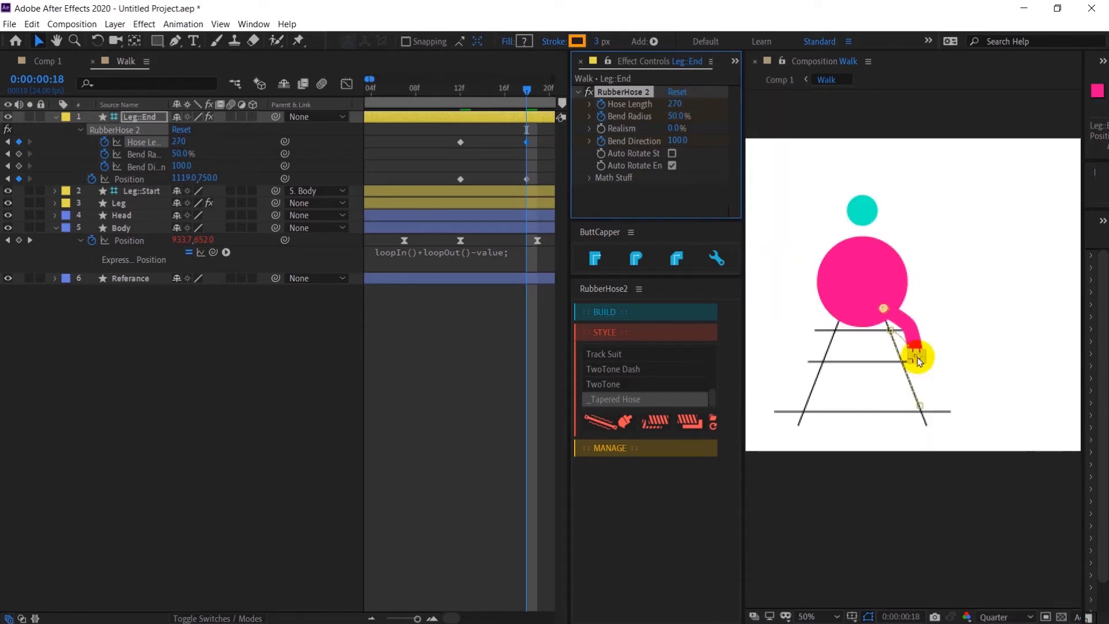
# Step: Raise Leg::End at frame 18 to about 1102, 698 so the leg bends more sharply
pyautogui.click(900, 358)
pyautogui.moveTo(916, 355); pyautogui.dragTo(909, 332)
pyautogui.scroll(2, 912, 354)
pyautogui.click(679, 104)
pyautogui.click(679, 104)
pyautogui.scroll(-1, 955, 374)
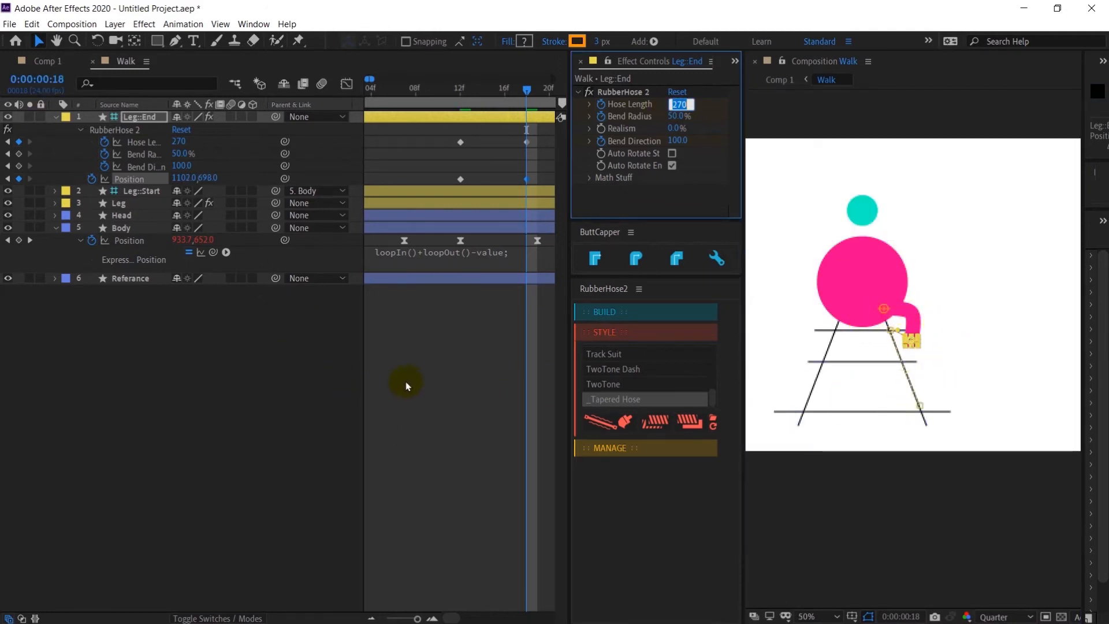
# Step: Go six frames ahead to 0:00:01:00 and paste a copy of all first-frame Leg::End keyframes there
pyautogui.click(37, 80)
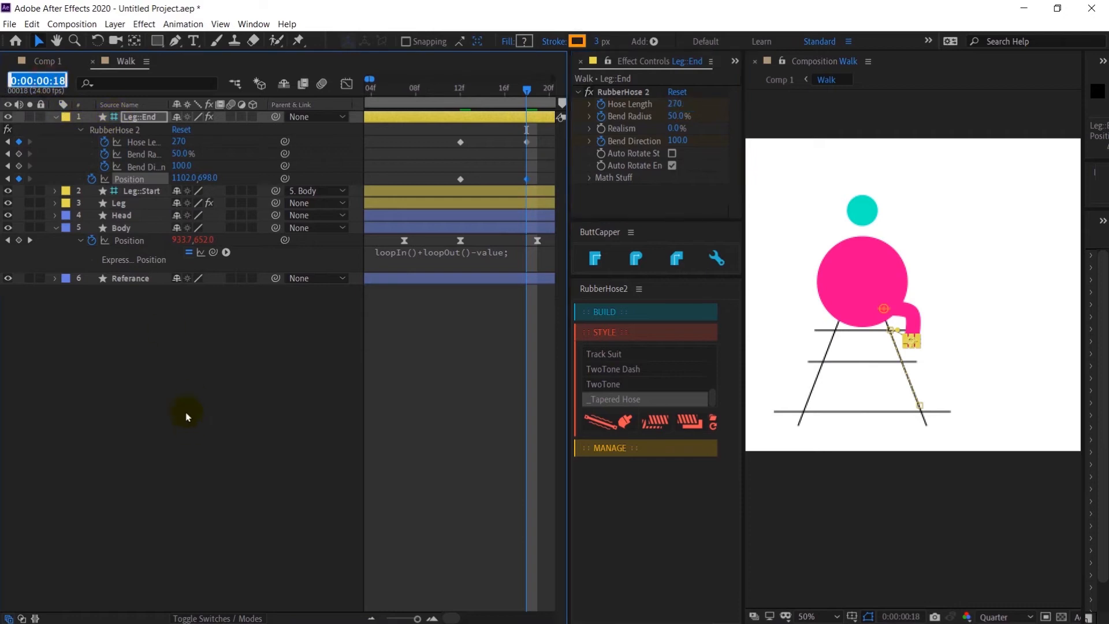
pyautogui.write('+6')
pyautogui.press('Return')
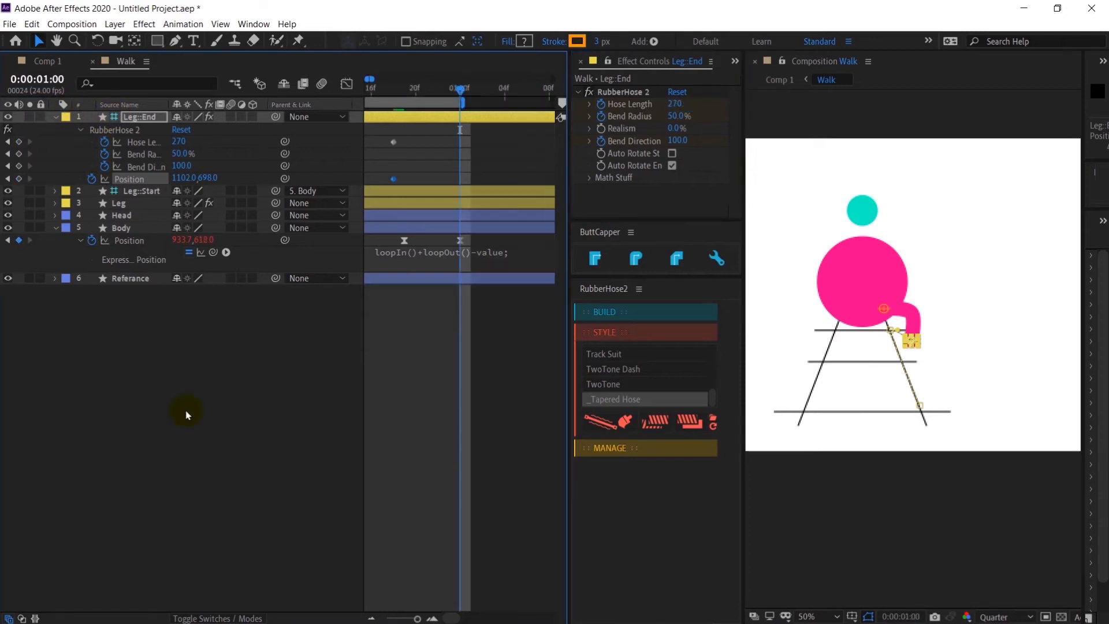
pyautogui.click(424, 213)
pyautogui.moveTo(375, 137); pyautogui.dragTo(367, 186)
pyautogui.hotkey('ctrl', 'c')
pyautogui.hotkey('ctrl', 'v')
# Step: Reveal the Leg layer's keyframes and copy its first-frame Stroke Width and Taper % keyframes to 0:00:01:00
pyautogui.click(393, 192)
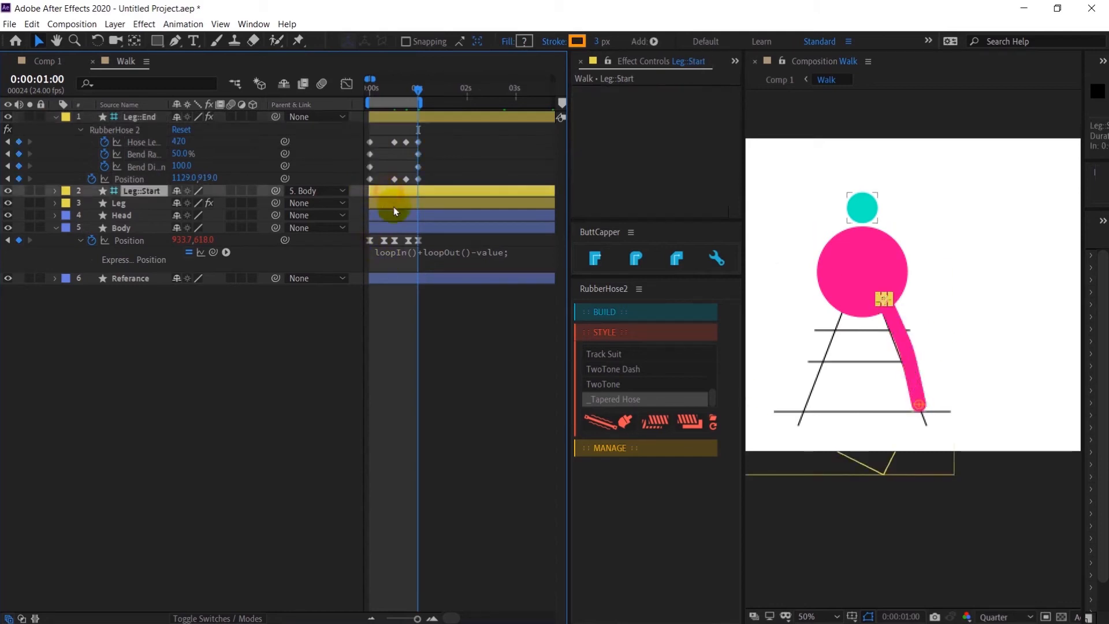
pyautogui.keyDown('shift'); pyautogui.click(394, 204); pyautogui.keyUp('shift')
pyautogui.press('u')
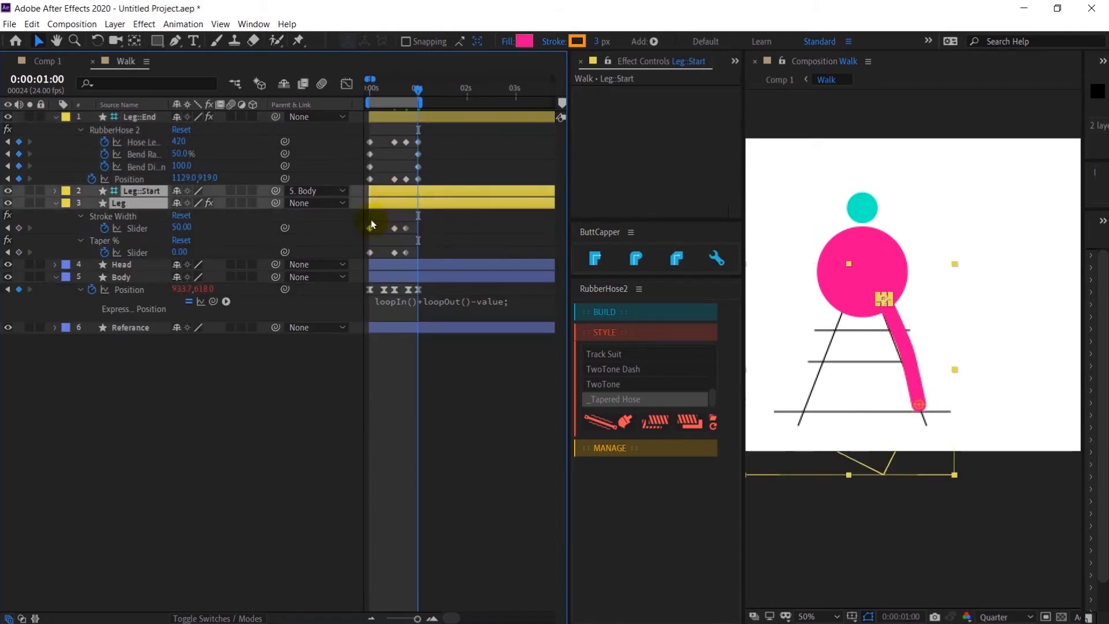
pyautogui.moveTo(371, 224); pyautogui.dragTo(369, 257)
pyautogui.hotkey('ctrl', 'c')
pyautogui.hotkey('ctrl', 'v')
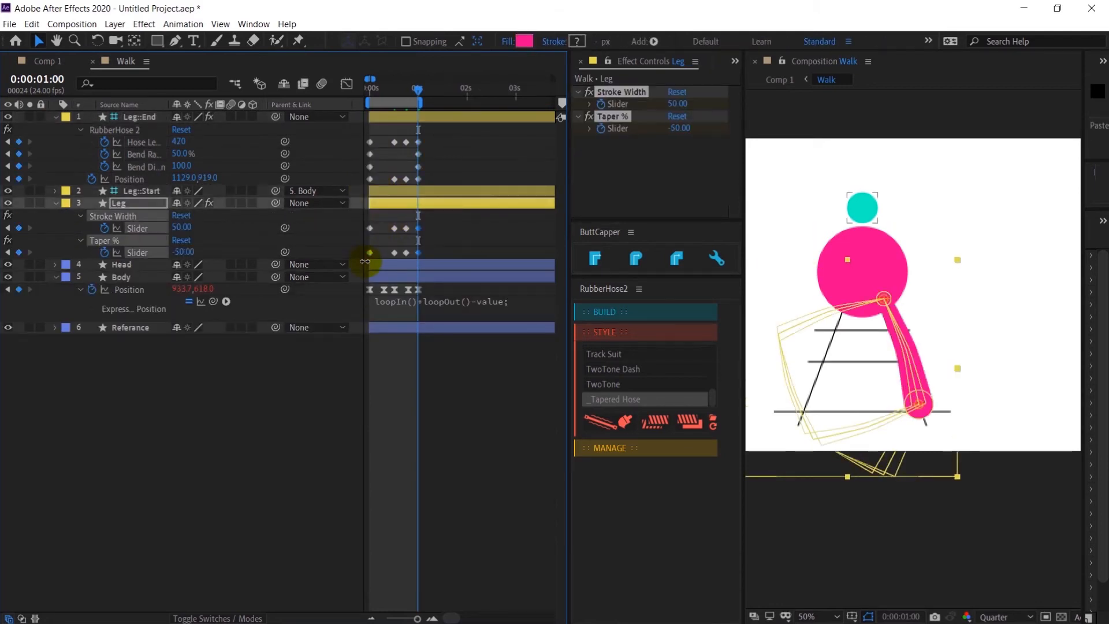
# Step: Add Bend Radius and Bend Direction keyframes to Leg::End at frames 18 and 12, keeping the current values
pyautogui.press('pageup')
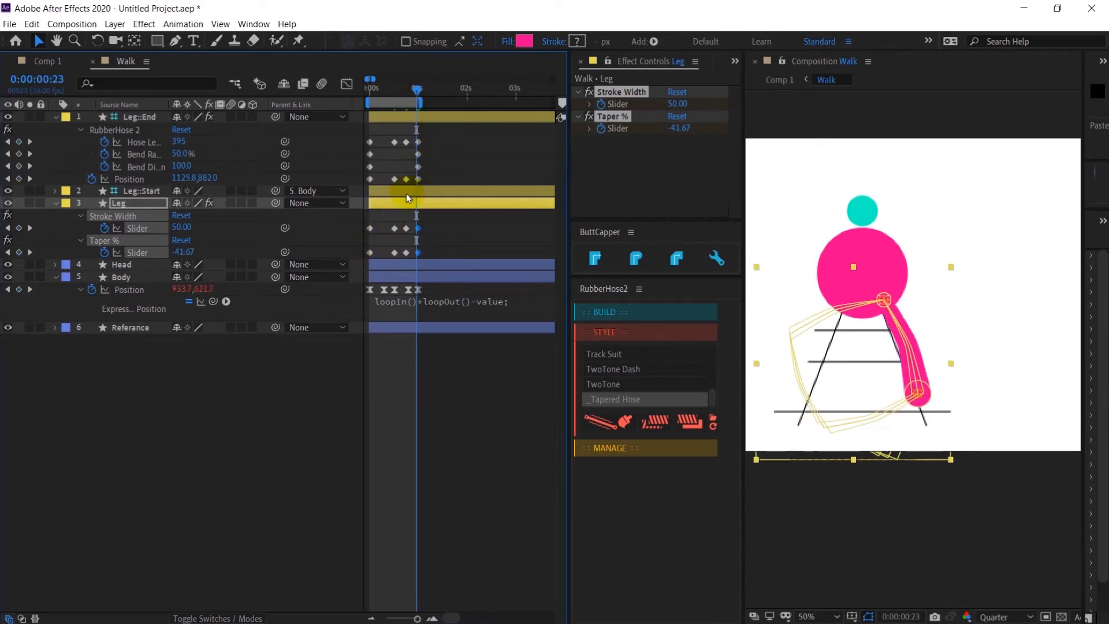
pyautogui.press('j')
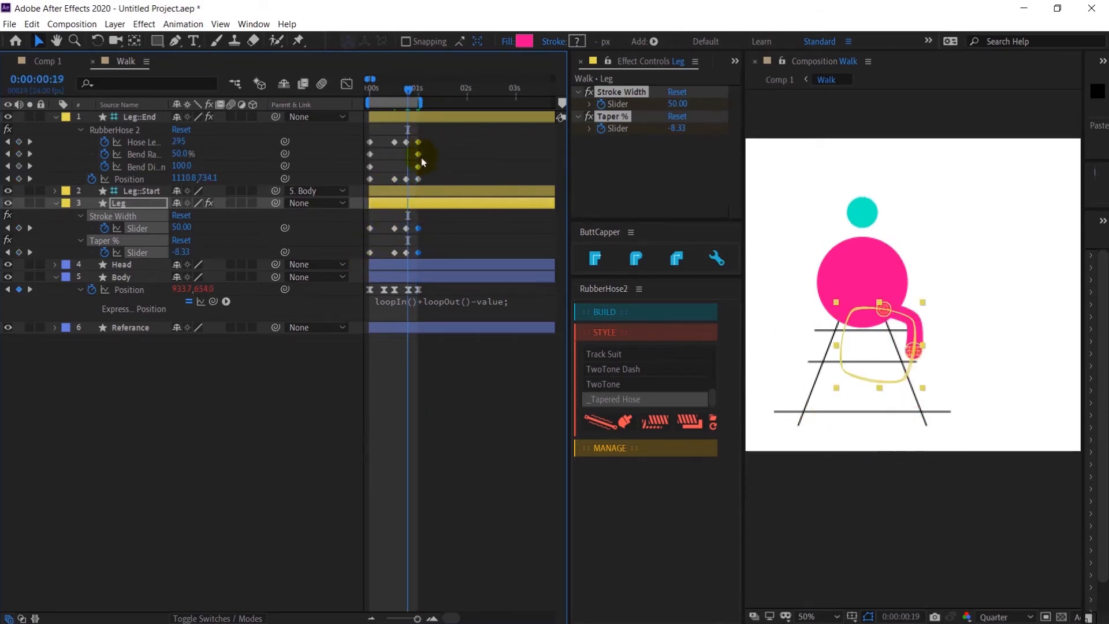
pyautogui.press('j')
pyautogui.click(19, 155)
pyautogui.click(19, 167)
pyautogui.press('j')
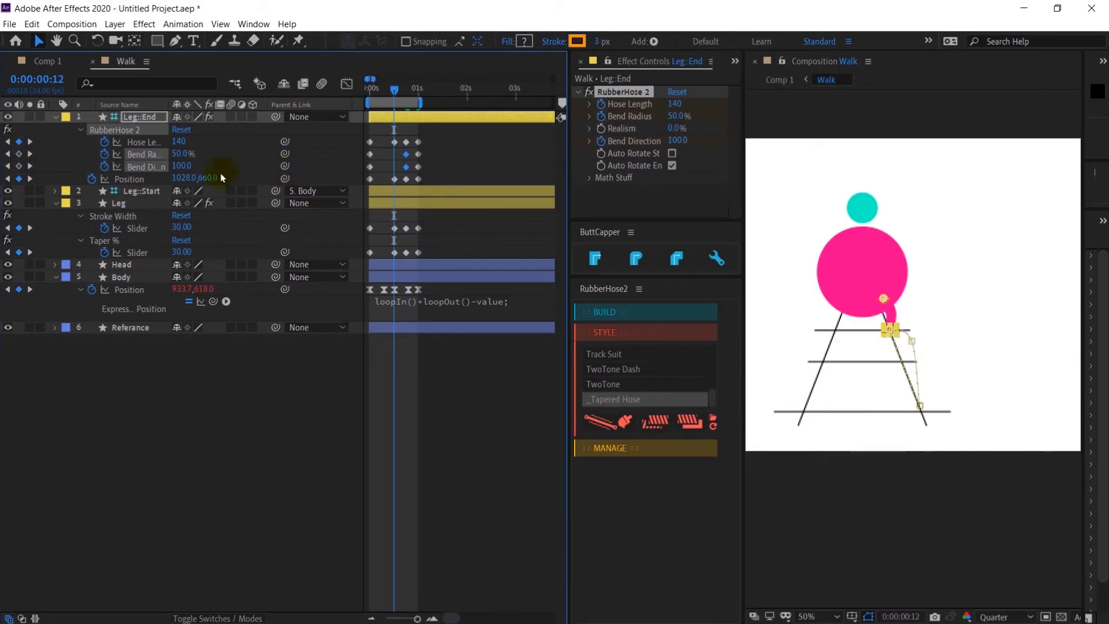
pyautogui.click(19, 154)
pyautogui.click(19, 166)
# Step: Apply Easy Ease In to the last keyframes of Leg::End and Leg at 0:00:01:00
pyautogui.click(380, 348)
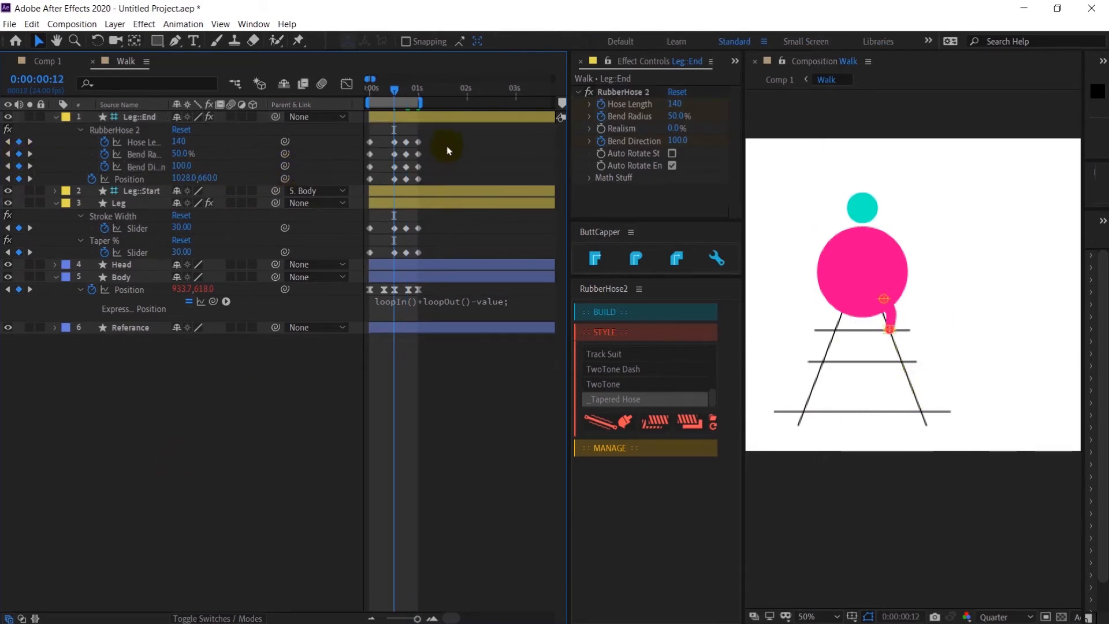
pyautogui.moveTo(451, 147); pyautogui.dragTo(417, 261)
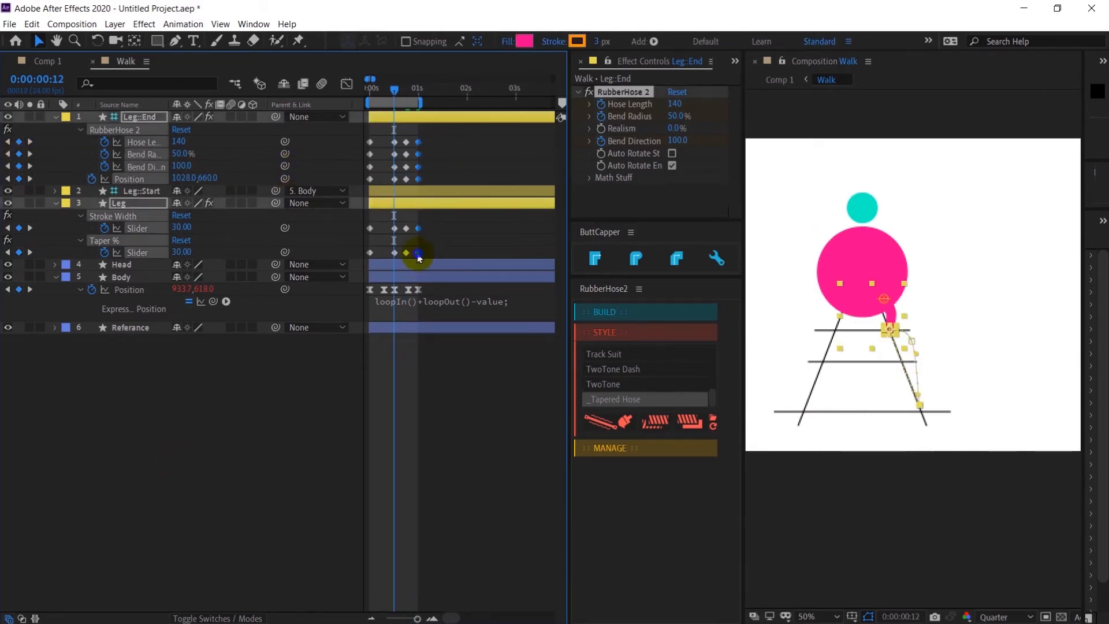
pyautogui.rightClick(418, 253)
pyautogui.moveTo(488, 409)
pyautogui.click(676, 395)
# Step: Apply Easy Ease Out to the first-frame keyframes of Leg::End and Leg
pyautogui.click(375, 247)
pyautogui.moveTo(375, 247); pyautogui.dragTo(367, 134)
pyautogui.rightClick(370, 253)
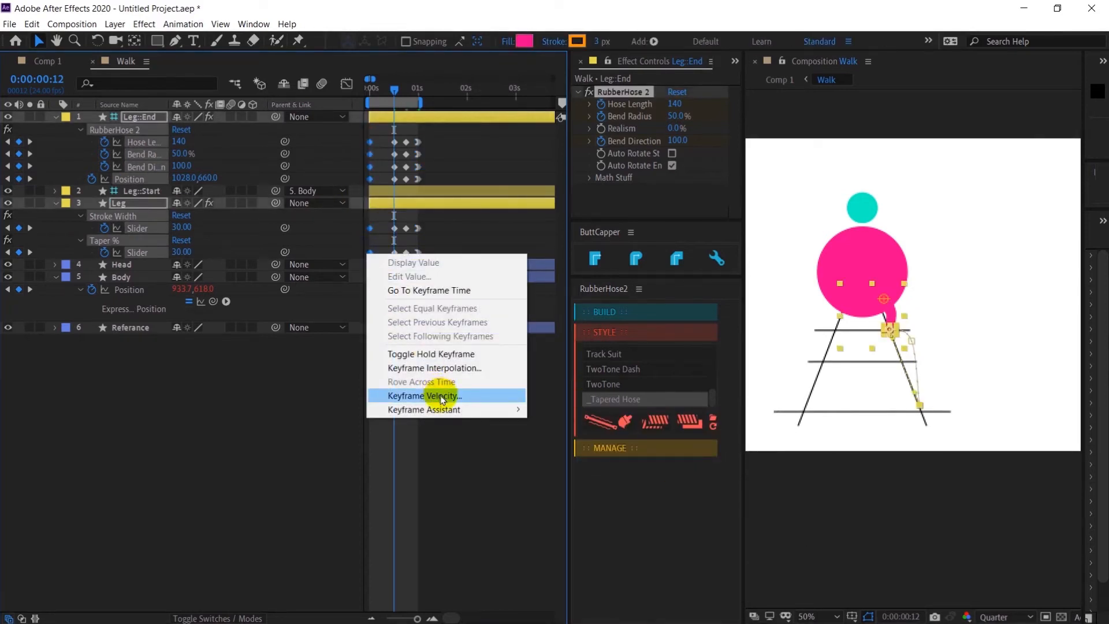
pyautogui.moveTo(439, 409)
pyautogui.click(578, 478)
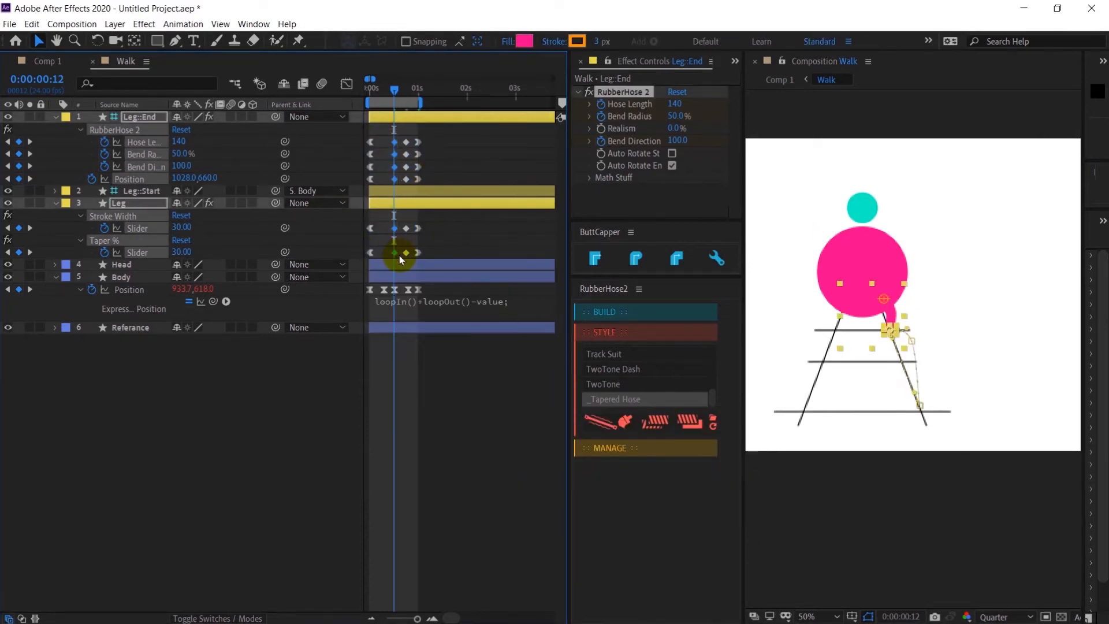
# Step: Apply Easy Ease to the frame 12 keyframes of Leg::End and Leg, convert their frame 18 keyframes to Auto Bezier, and preview
pyautogui.moveTo(400, 259)
pyautogui.mouseDown()
pyautogui.moveTo(395, 128)
pyautogui.moveTo(420, 268)
pyautogui.moveTo(410, 258)
pyautogui.mouseUp()
pyautogui.press('F9')
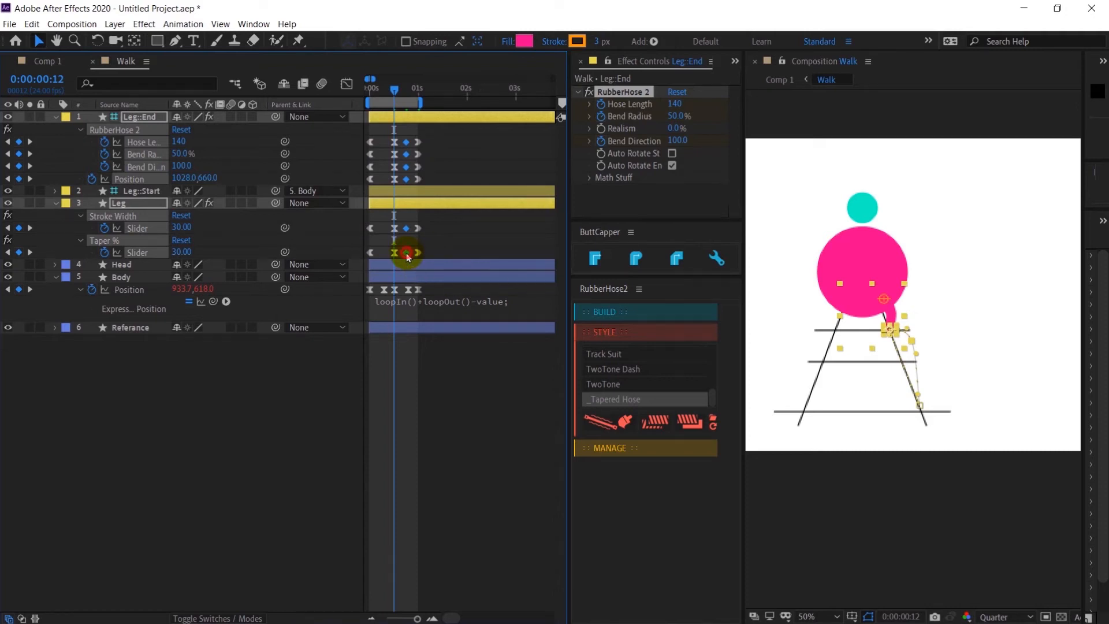
pyautogui.keyDown('ctrl'); pyautogui.click(406, 253); pyautogui.keyUp('ctrl')
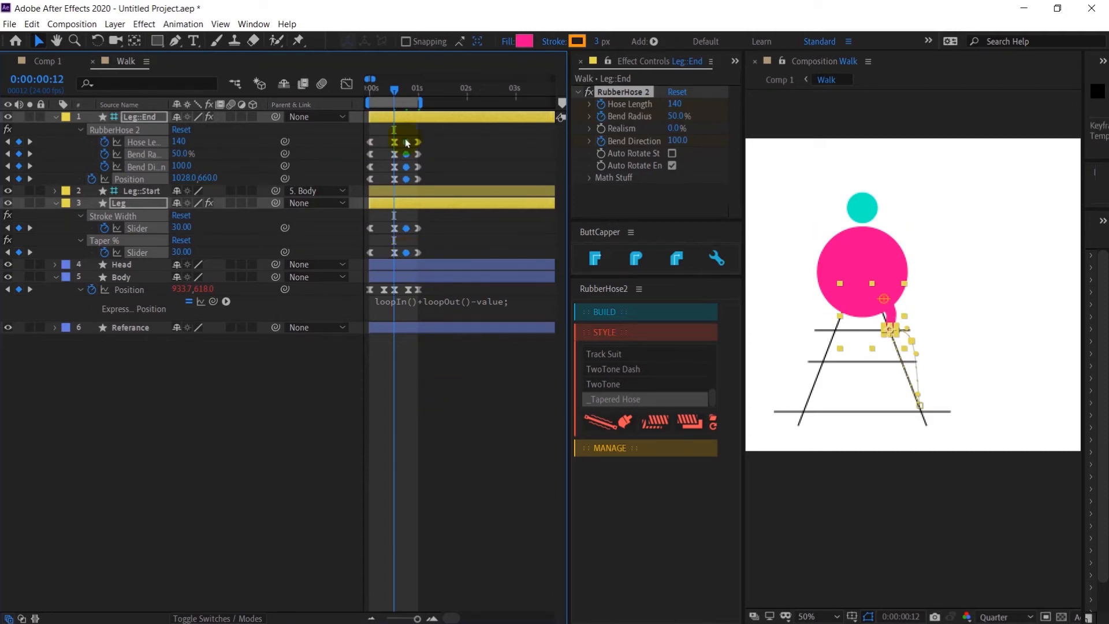
pyautogui.press('space')
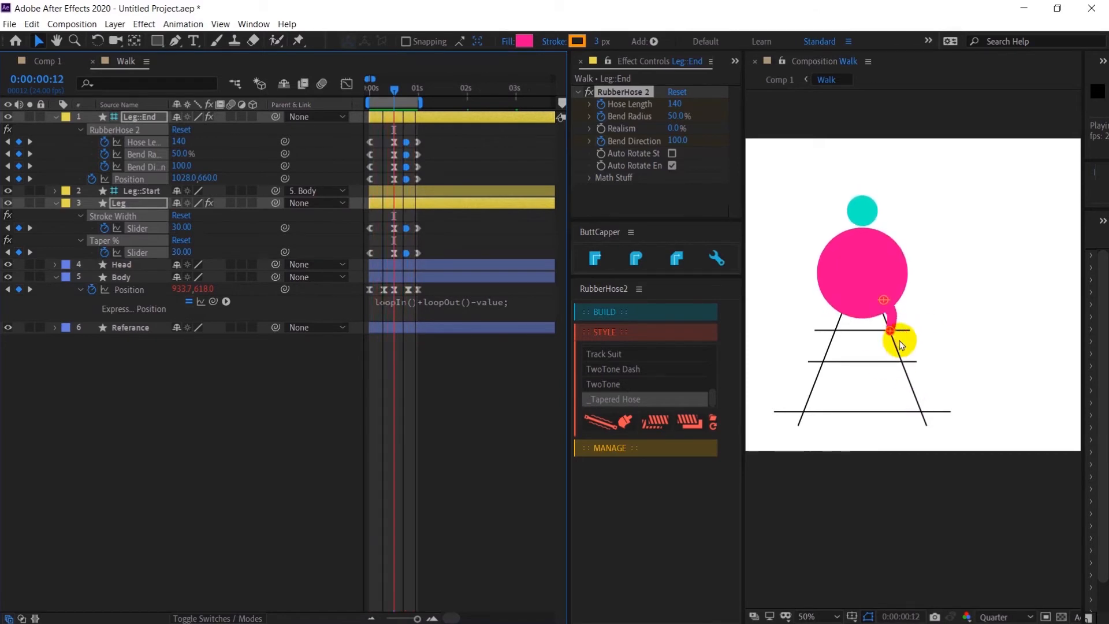
# Step: Move the Leg::End controller at frame 18 to about 1086, 711
pyautogui.moveTo(406, 91); pyautogui.dragTo(406, 92)
pyautogui.press('=')
pyautogui.press('=')
pyautogui.click(492, 422)
pyautogui.scroll(1, 913, 343)
pyautogui.moveTo(911, 341); pyautogui.dragTo(902, 348)
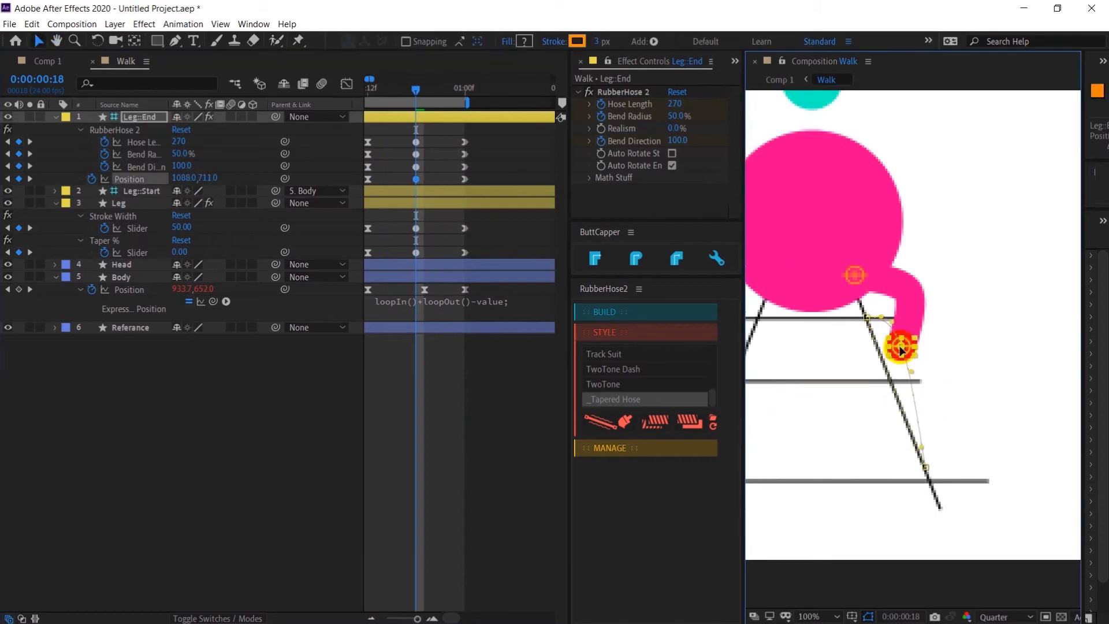
# Step: Set Leg::End's Hose Length at frame 18 to 230 and preview the leg motion
pyautogui.click(183, 142)
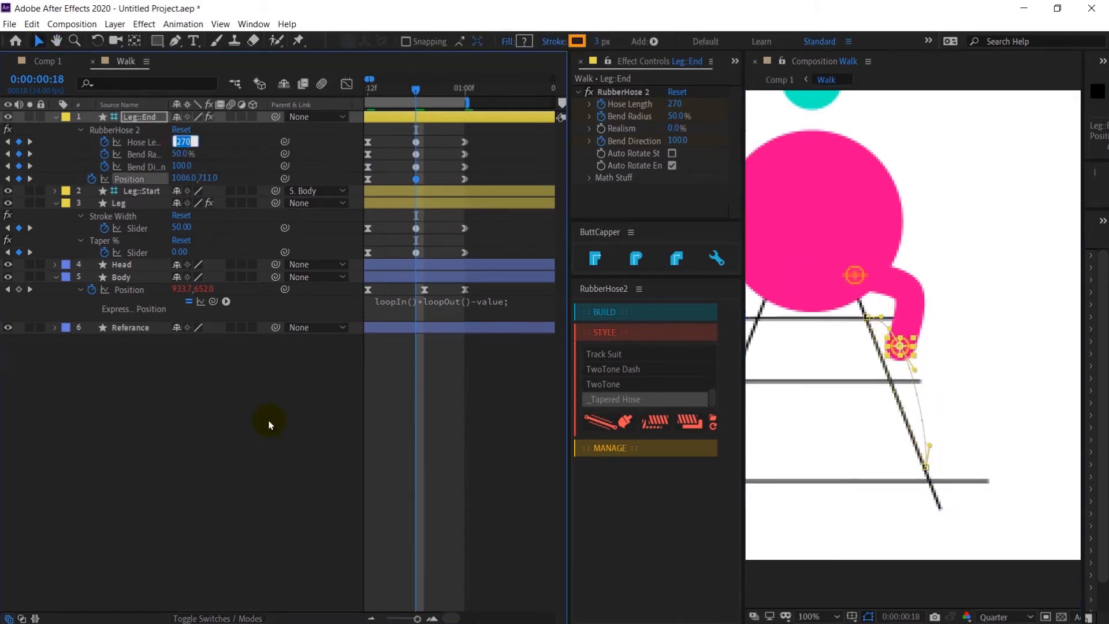
pyautogui.write('230')
pyautogui.press('Return')
pyautogui.press('-')
pyautogui.press('-')
pyautogui.scroll(-1, 957, 310)
pyautogui.press('space')
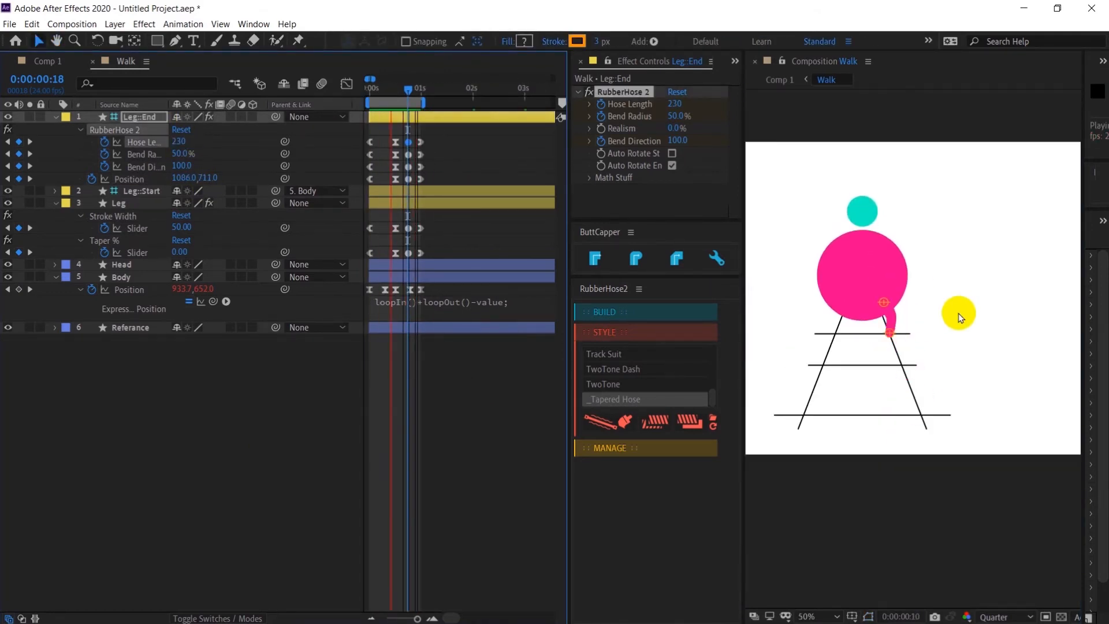
pyautogui.click(471, 401)
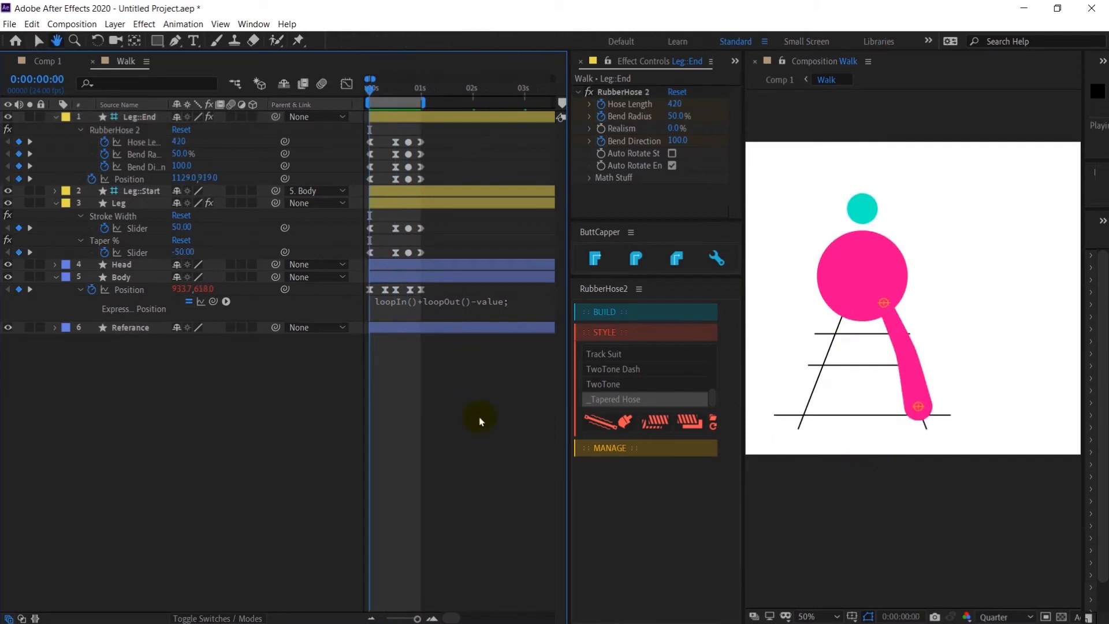
pyautogui.press('space')
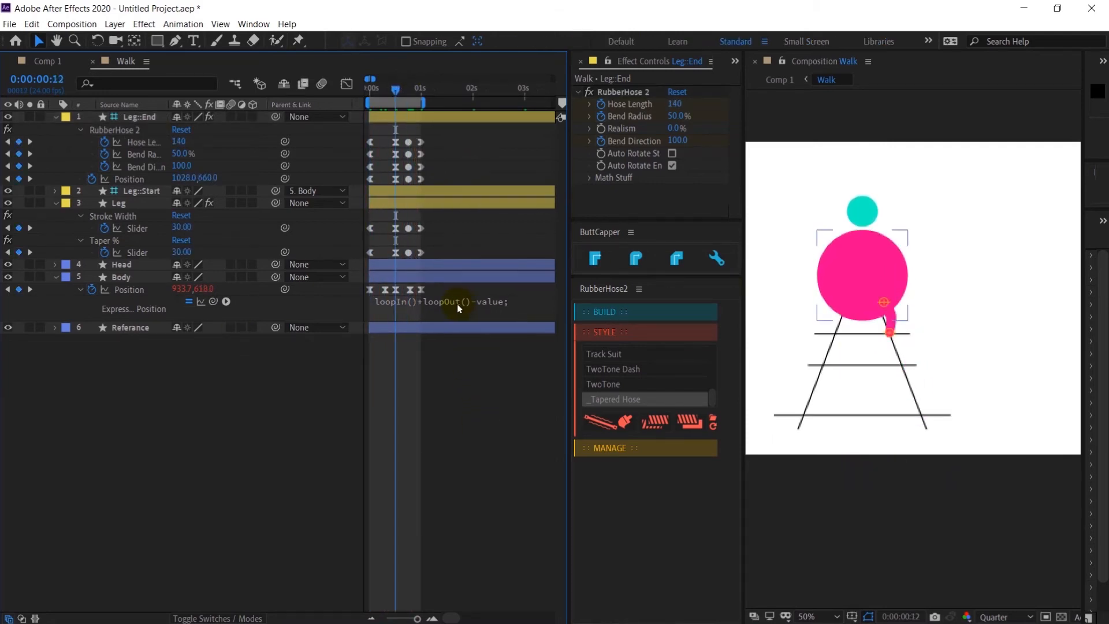
# Step: Set Leg::End's Hose Length at frame 18 to 220 and play back the walk
pyautogui.press('k')
pyautogui.click(178, 141)
pyautogui.write('220')
pyautogui.press('Return')
pyautogui.press('space')
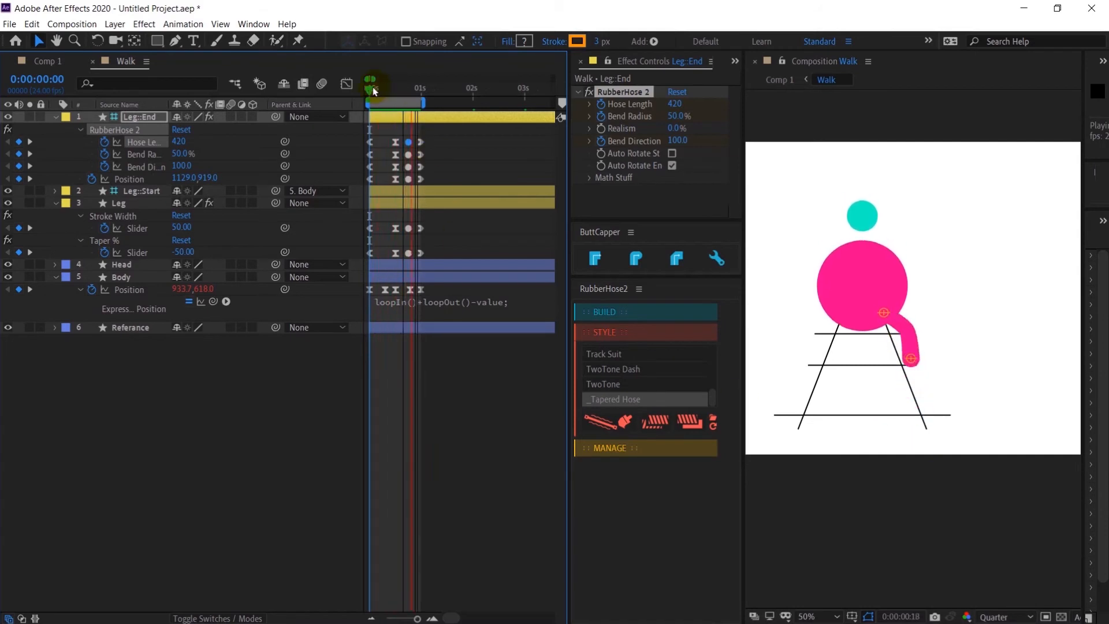
pyautogui.press('space')
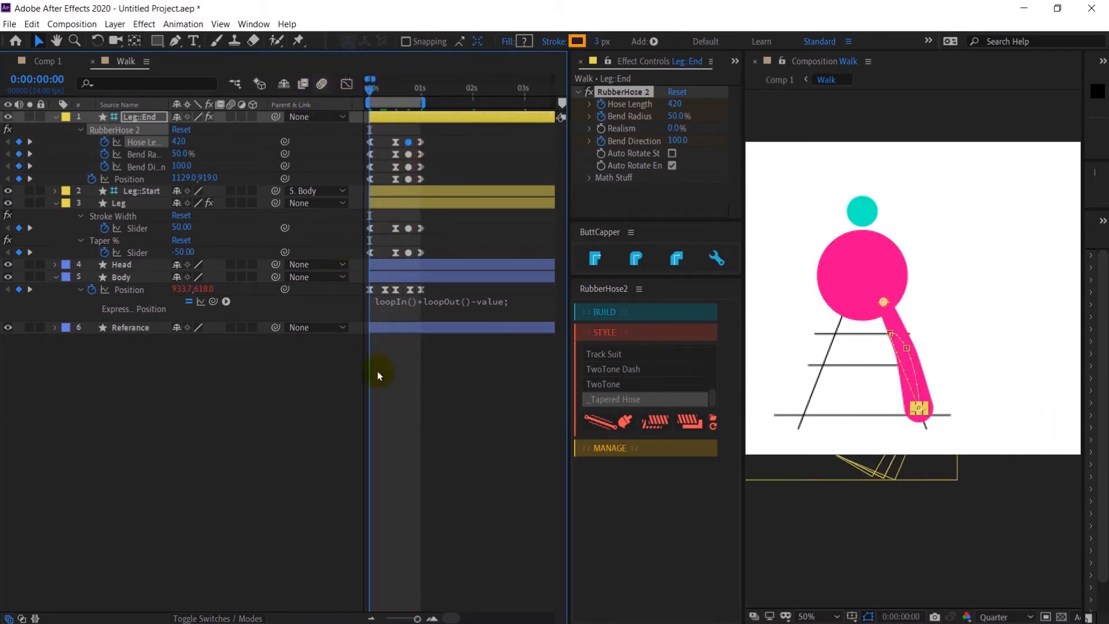
# Step: Duplicate the complete Leg hose with RubberHose and place the three Leg 2 layers between the Leg and Head layers
pyautogui.click(127, 203)
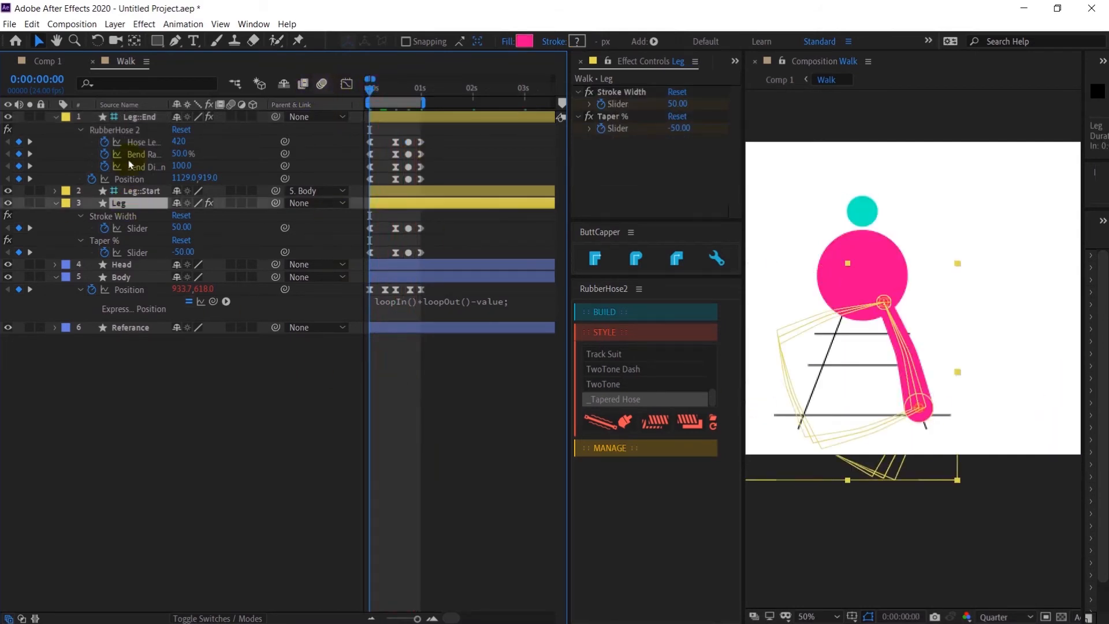
pyautogui.keyDown('shift'); pyautogui.click(139, 118); pyautogui.keyUp('shift')
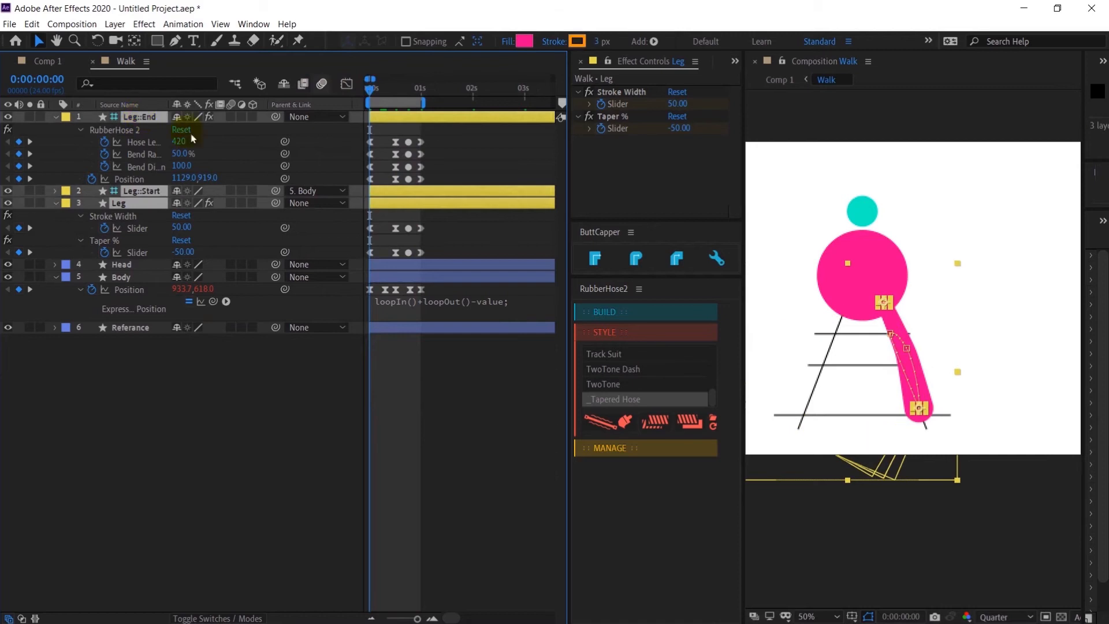
pyautogui.click(632, 449)
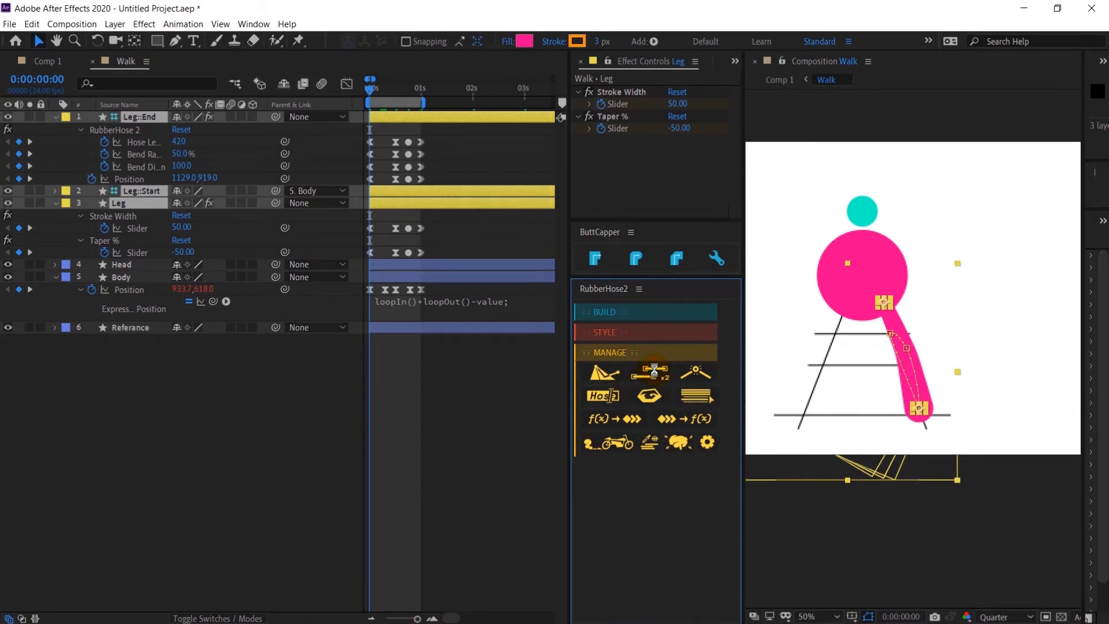
pyautogui.moveTo(155, 260); pyautogui.dragTo(161, 297)
pyautogui.keyDown('shift'); pyautogui.click(151, 265); pyautogui.keyUp('shift')
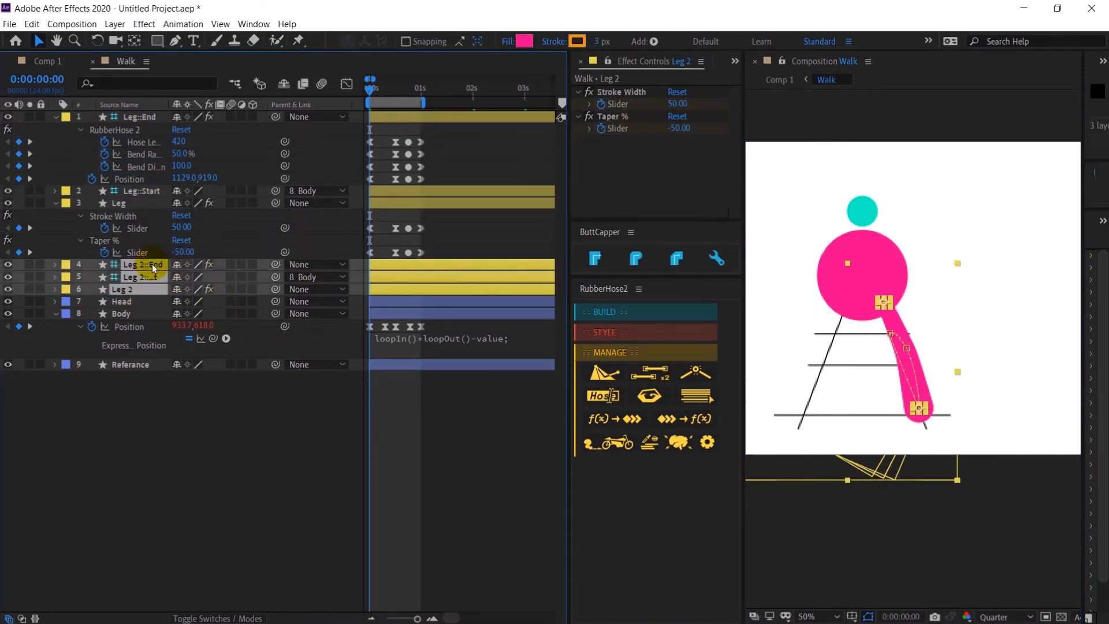
# Step: Reveal the Leg 2 layers' Position and move Leg 2::End at the first frame to the opposite foot, about 747, 919
pyautogui.press('p')
pyautogui.click(149, 483)
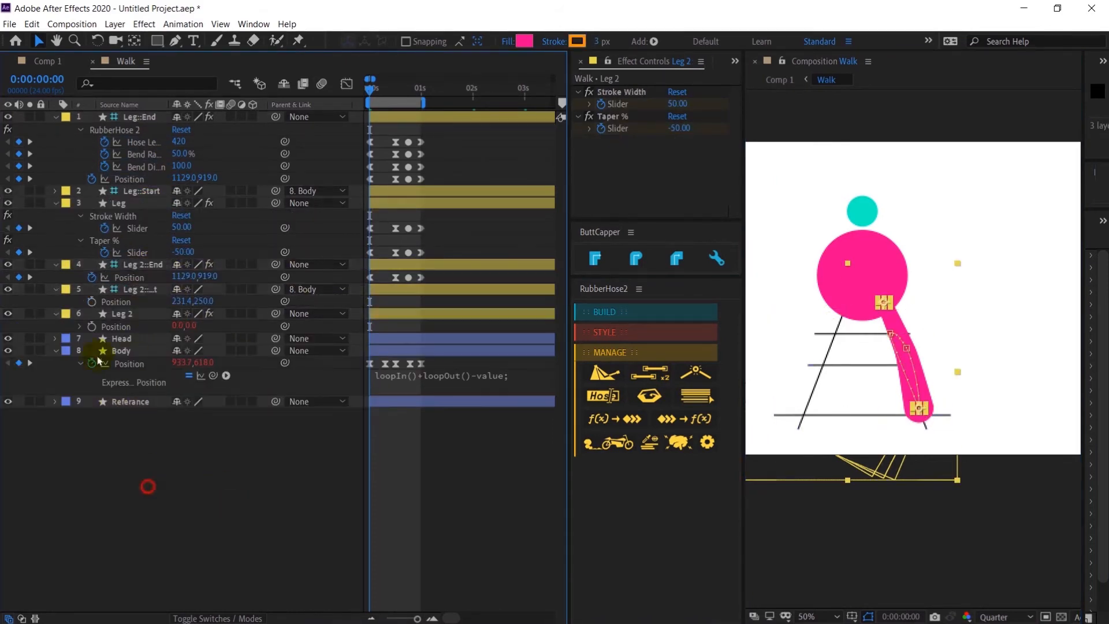
pyautogui.click(143, 264)
pyautogui.moveTo(919, 408); pyautogui.dragTo(809, 410)
# Step: Move the Leg 2::Start controller across the body to the opposite hip, about 99.4, 250
pyautogui.click(141, 290)
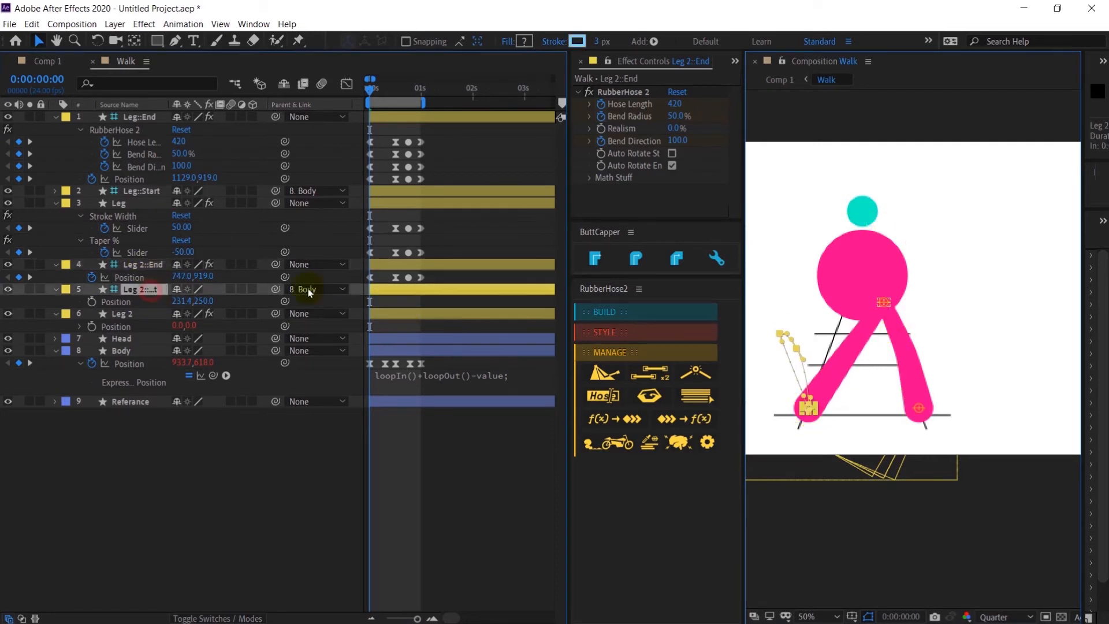
pyautogui.scroll(1, 903, 316)
pyautogui.moveTo(903, 317); pyautogui.dragTo(1002, 335)
pyautogui.moveTo(953, 276); pyautogui.dragTo(874, 280)
pyautogui.scroll(-1, 921, 332)
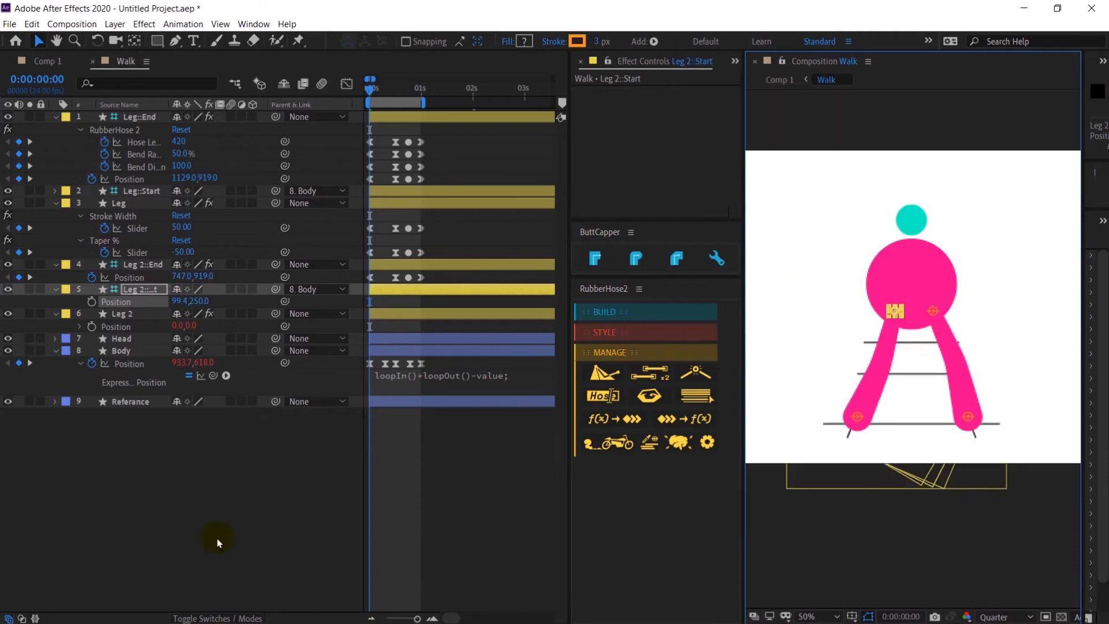
# Step: Set Leg 2::End's Bend Direction at the first frame to -100
pyautogui.click(162, 265)
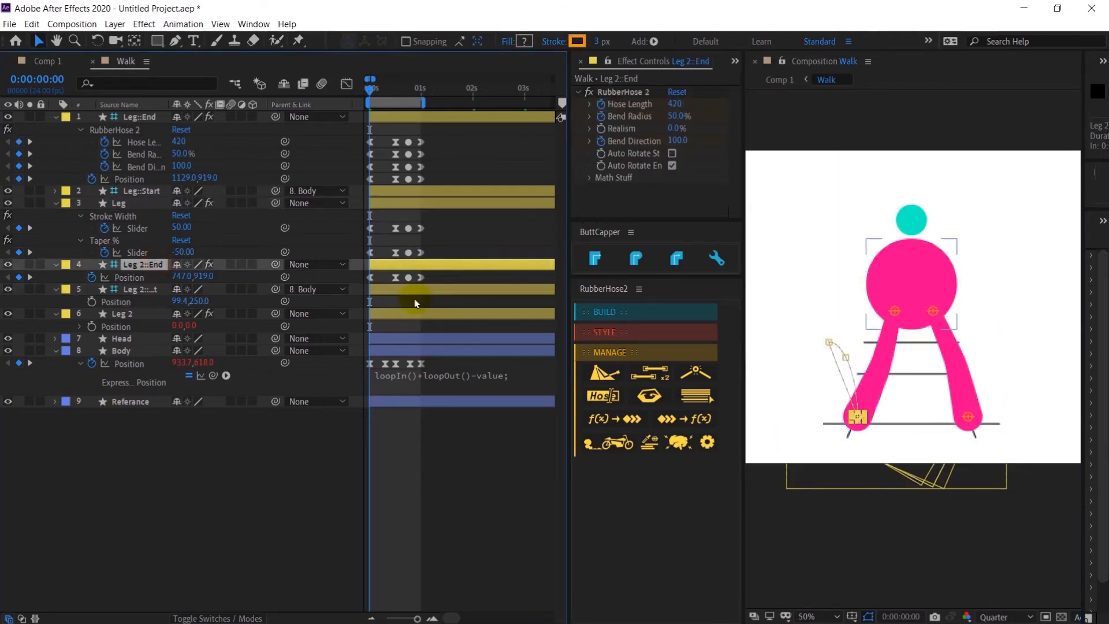
pyautogui.click(676, 141)
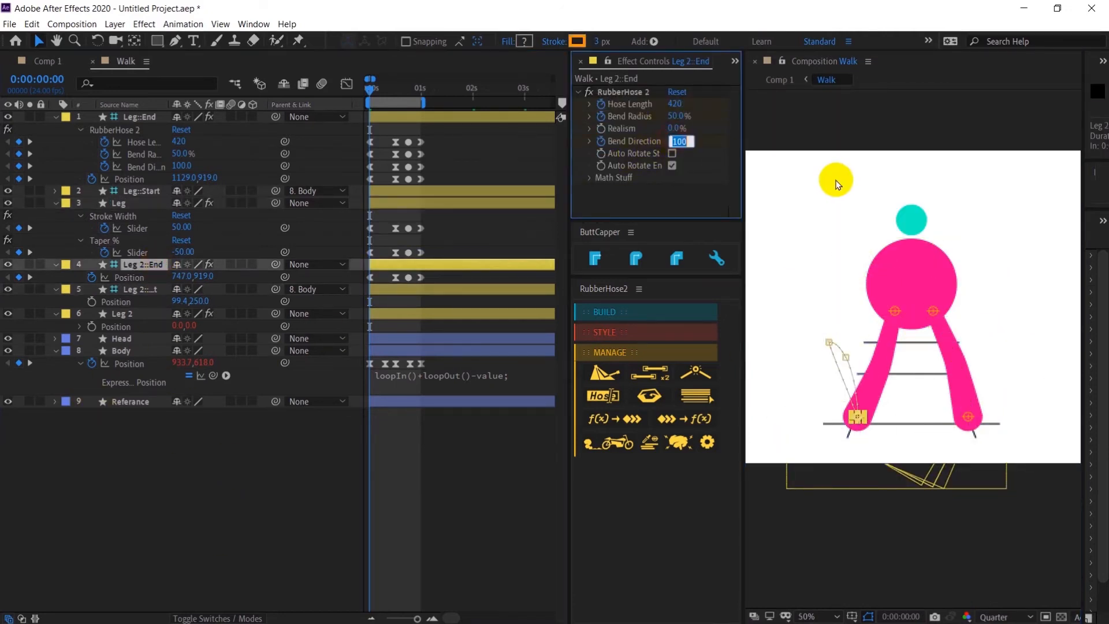
pyautogui.write('-100')
pyautogui.press('Return')
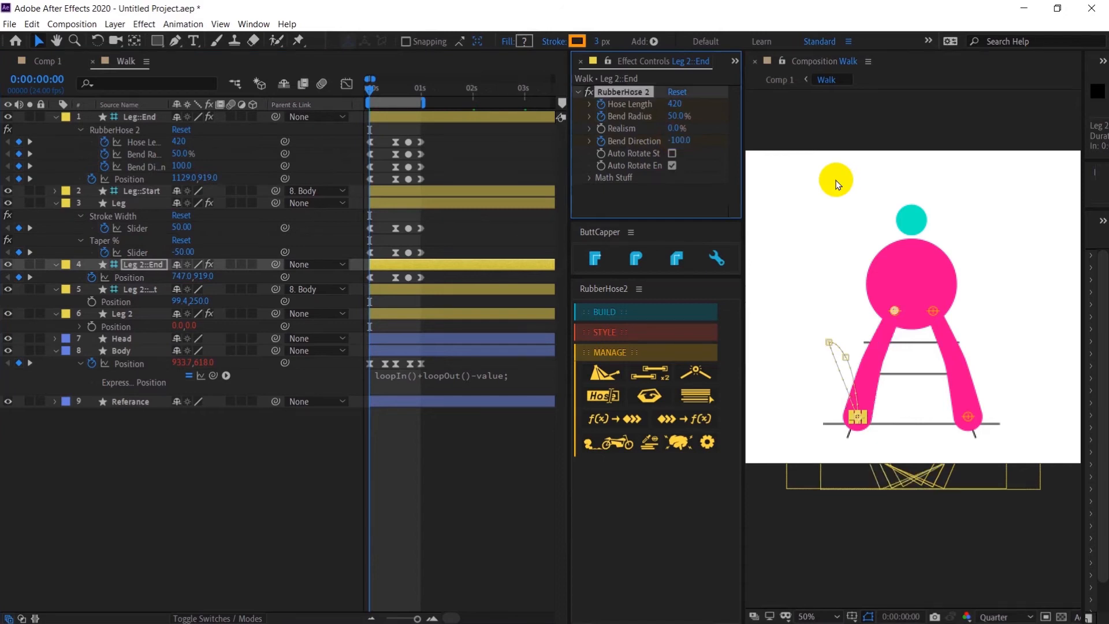
# Step: Reveal Leg 2::End's keyframes and move its frame 12 position to the slanted guide's upper end, about 840, 656
pyautogui.click(154, 269)
pyautogui.press('u')
pyautogui.press('space')
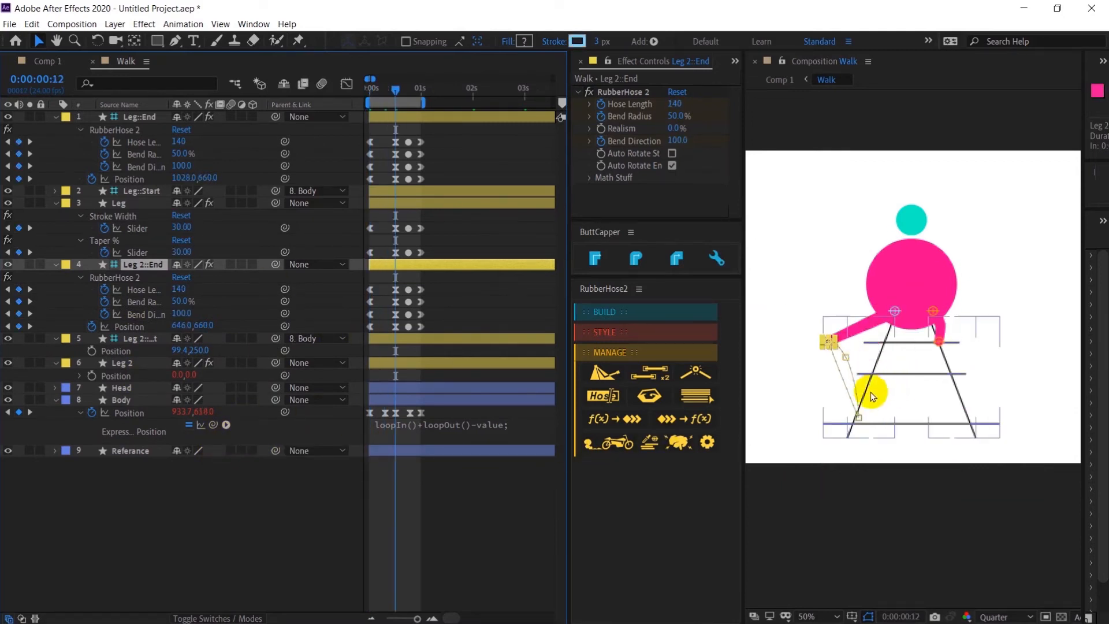
pyautogui.click(243, 293)
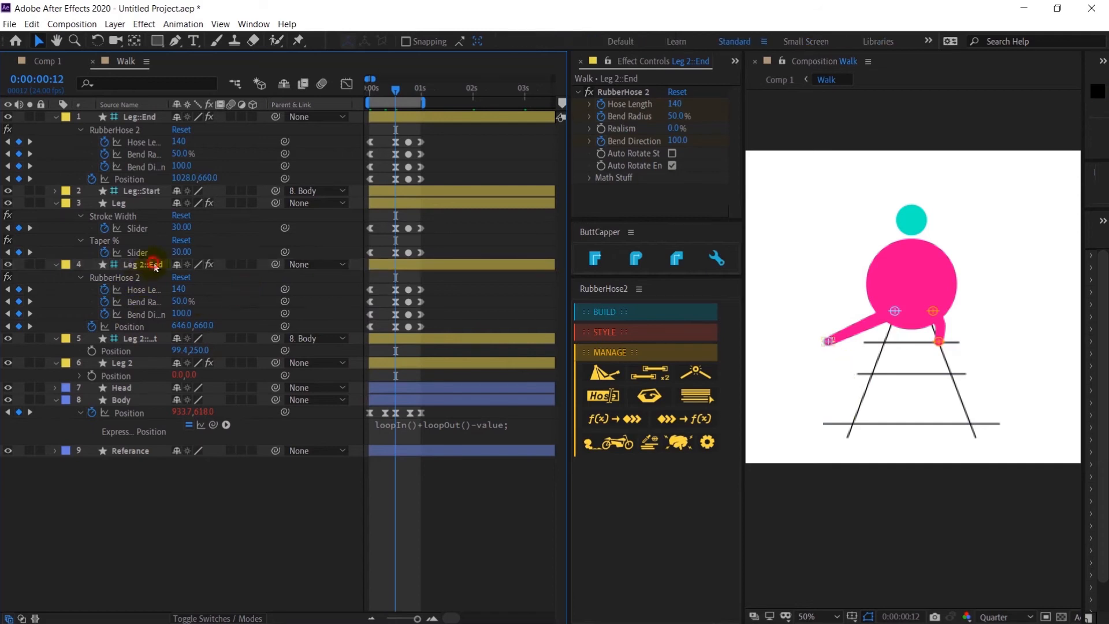
pyautogui.click(154, 264)
pyautogui.scroll(1, 820, 376)
pyautogui.moveTo(824, 376); pyautogui.dragTo(968, 377)
pyautogui.moveTo(888, 335); pyautogui.dragTo(935, 322)
pyautogui.scroll(2, 908, 341)
pyautogui.scroll(-4, 901, 364)
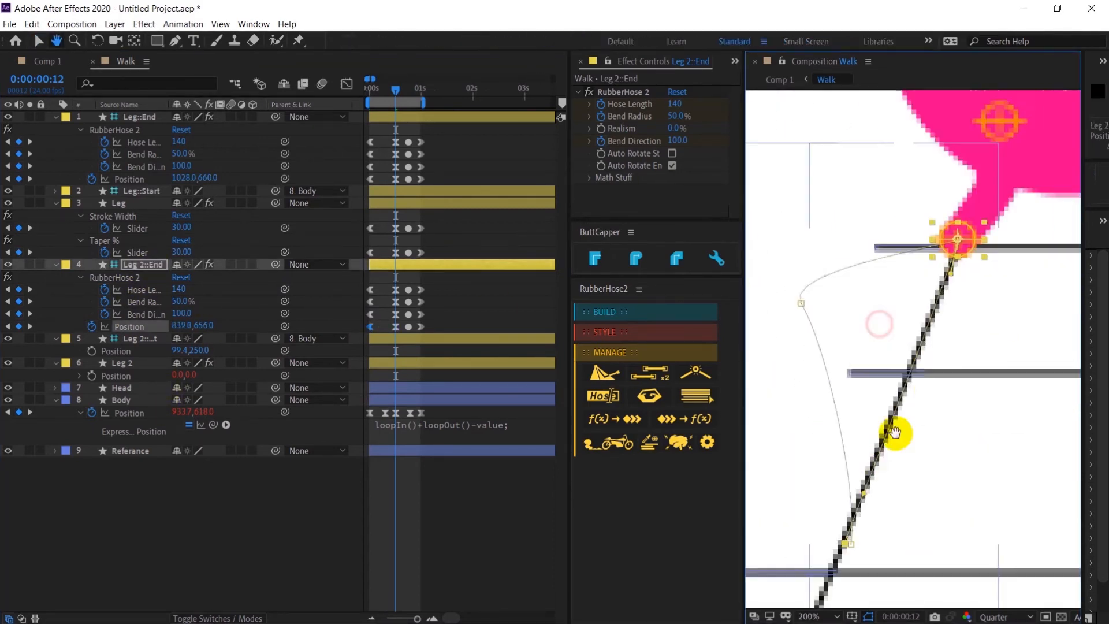
# Step: Adjust Leg 2::End's motion path points along the slanted guide, with the first-frame point at about 738, 921.5, and preview
pyautogui.scroll(2, 862, 350)
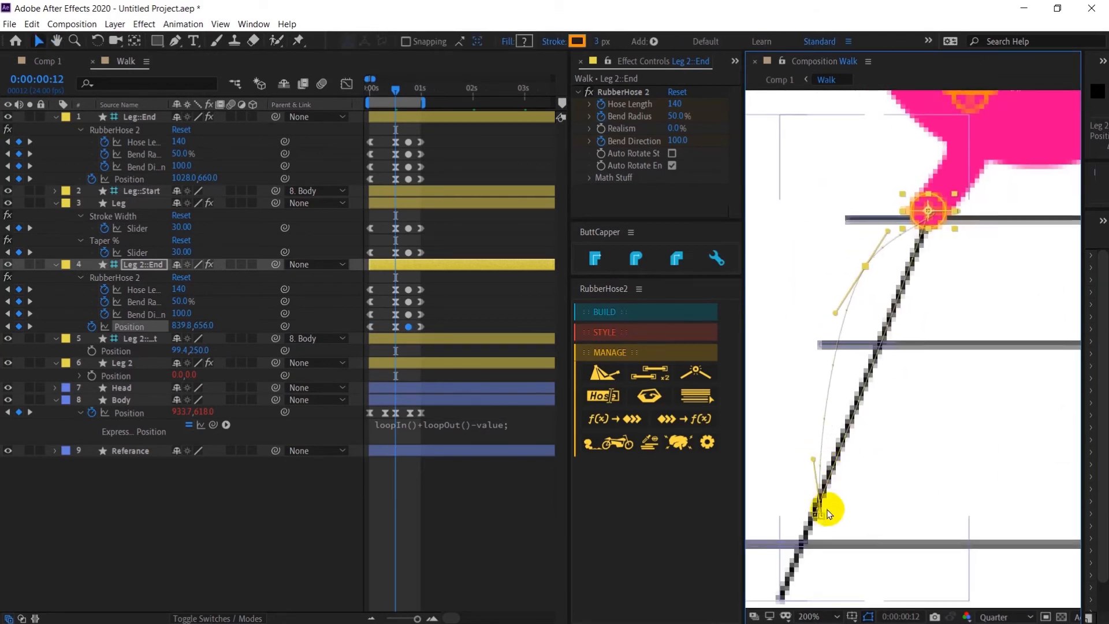
pyautogui.scroll(2, 840, 514)
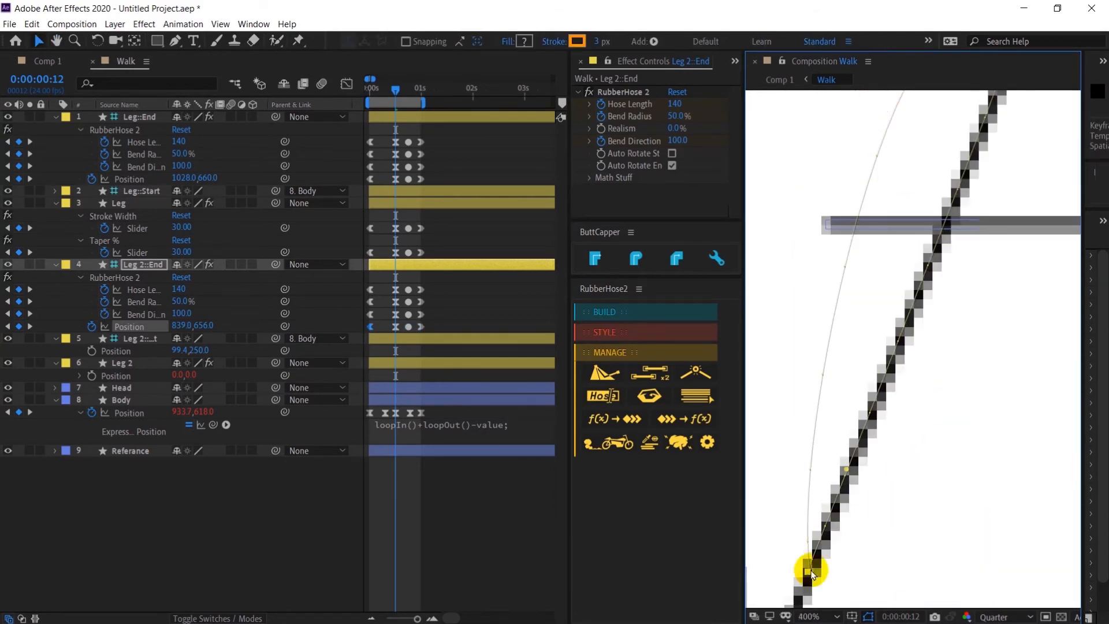
pyautogui.scroll(-2, 812, 571)
pyautogui.press('space')
pyautogui.press('space')
# Step: Remove the Bend Direction keyframes from Leg 2::End, keep the value at -100, and preview both legs
pyautogui.click(140, 338)
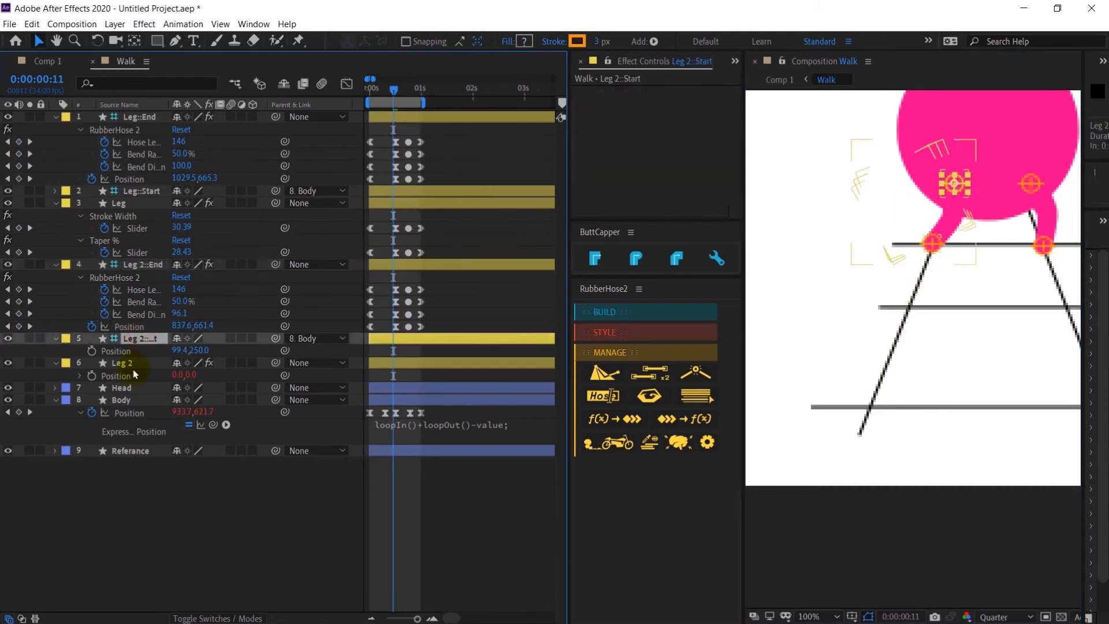
pyautogui.click(143, 264)
pyautogui.press('space')
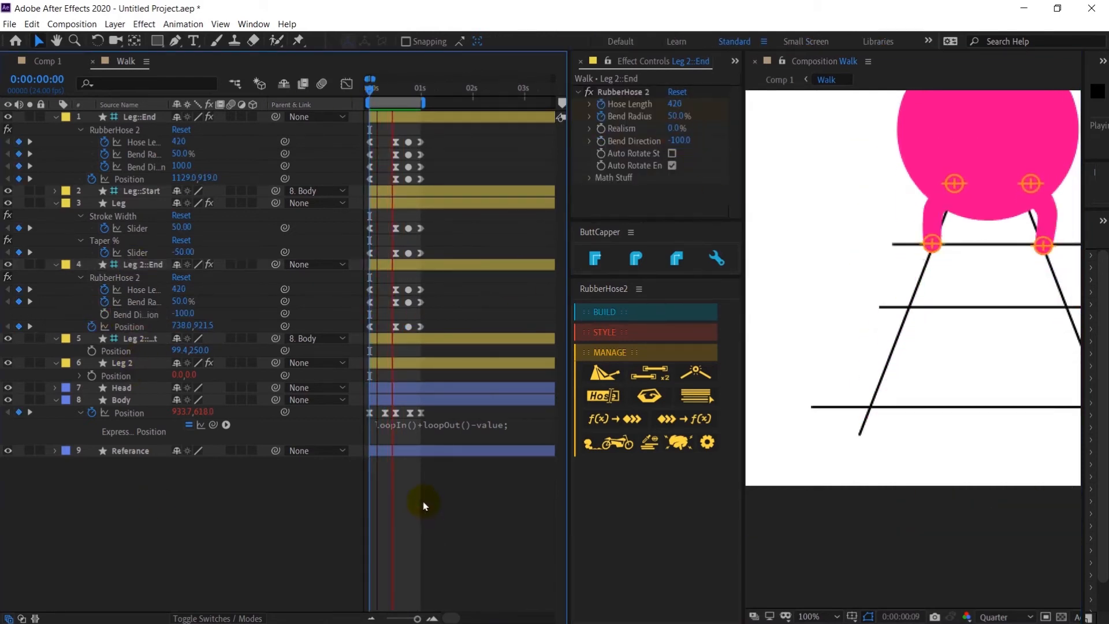
pyautogui.scroll(-2, 907, 397)
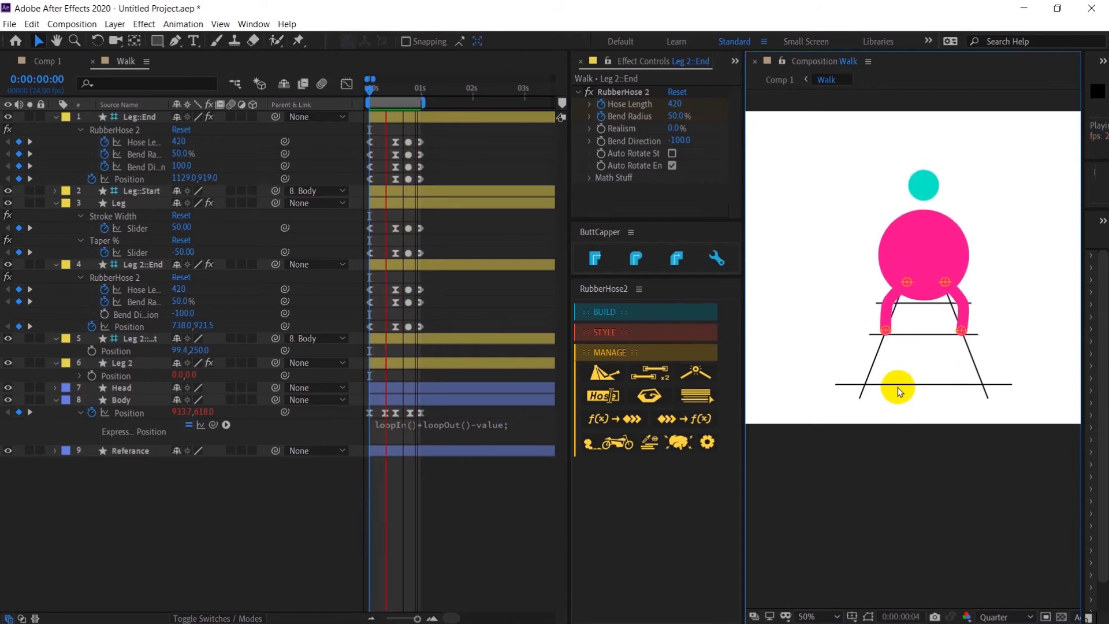
pyautogui.click(390, 92)
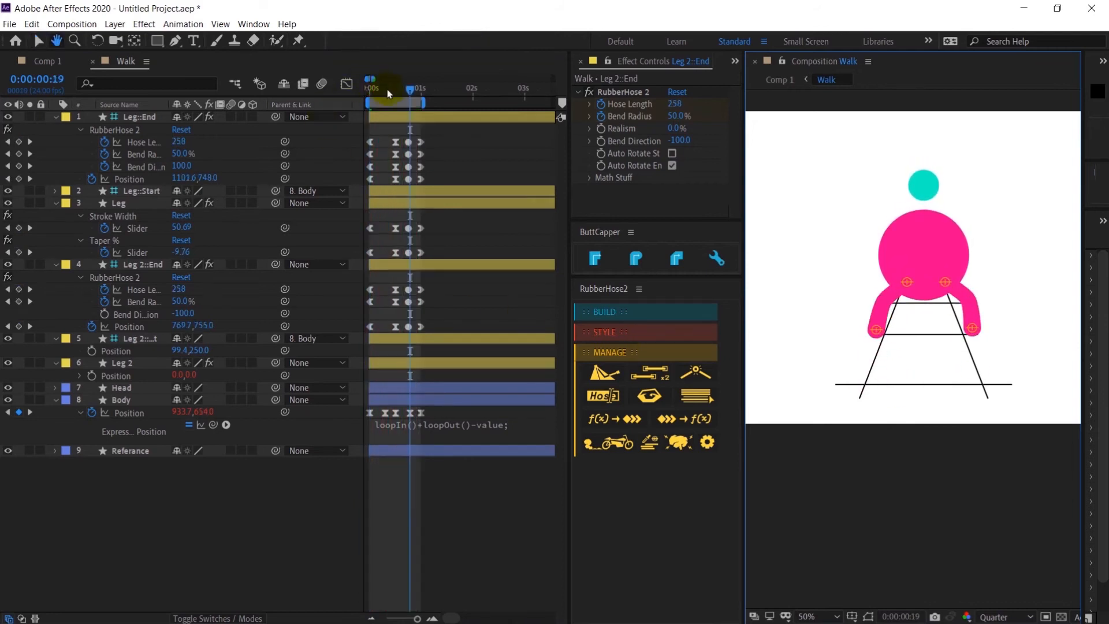
pyautogui.click(372, 92)
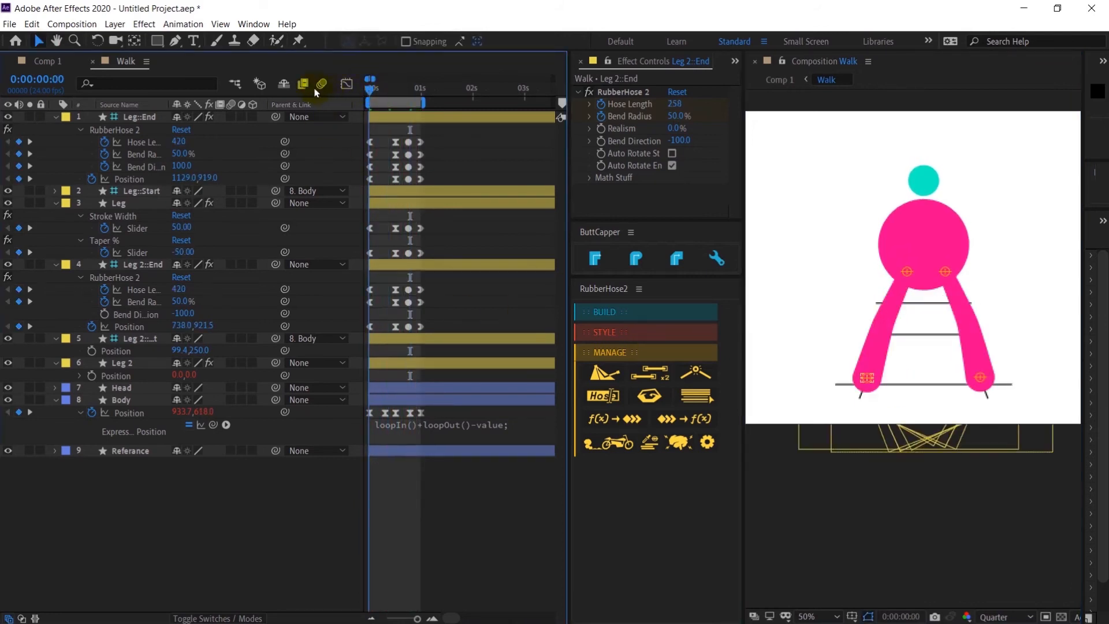
# Step: Copy Body's loopIn()+loopOut()-value; expression and apply it to Leg 2::End's Position, Bend Radius and Hose Length
pyautogui.click(467, 427)
pyautogui.hotkey('ctrl', 'c')
pyautogui.click(399, 397)
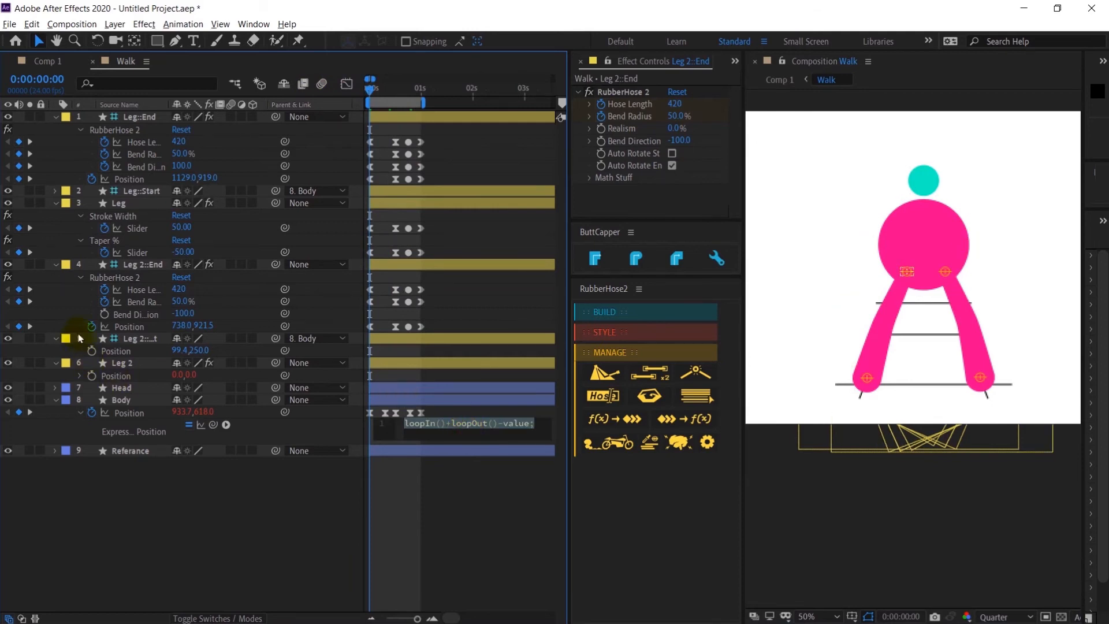
pyautogui.click(89, 328)
pyautogui.hotkey('ctrl', 'v')
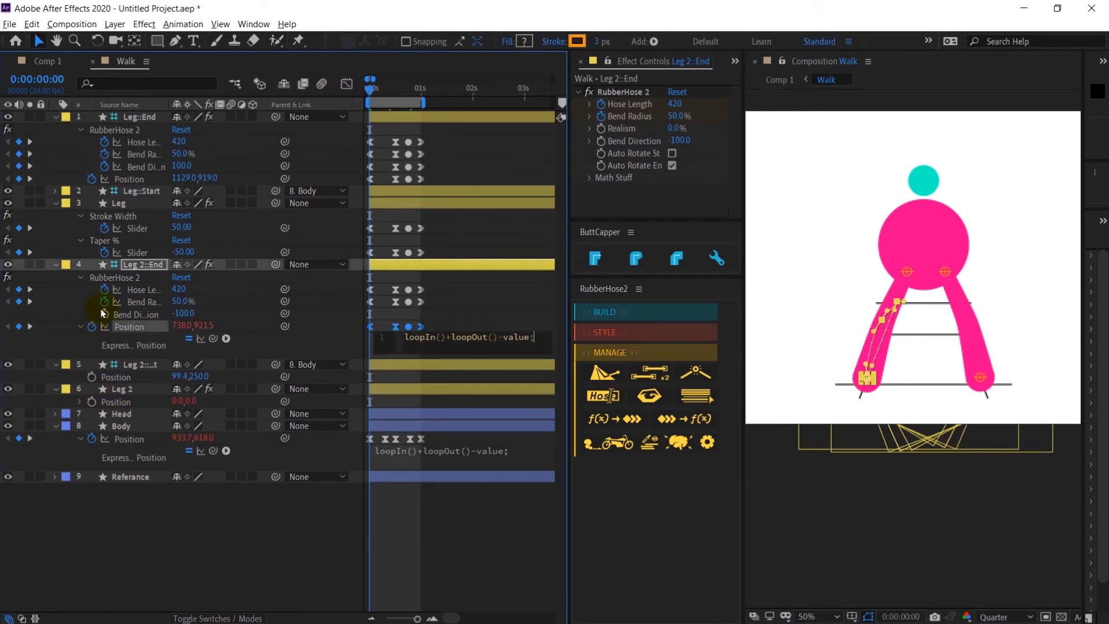
pyautogui.click(104, 301)
pyautogui.hotkey('ctrl', 'v')
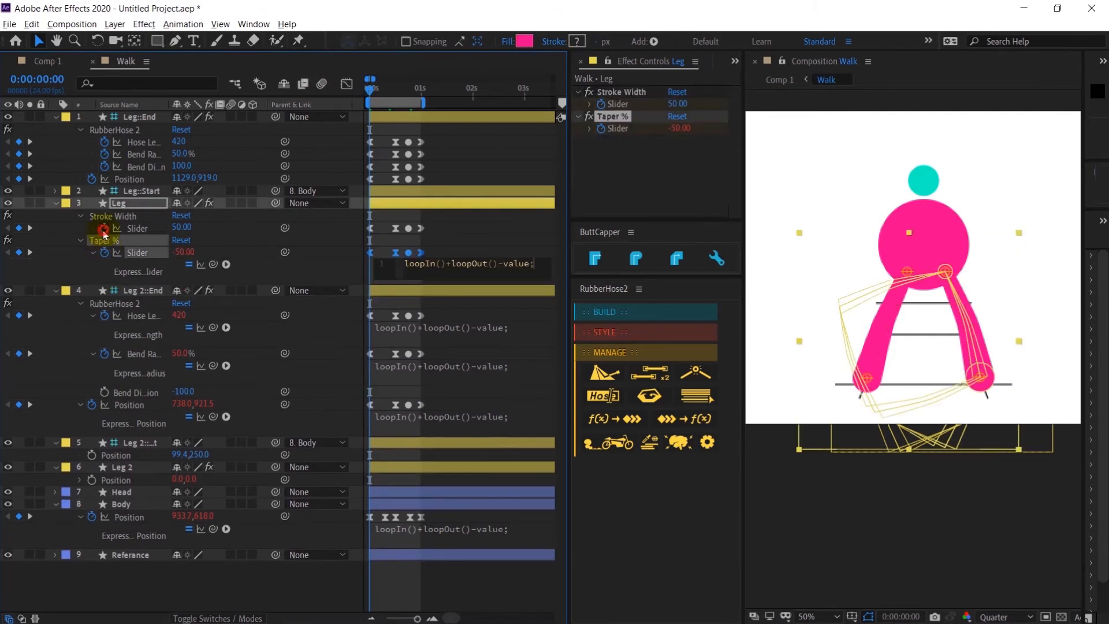
# Step: Apply the same loop expression to Leg's Stroke Width and Leg::End's keyframed properties, then collapse the views to keyframes only
pyautogui.click(103, 166)
pyautogui.hotkey('ctrl', 'v')
pyautogui.press('u')
pyautogui.press('u')
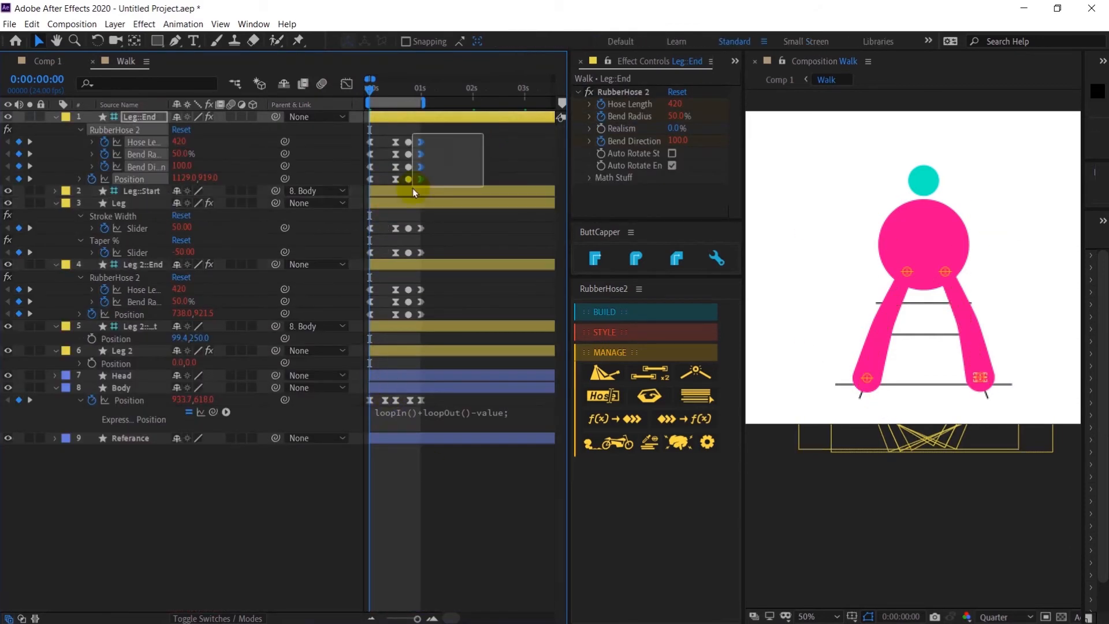
# Step: Shift the three Leg 2 layers so their keyframes start at 0:00:00:12, then preview the alternating legs
pyautogui.click(405, 269)
pyautogui.press(';')
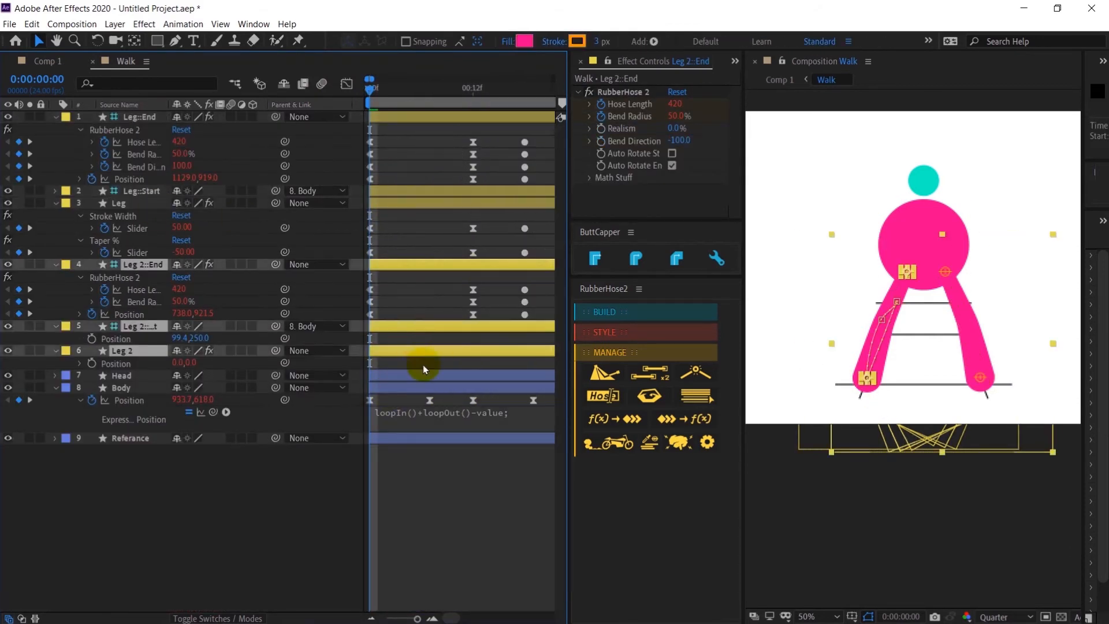
pyautogui.click(474, 90)
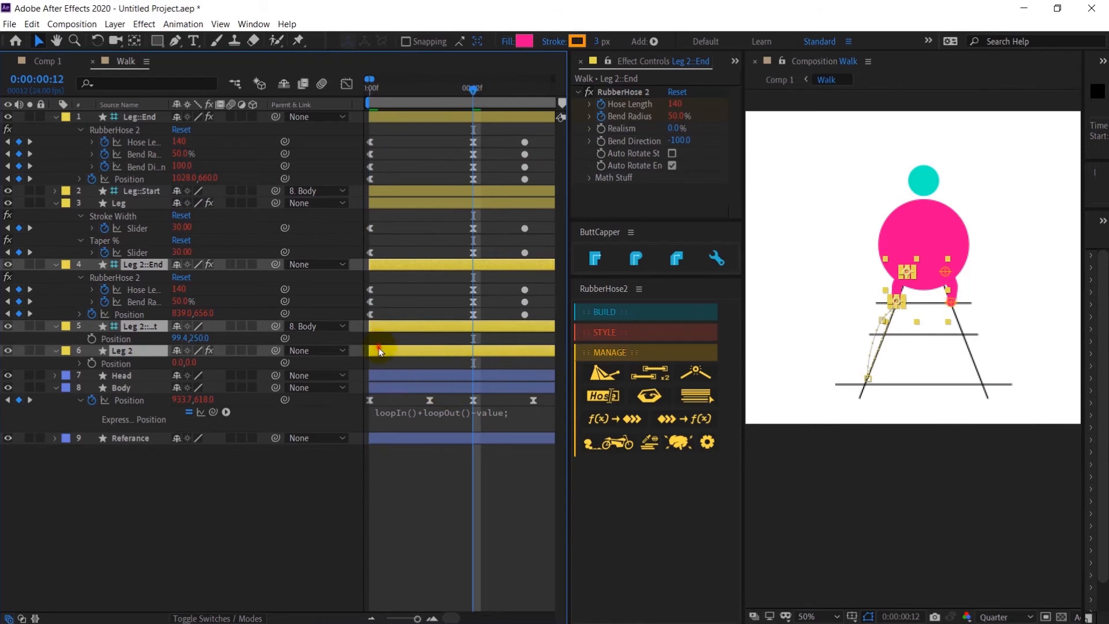
pyautogui.moveTo(379, 347); pyautogui.dragTo(483, 347)
pyautogui.click(468, 514)
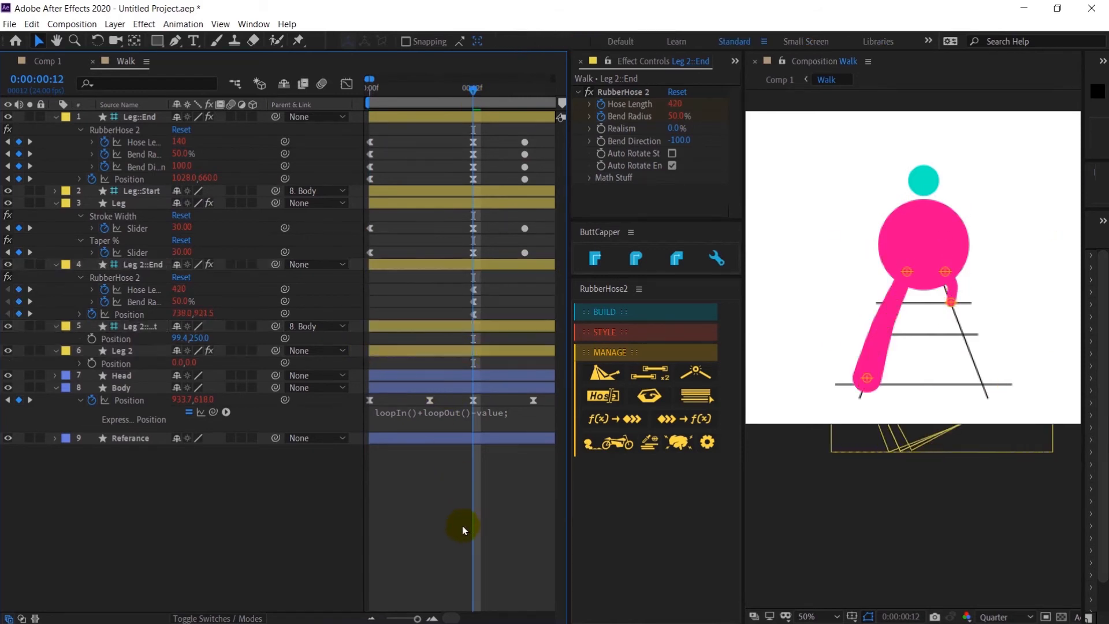
pyautogui.press('-')
pyautogui.press('space')
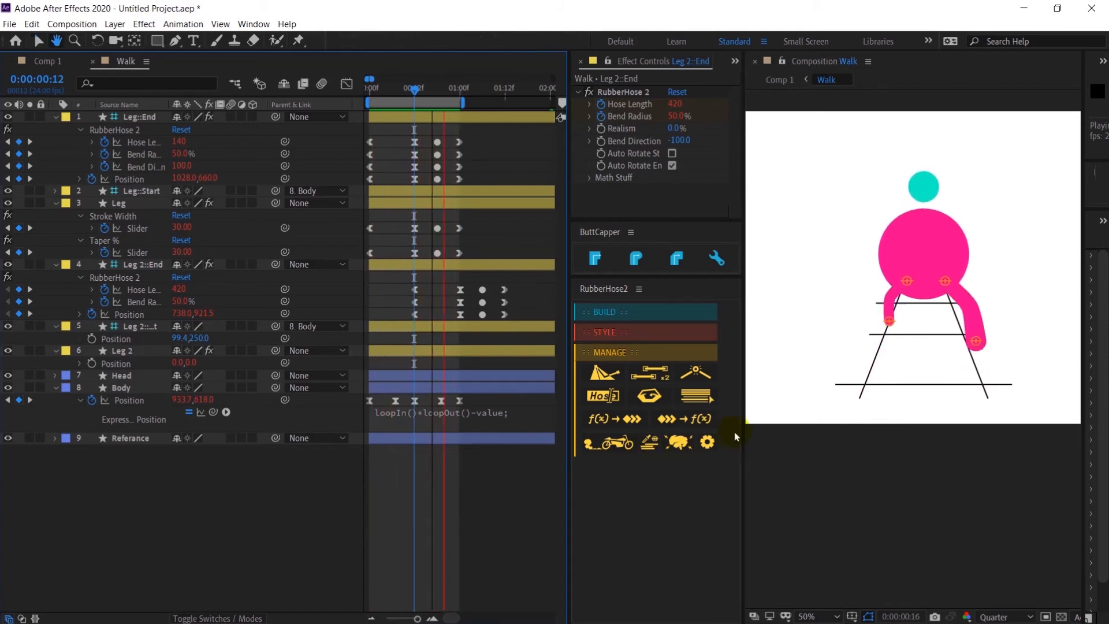
pyautogui.press('space')
pyautogui.click(923, 345)
pyautogui.click(327, 515)
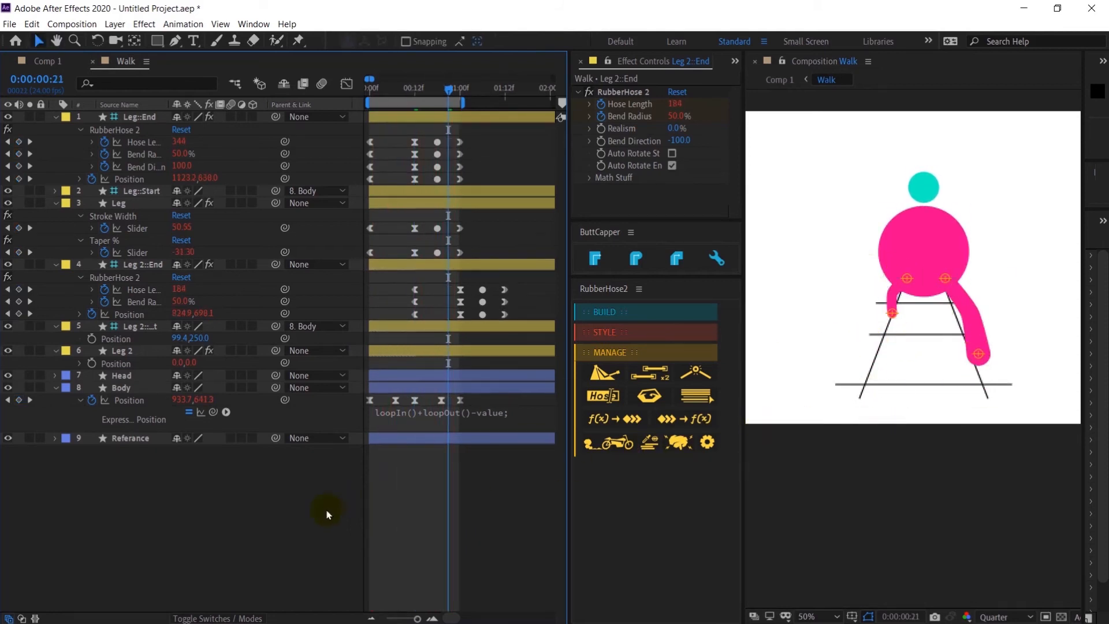
# Step: Collapse Leg 2::Start's properties and reveal Leg 2's Stroke Width and Taper % keyframes
pyautogui.click(140, 327)
pyautogui.press('u')
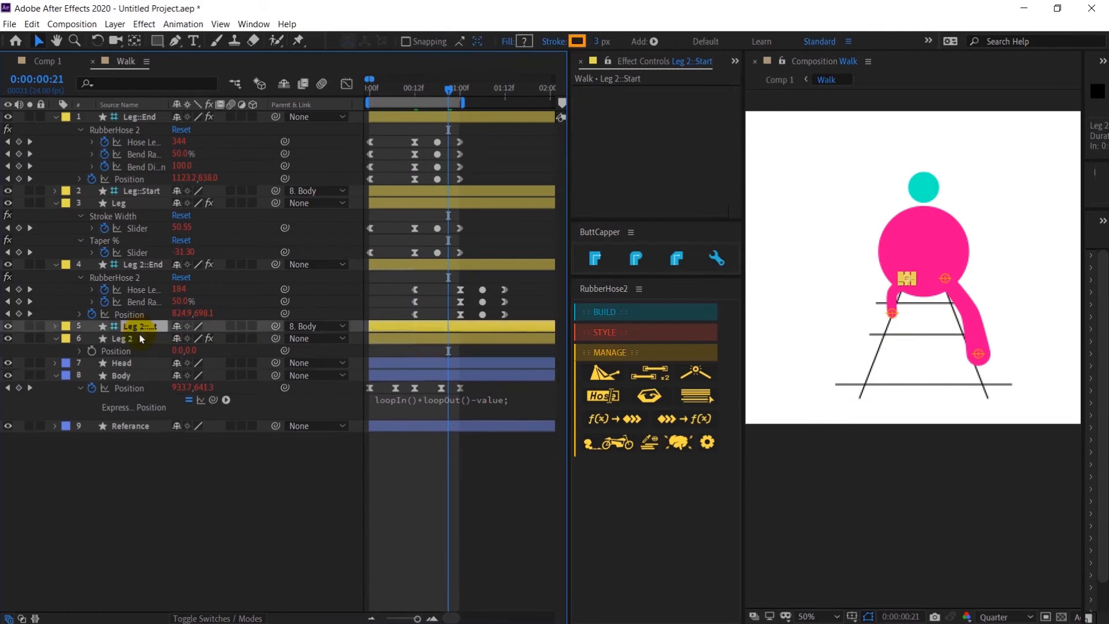
pyautogui.click(138, 339)
pyautogui.press('u')
# Step: Step through the keyframes and play the walk to examine Leg 2's stroke width and taper over the cycle
pyautogui.press('j')
pyautogui.press('j')
pyautogui.press('j')
pyautogui.press('k')
pyautogui.press('k')
pyautogui.press('k')
pyautogui.press('k')
pyautogui.press('space')
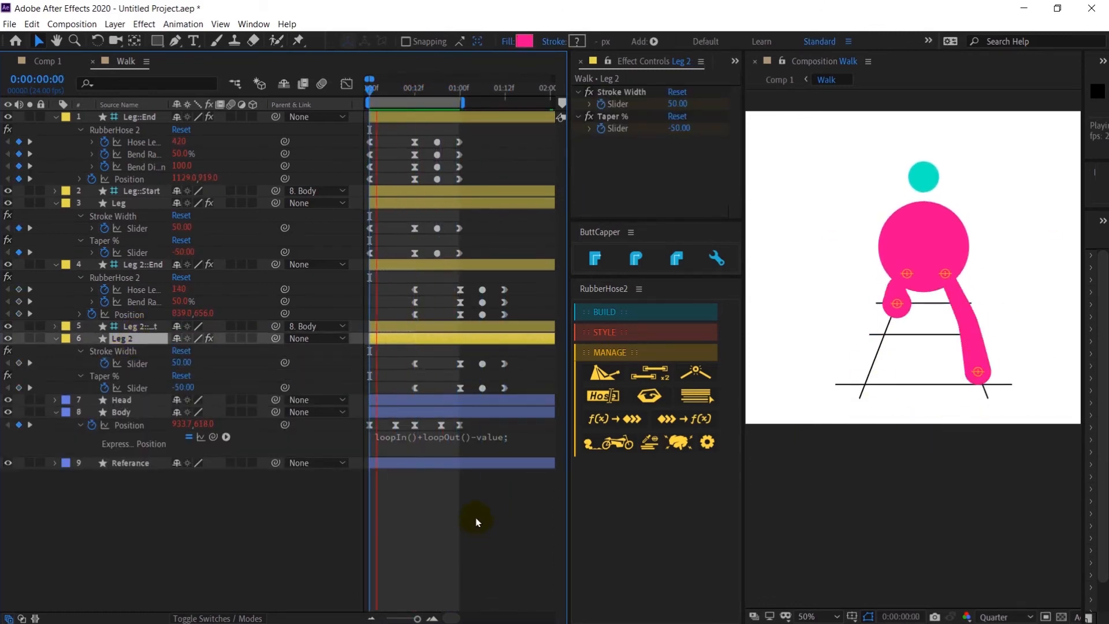
pyautogui.press('space')
pyautogui.click(147, 340)
pyautogui.press('k')
pyautogui.press('k')
pyautogui.press('k')
pyautogui.press('k')
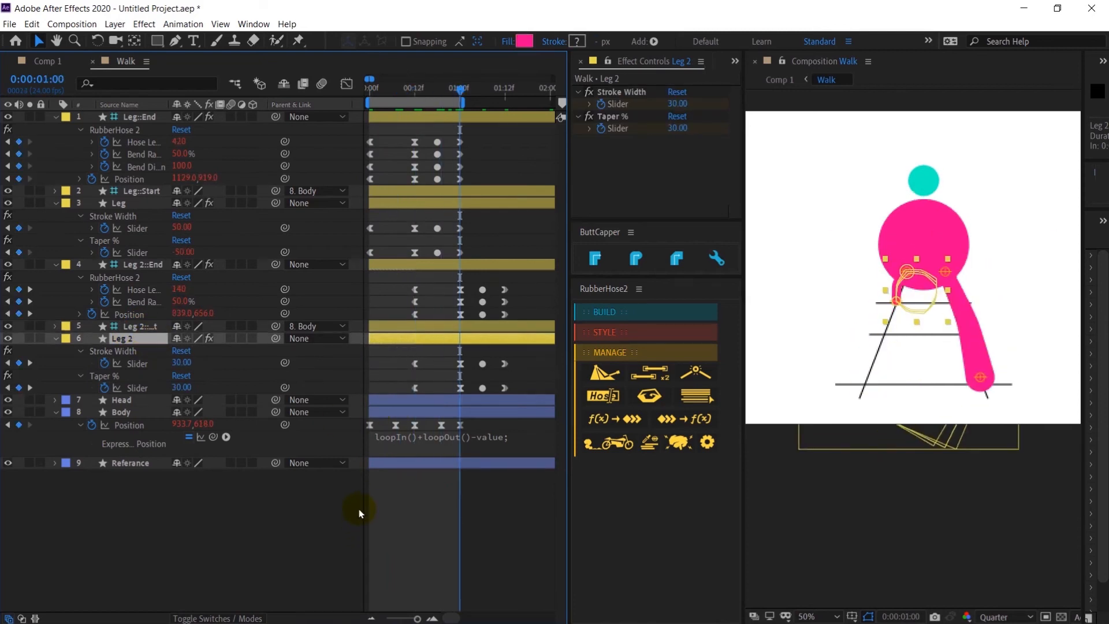
# Step: Apply Body's loopIn()+loopOut()-value; expression to Leg 2's Taper % and Stroke Width sliders, then preview the walk
pyautogui.click(403, 440)
pyautogui.hotkey('ctrl', 'c')
pyautogui.keyDown('alt'); pyautogui.click(105, 388); pyautogui.keyUp('alt')
pyautogui.hotkey('ctrl', 'v')
pyautogui.keyDown('alt'); pyautogui.click(104, 363); pyautogui.keyUp('alt')
pyautogui.hotkey('ctrl', 'v')
pyautogui.press('Home')
pyautogui.press('space')
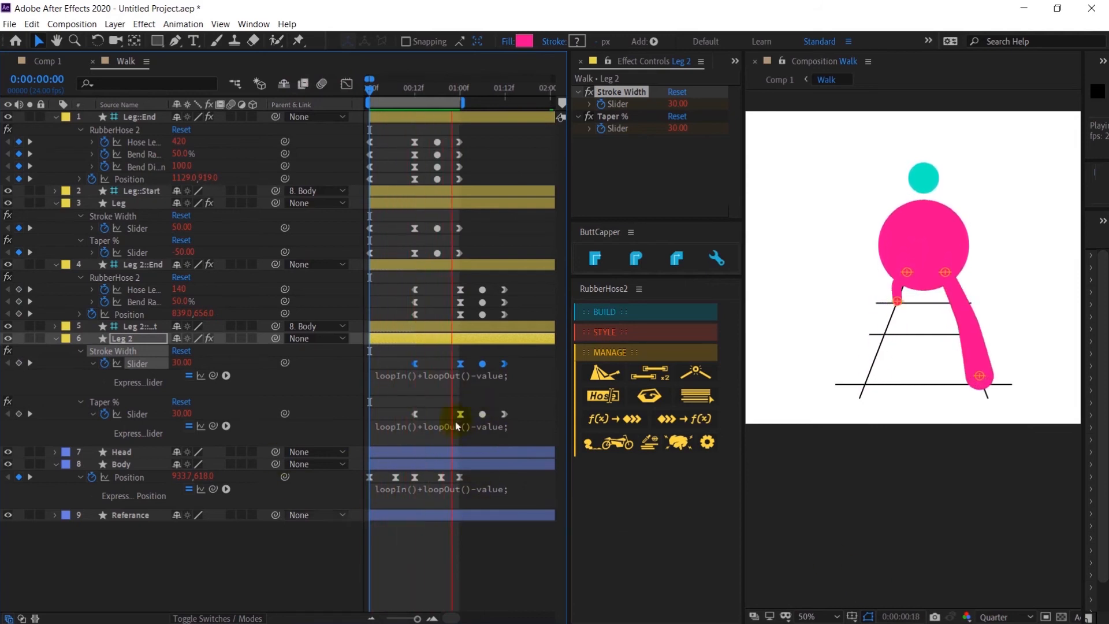
pyautogui.click(145, 338)
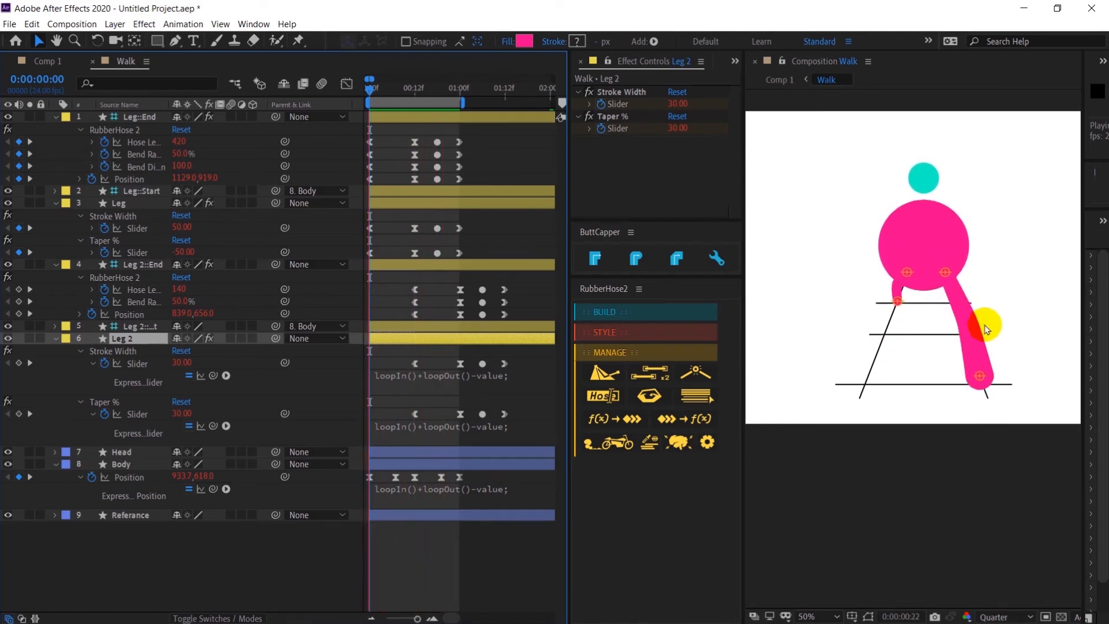
pyautogui.press('space')
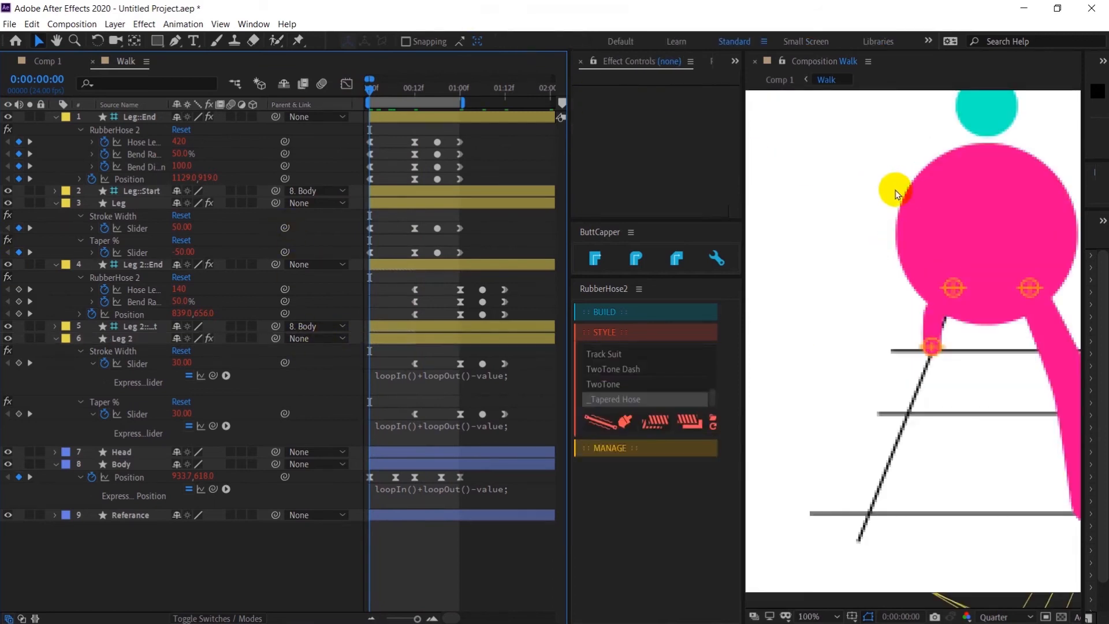
# Step: Build a new RubberHose limb named hand with Start/End controllers and the _Tapered Hose style
pyautogui.moveTo(891, 186); pyautogui.dragTo(860, 196)
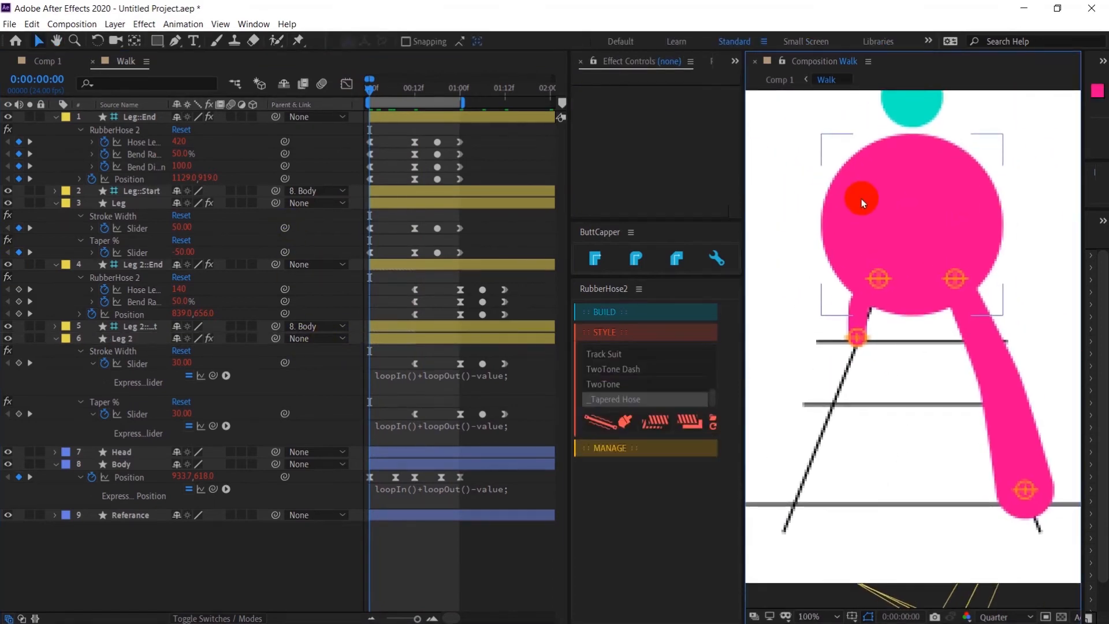
pyautogui.scroll(-2, 862, 203)
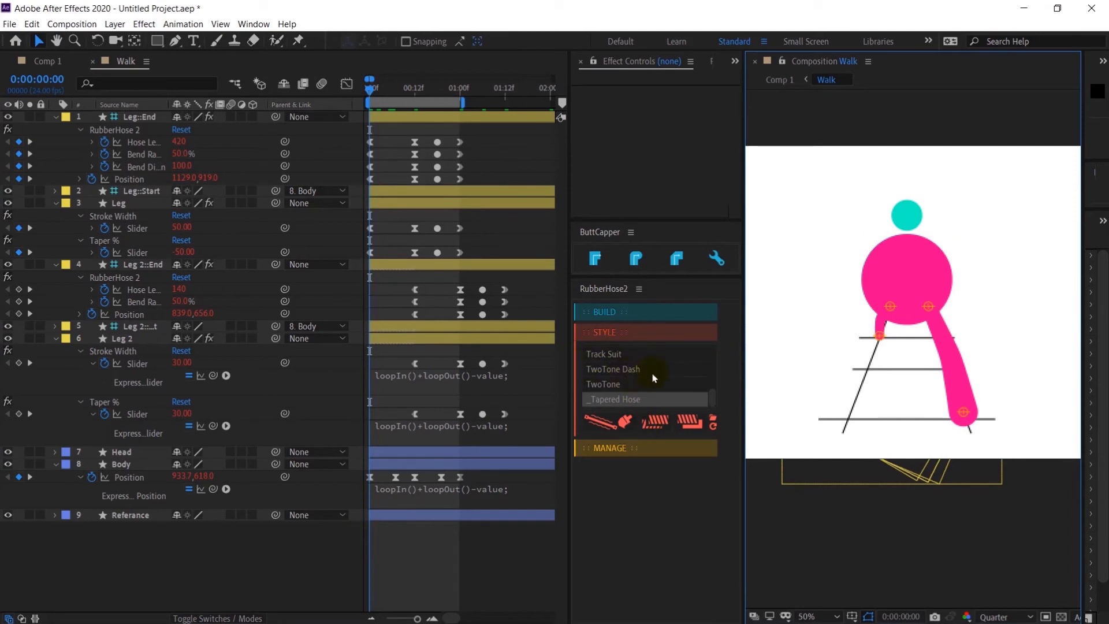
pyautogui.click(621, 312)
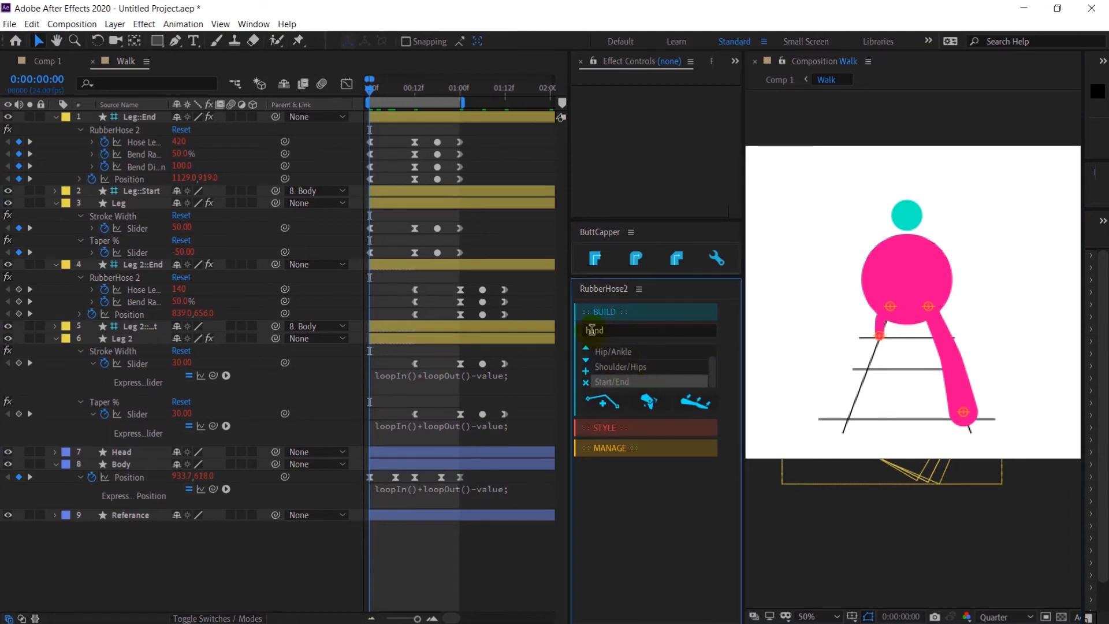
pyautogui.click(642, 378)
pyautogui.click(576, 41)
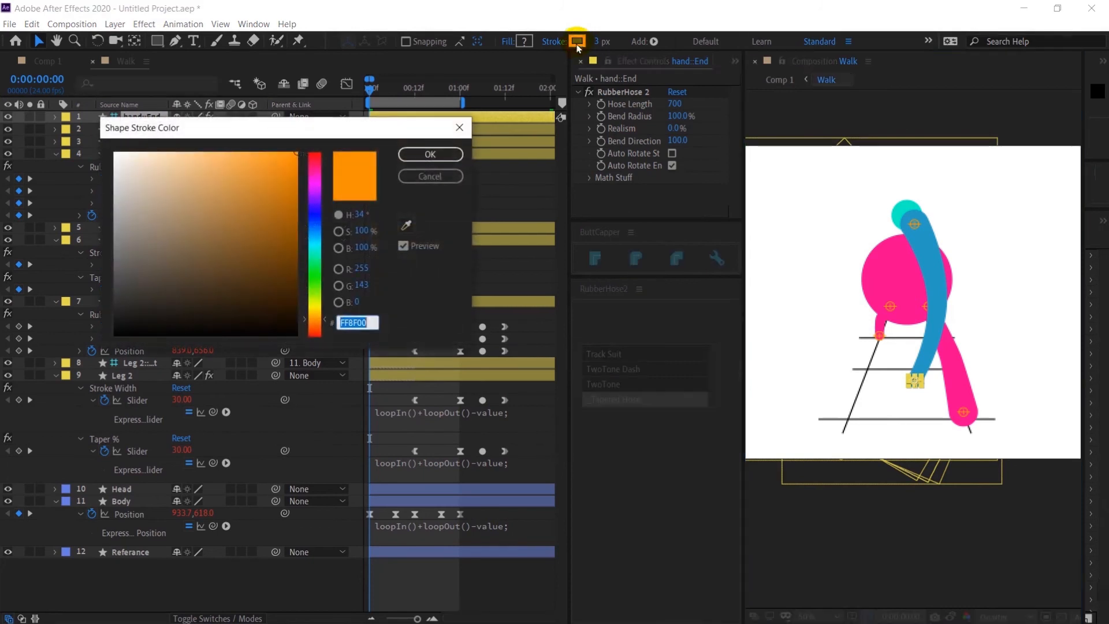
pyautogui.press('Escape')
# Step: Set the hand layer's fill colour to the turquoise #00F4C5
pyautogui.click(121, 141)
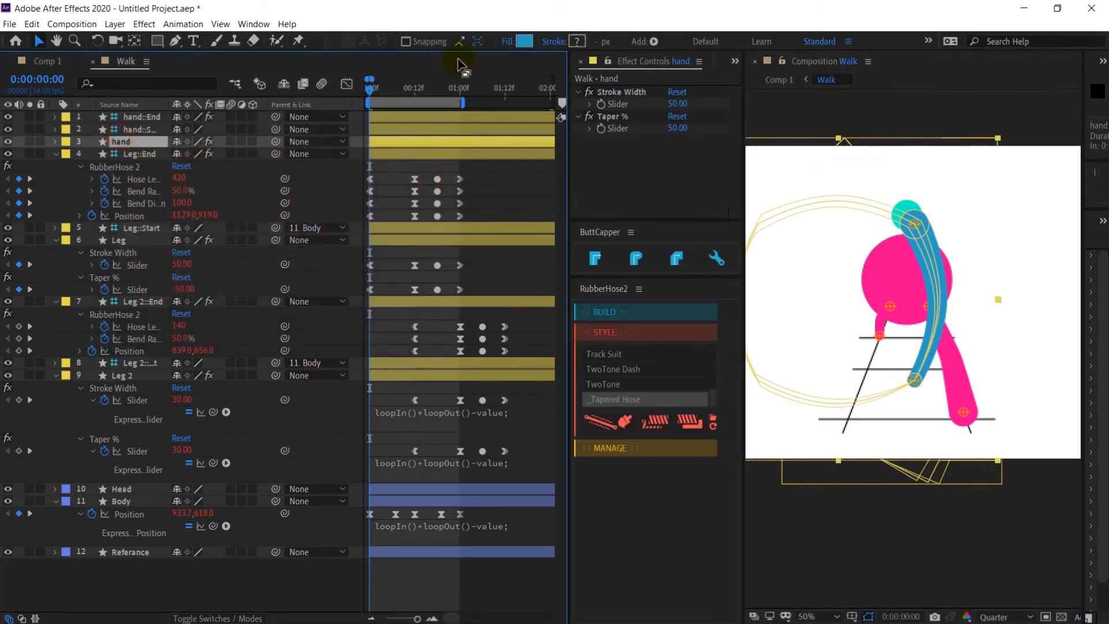
pyautogui.click(524, 41)
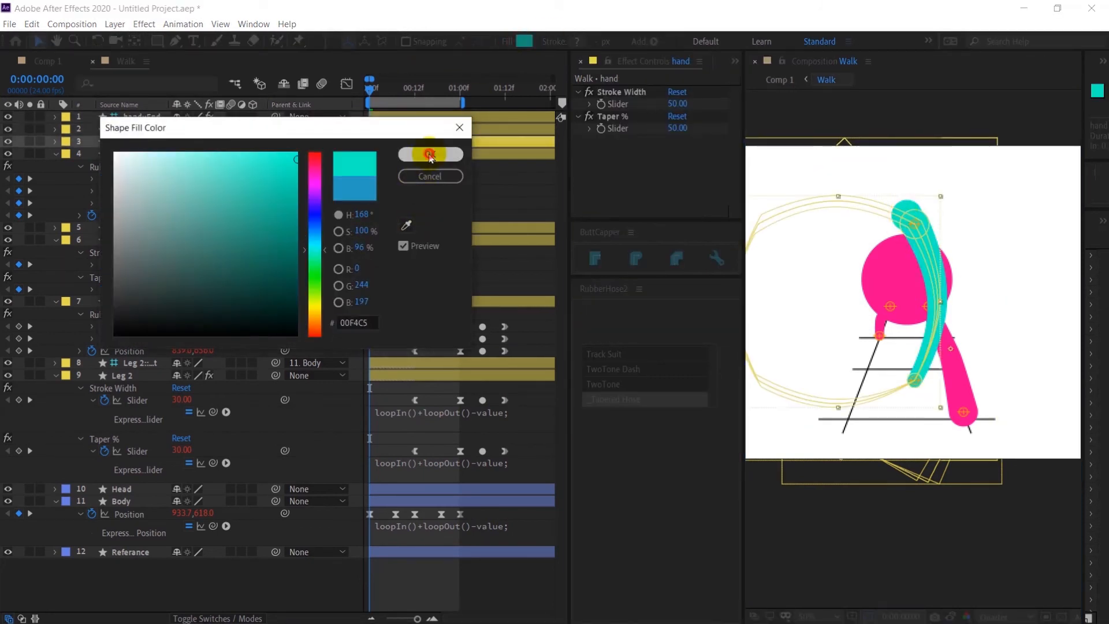
pyautogui.click(428, 152)
# Step: Set the hand layer's Taper % to 0
pyautogui.scroll(2, 982, 298)
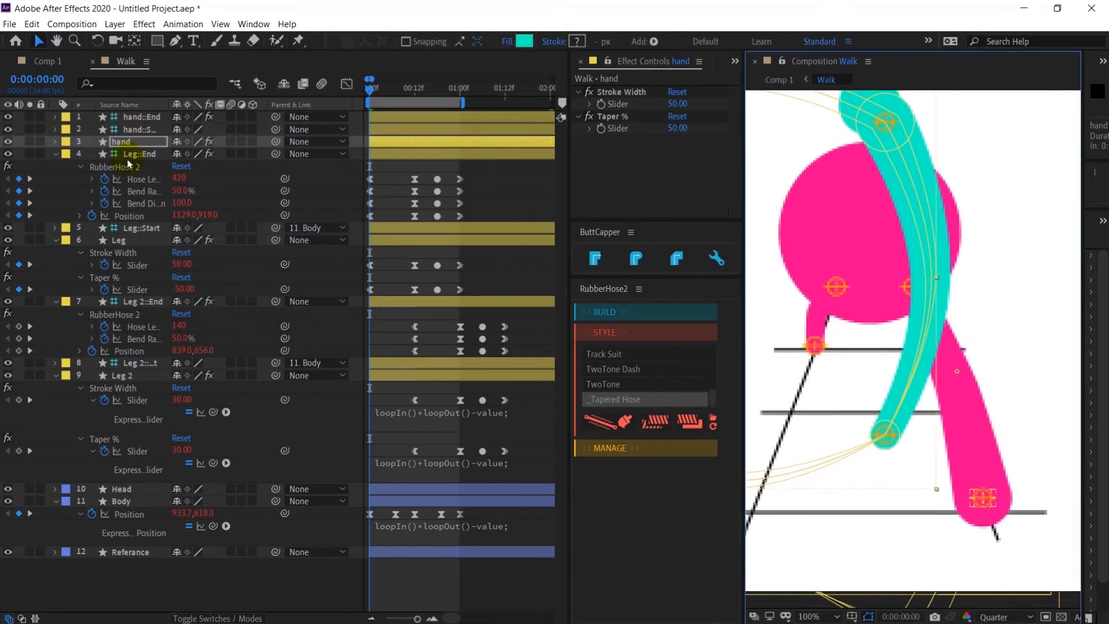
pyautogui.click(133, 142)
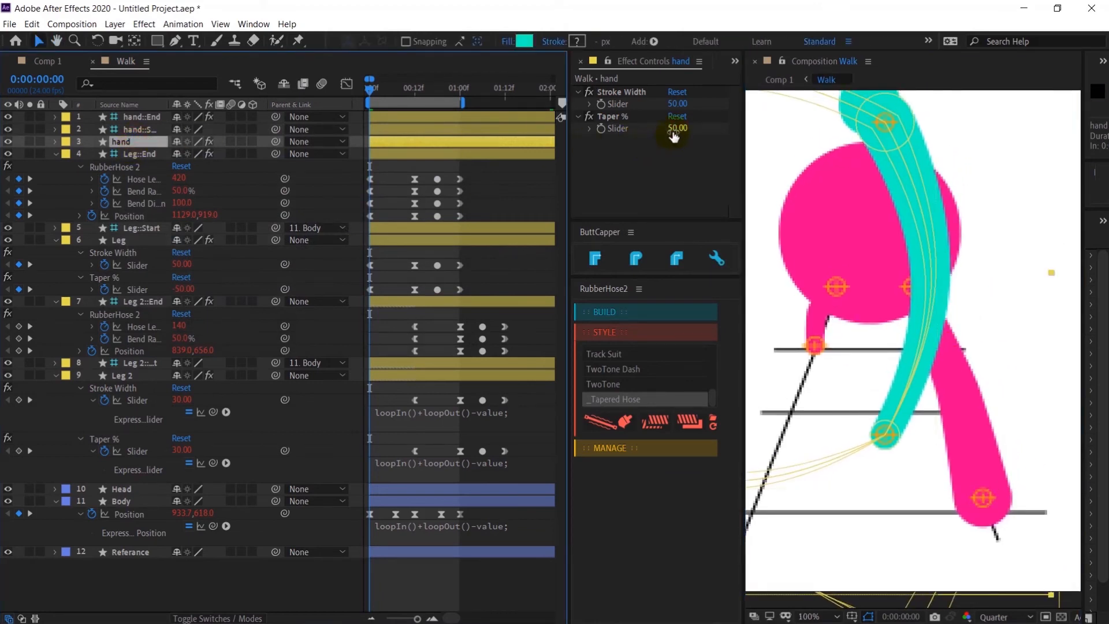
pyautogui.click(678, 129)
pyautogui.press('Return')
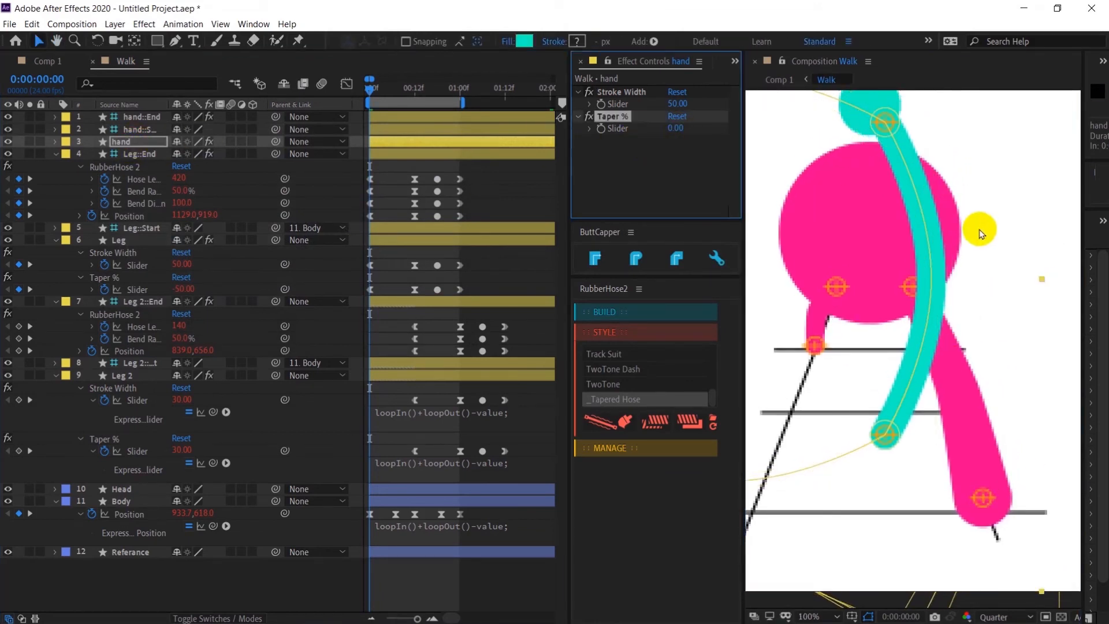
# Step: Pose the hand with hand::Start near the Body's upper-left edge, hand::End at about 1012, 713, and Bend Direction at -100
pyautogui.click(890, 121)
pyautogui.moveTo(889, 121); pyautogui.dragTo(812, 172)
pyautogui.click(147, 118)
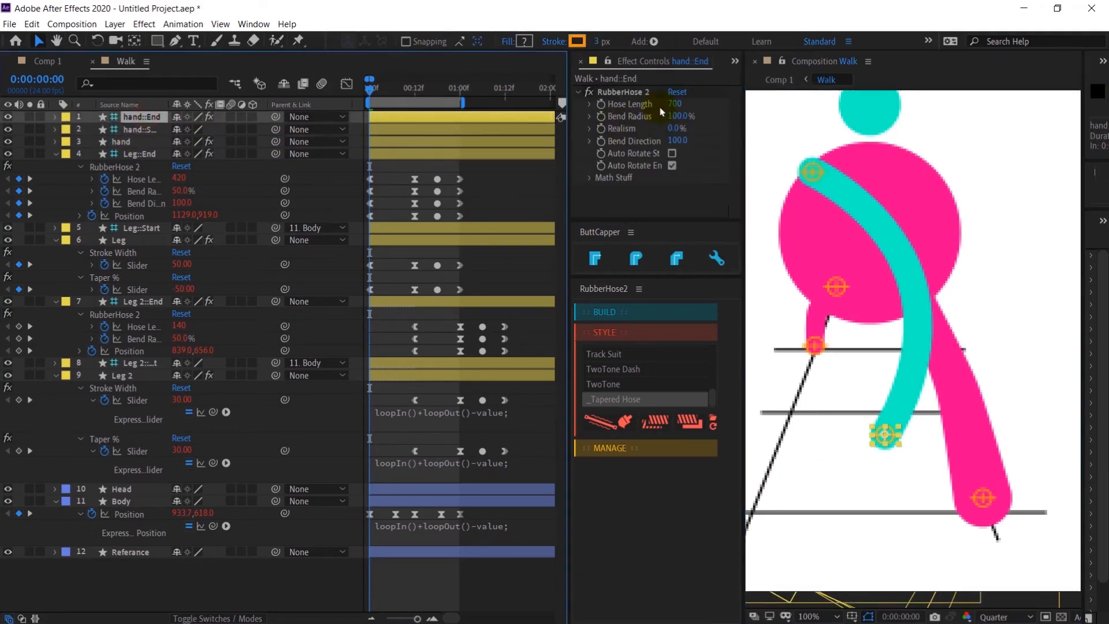
pyautogui.click(677, 140)
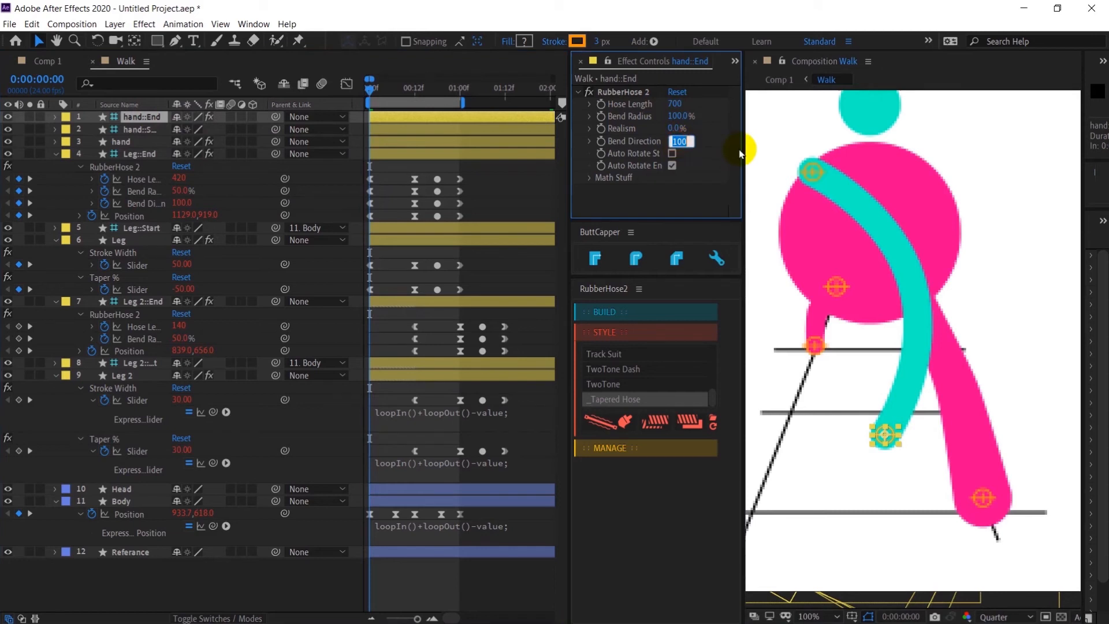
pyautogui.write('-100')
pyautogui.press('Return')
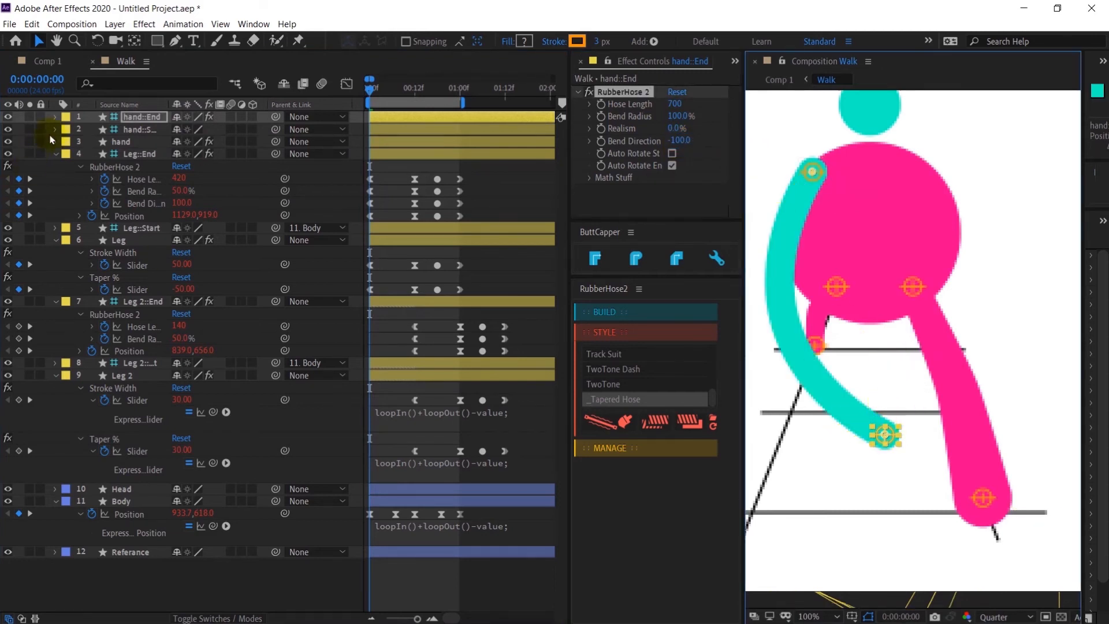
pyautogui.moveTo(883, 432); pyautogui.dragTo(910, 377)
pyautogui.click(133, 130)
# Step: Try a Taper % of 50 on the hand layer, then set it to -50
pyautogui.click(111, 145)
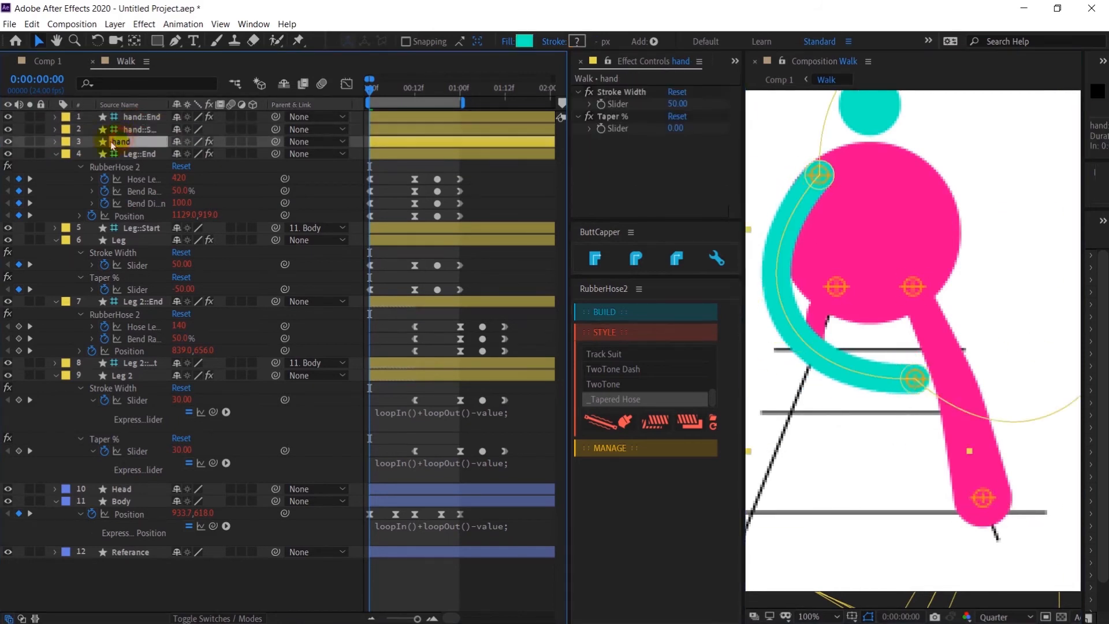
pyautogui.click(683, 127)
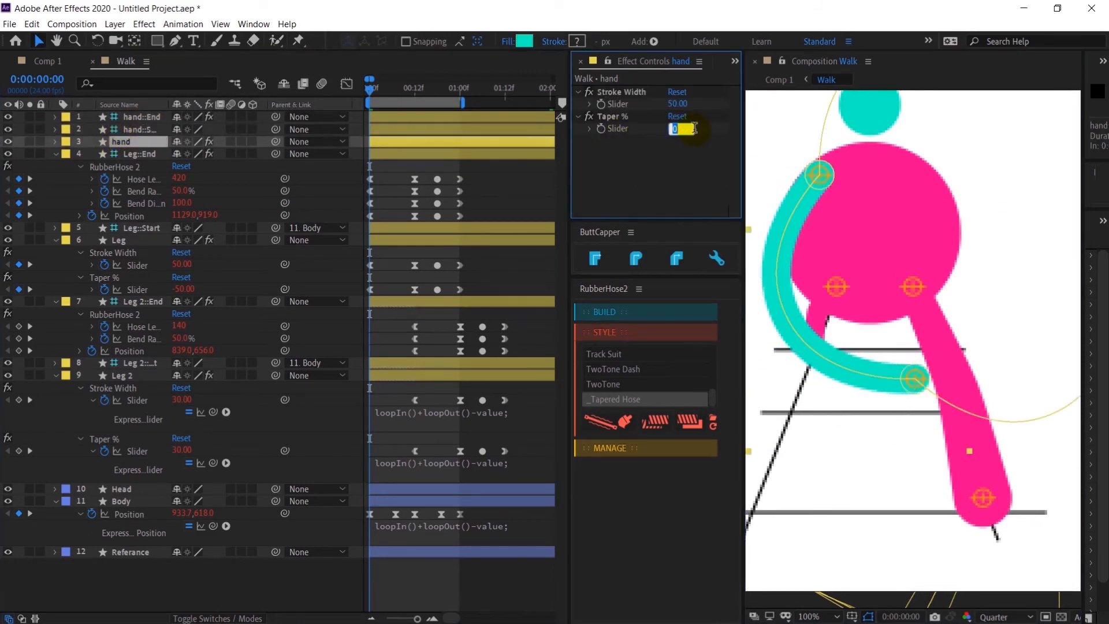
pyautogui.press('Return')
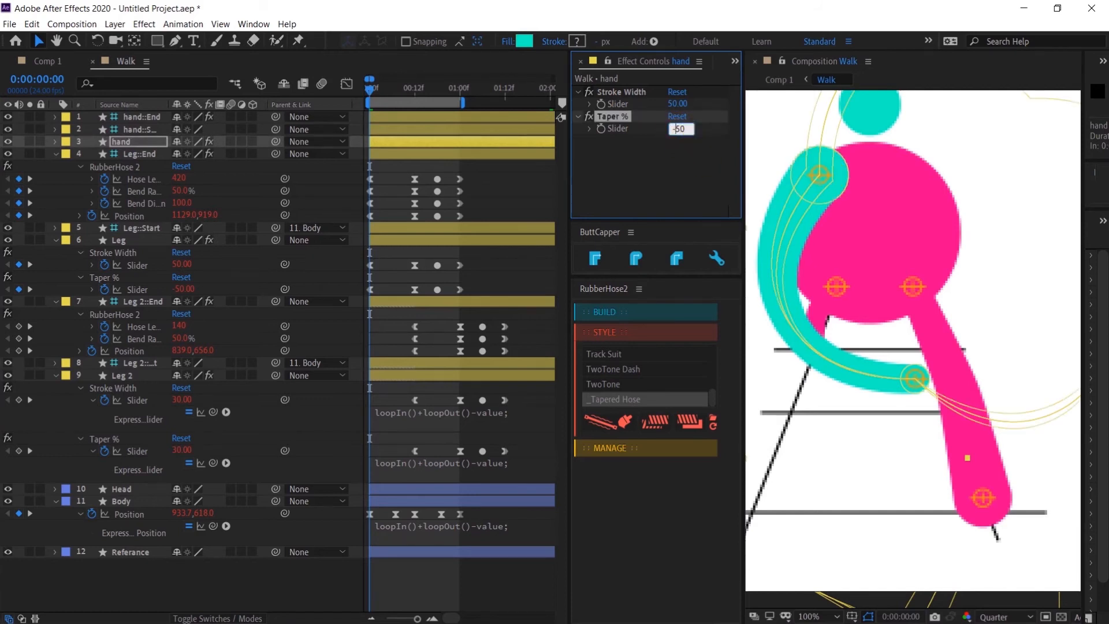
pyautogui.press('Return')
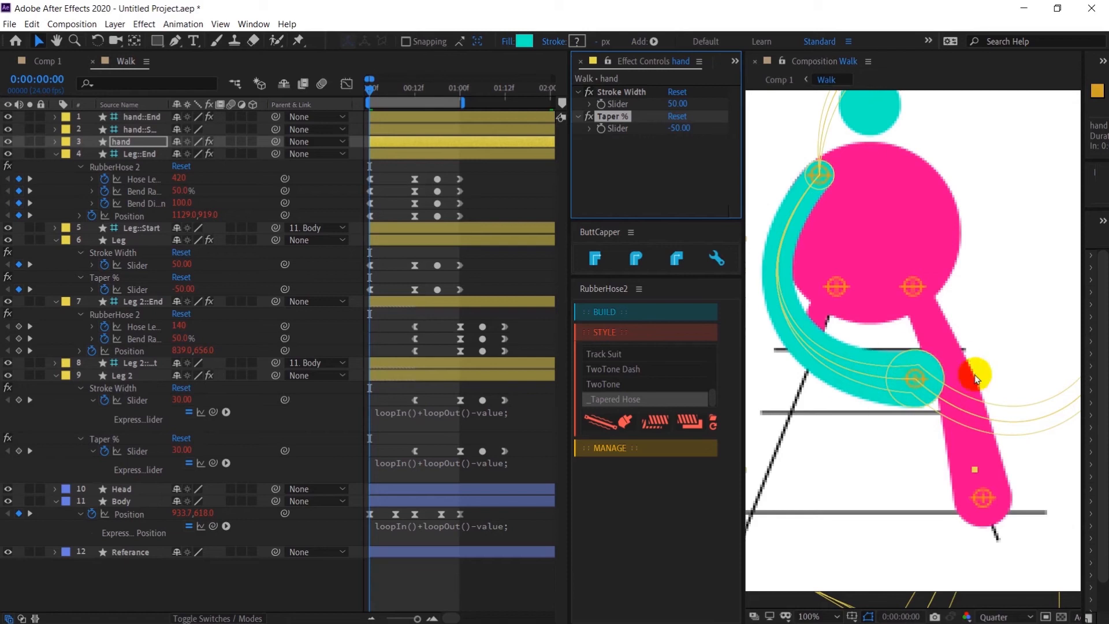
# Step: Set hand::End's Hose Length to 550 and Bend Radius to 50%
pyautogui.click(141, 117)
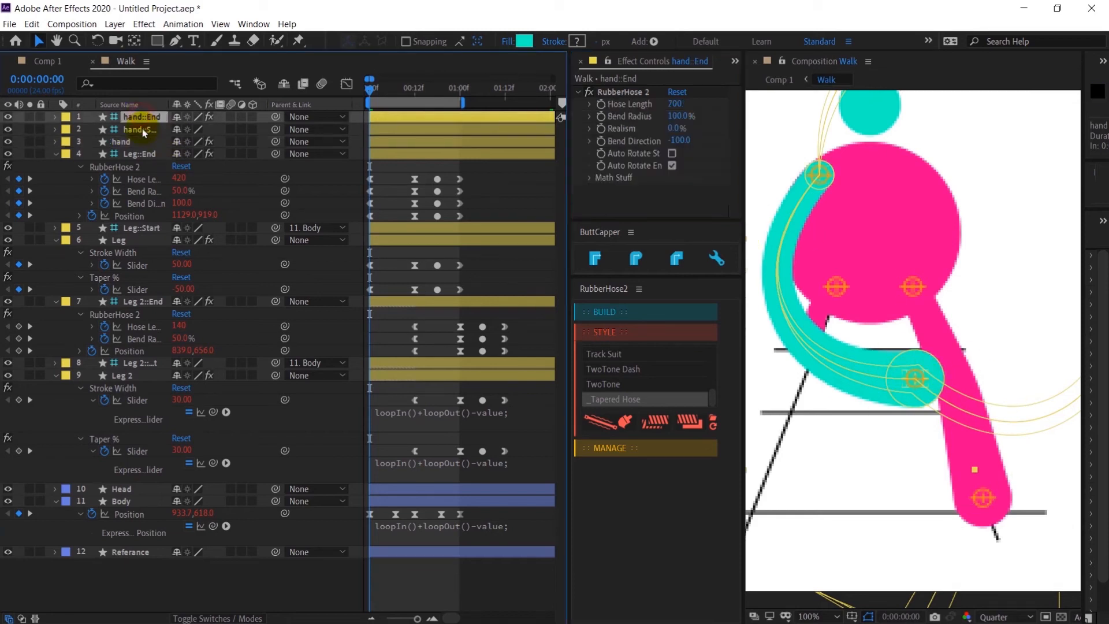
pyautogui.click(677, 107)
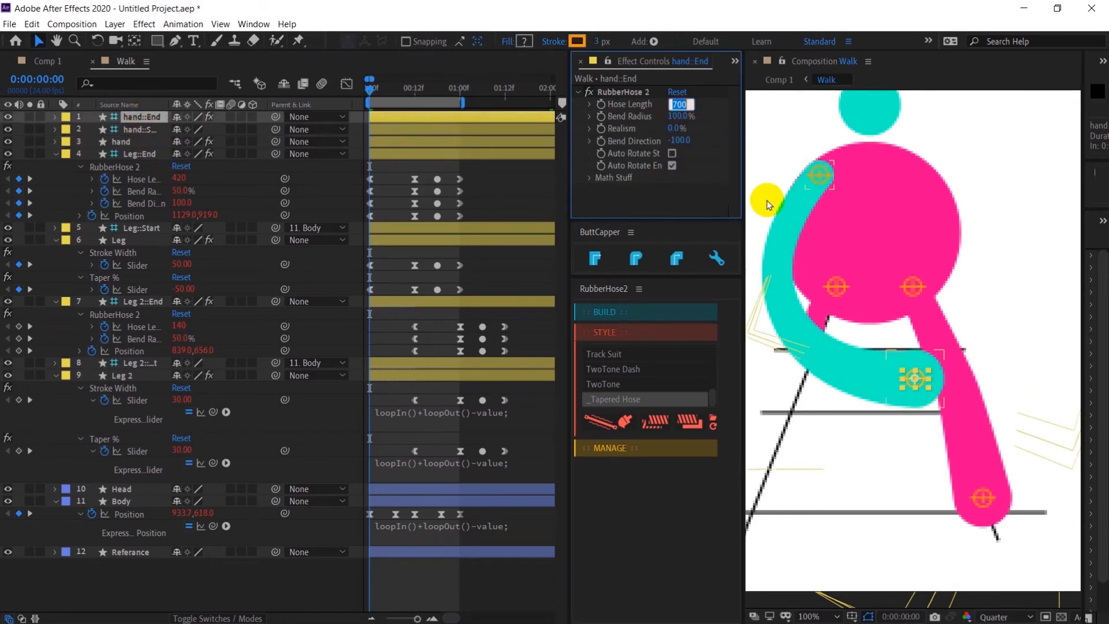
pyautogui.write('450')
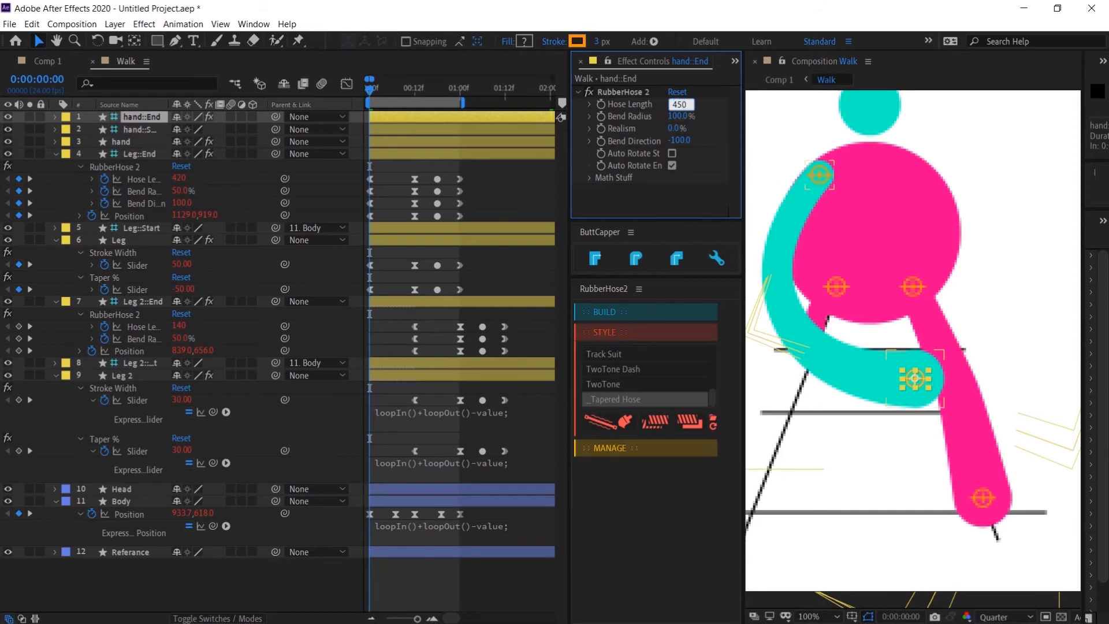
pyautogui.press('Return')
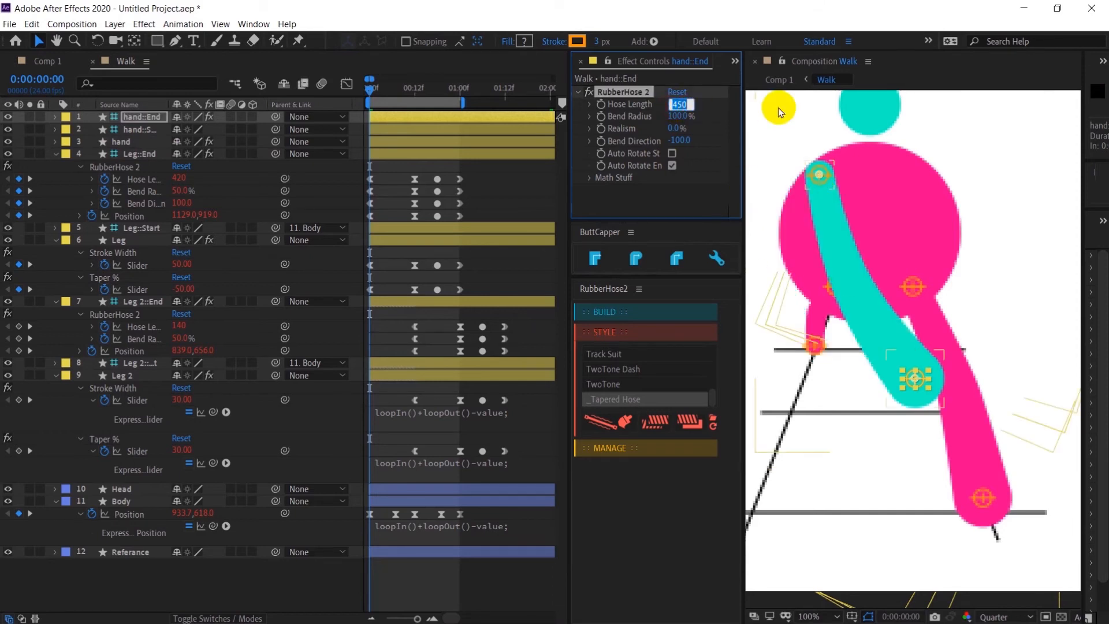
pyautogui.write('5')
pyautogui.press('Return')
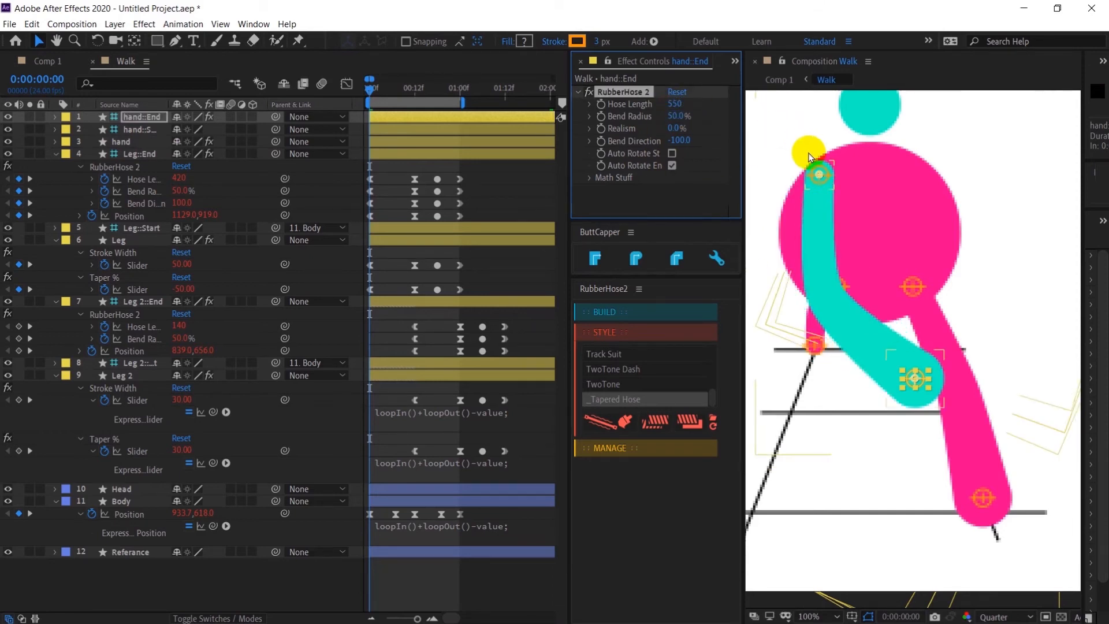
# Step: Move hand::Start slightly down along the Body's upper-left edge and parent it to Body
pyautogui.moveTo(819, 174); pyautogui.dragTo(803, 193)
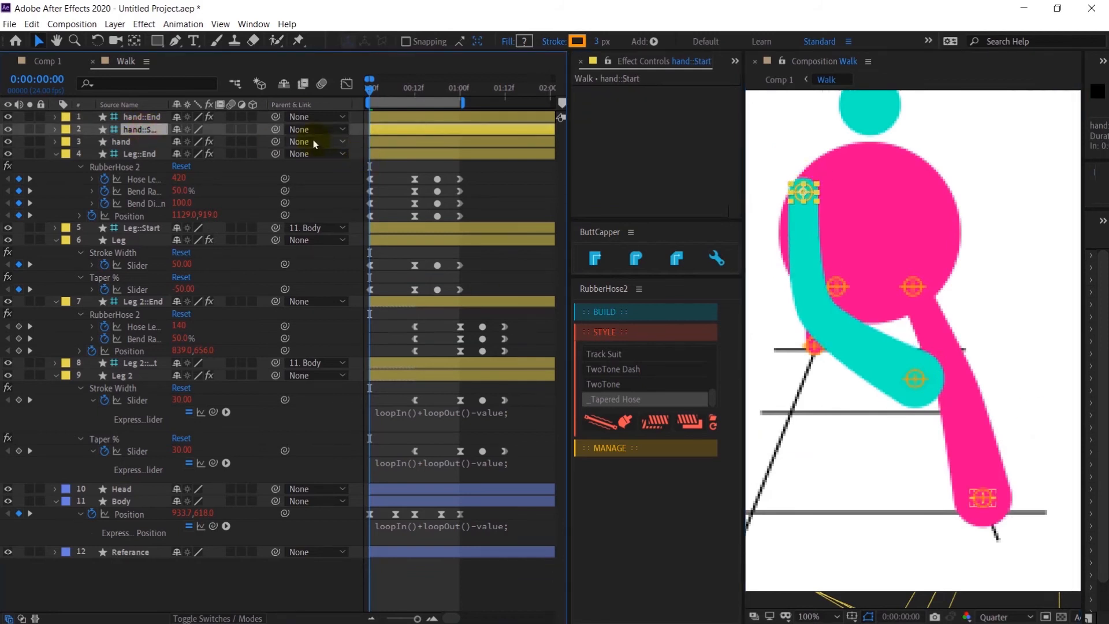
pyautogui.moveTo(275, 130); pyautogui.dragTo(133, 501)
pyautogui.click(133, 500)
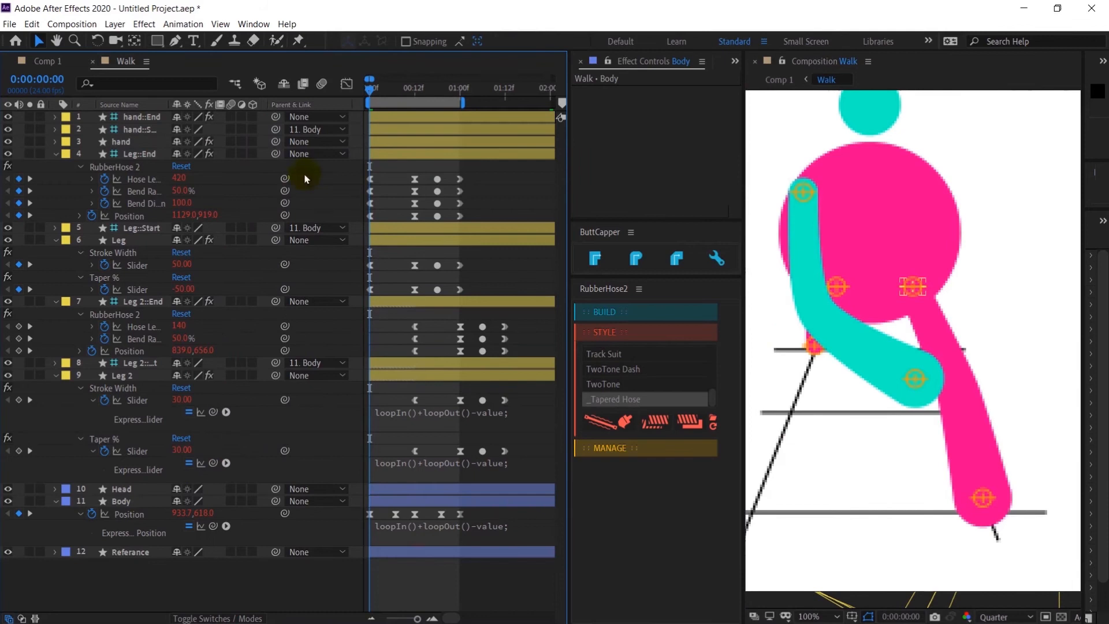
# Step: Start keyframing hand::End's Position, the hand's Stroke Width and Taper %, and hand::Start's Position on the first frame
pyautogui.click(144, 116)
pyautogui.press('p')
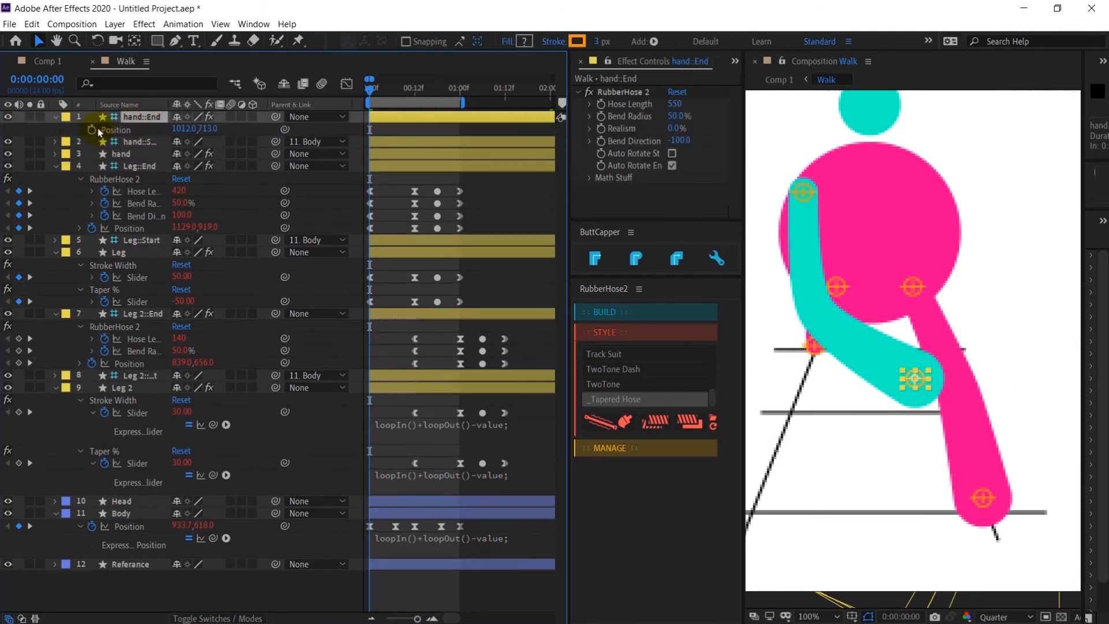
pyautogui.click(136, 154)
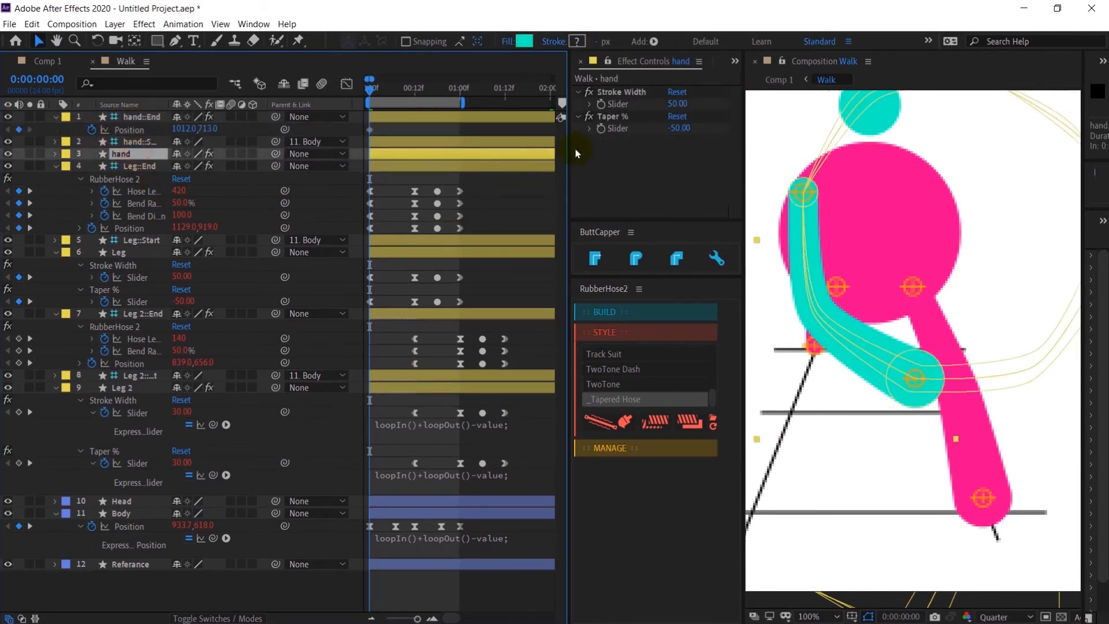
pyautogui.click(602, 106)
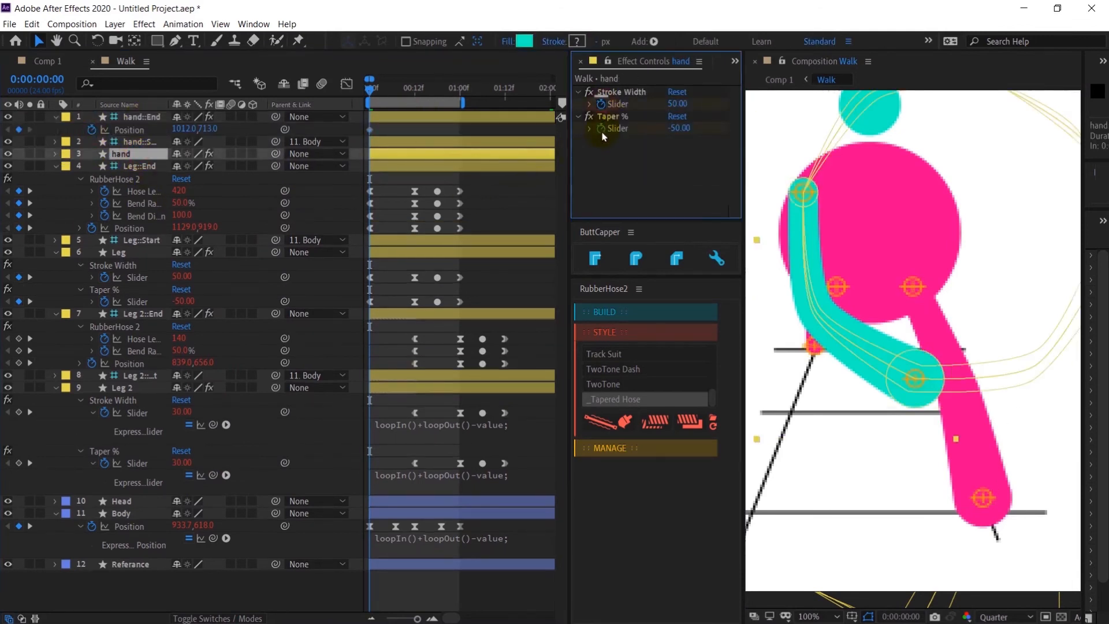
pyautogui.click(145, 142)
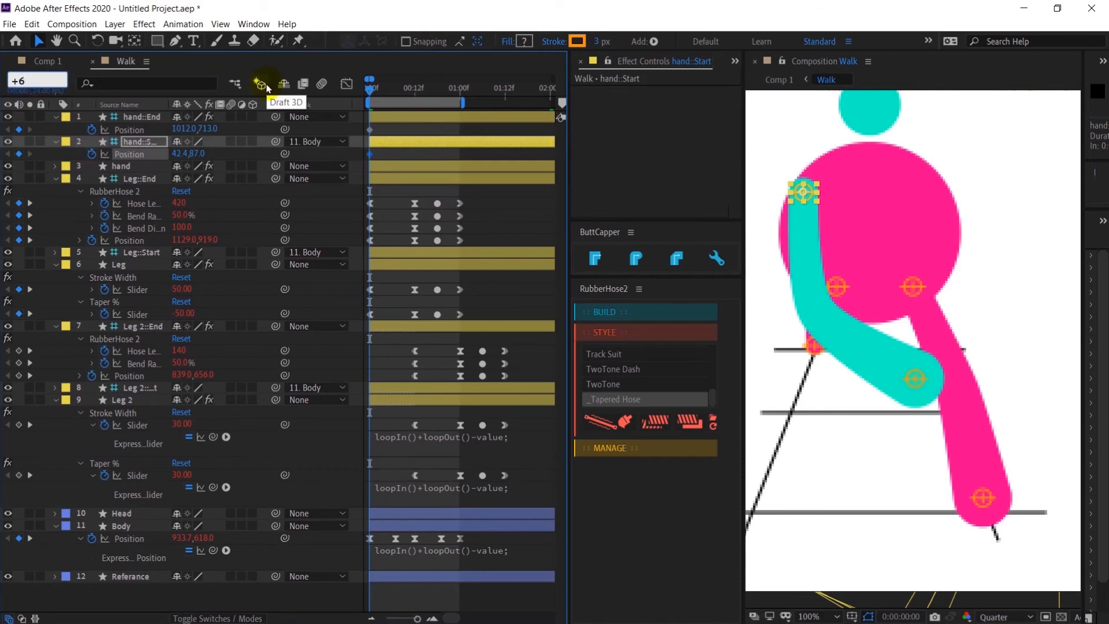
# Step: Advance 6 frames and shift hand::Start left to about 19.4, 87
pyautogui.press('Return')
pyautogui.click(796, 225)
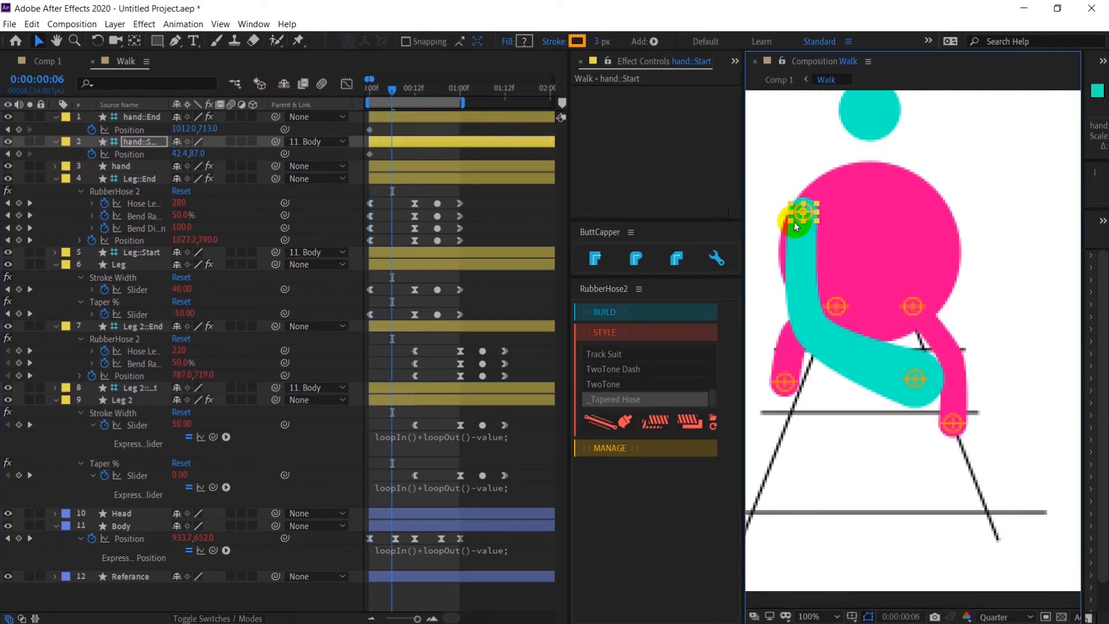
pyautogui.click(134, 143)
pyautogui.press('Left')
pyautogui.press('Left')
pyautogui.press('Left')
pyautogui.press('Left')
pyautogui.press('Left')
pyautogui.press('Left')
pyautogui.press('Left')
pyautogui.press('Left')
pyautogui.press('Left')
pyautogui.press('Left')
pyautogui.press('Left')
pyautogui.press('Left')
pyautogui.press('Left')
pyautogui.press('Left')
pyautogui.press('Left')
pyautogui.press('Left')
pyautogui.press('Left')
pyautogui.press('Left')
pyautogui.press('Left')
pyautogui.press('Left')
# Step: Move hand::End in toward the body's lower-left edge at about 850, 664 at frame 6
pyautogui.moveTo(916, 380); pyautogui.dragTo(821, 351)
pyautogui.press('space')
pyautogui.moveTo(897, 291); pyautogui.dragTo(962, 287)
# Step: Set the hand layer's Taper % to 0 at frame 6
pyautogui.click(150, 167)
pyautogui.click(681, 131)
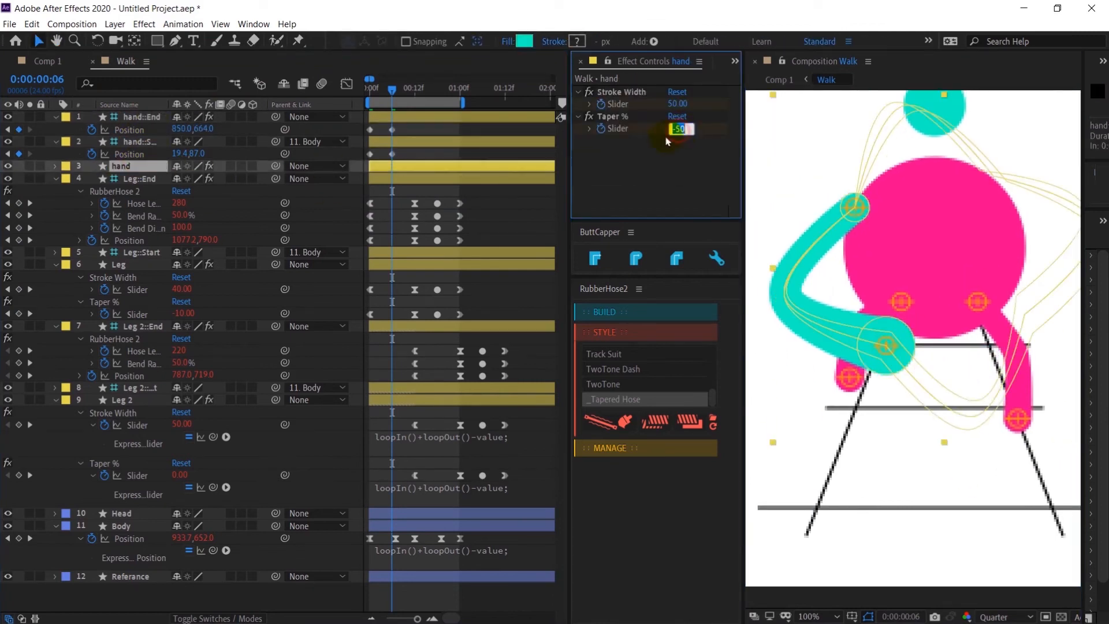
pyautogui.write('0')
pyautogui.press('Return')
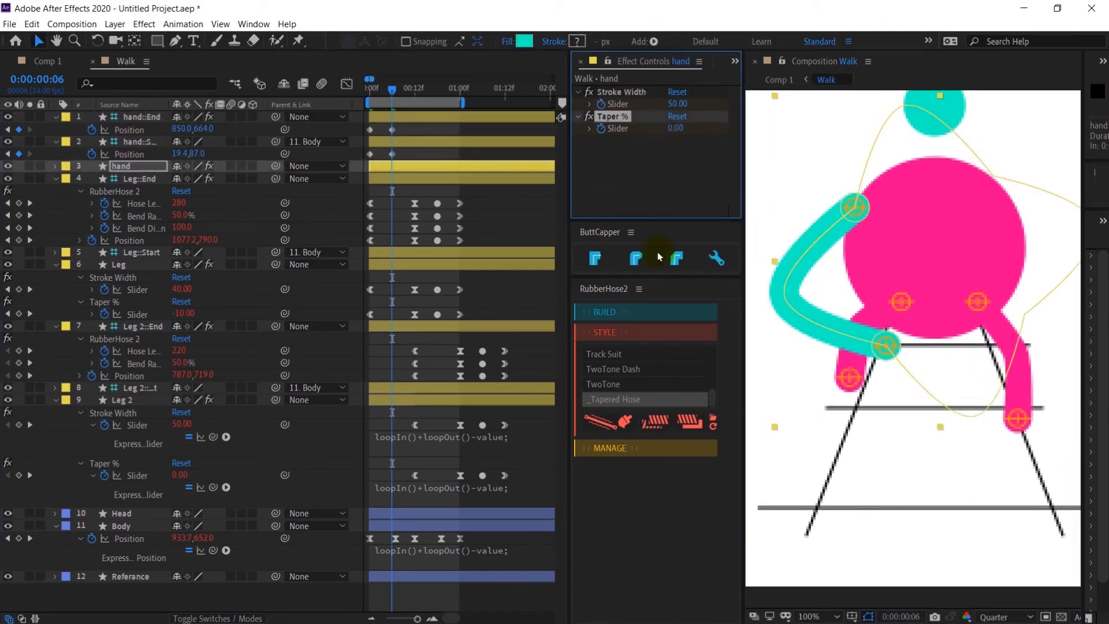
# Step: At frame 6, set hand::End's Hose Length to 350 and move it to about 826, 665
pyautogui.click(157, 119)
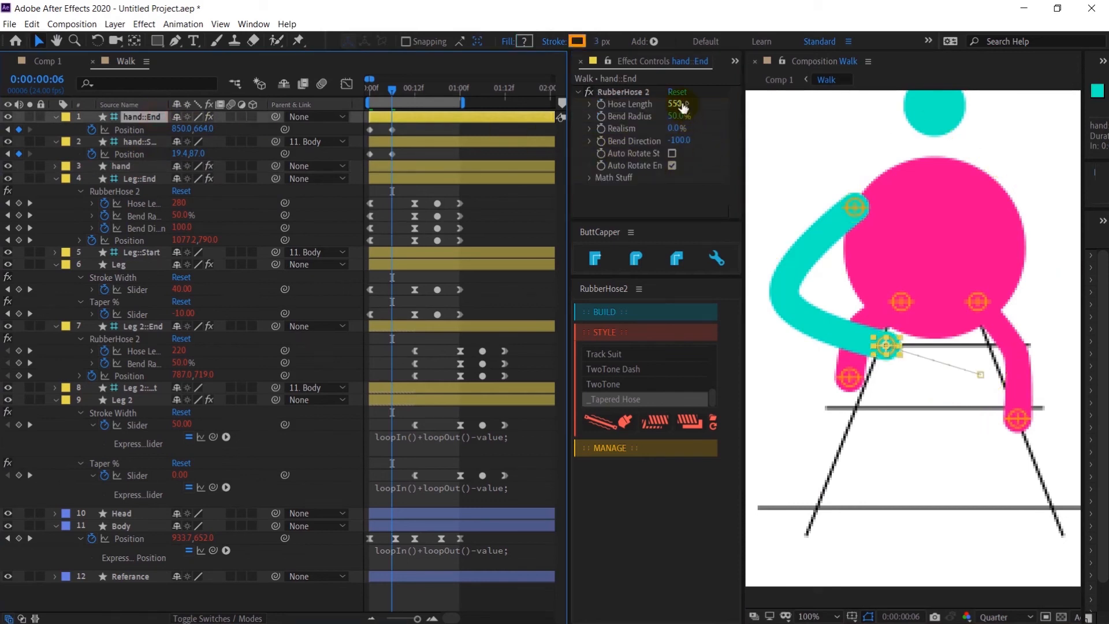
pyautogui.click(683, 108)
pyautogui.write('350')
pyautogui.click(769, 108)
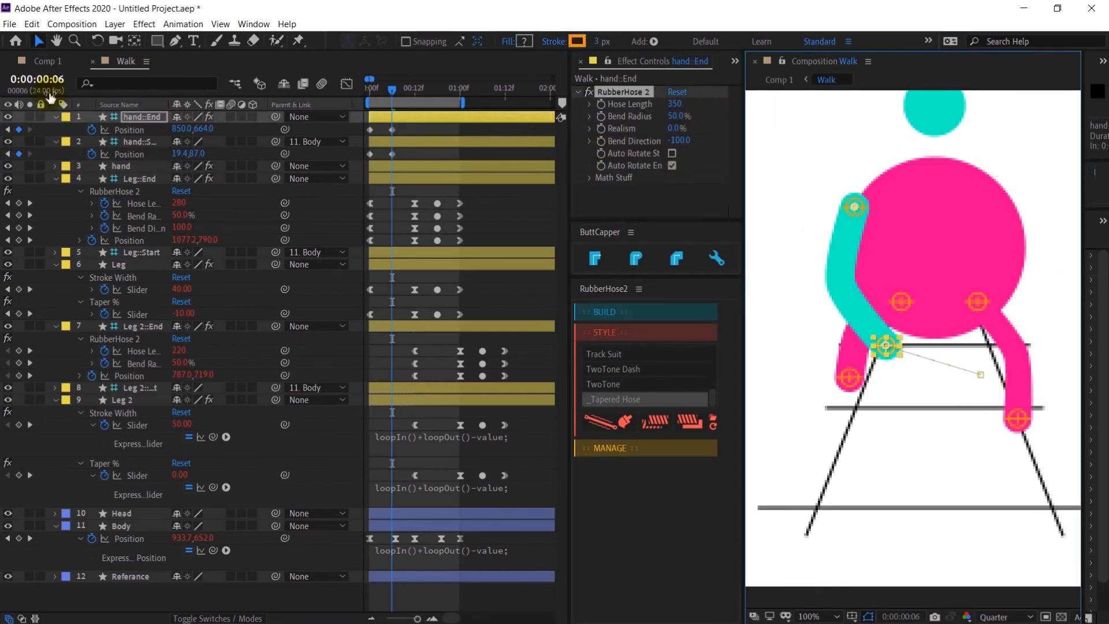
pyautogui.moveTo(884, 345); pyautogui.dragTo(775, 255)
# Step: Keyframe hand::End's Hose Length at 510 on the first frame and 350 at frame 6
pyautogui.press('Home')
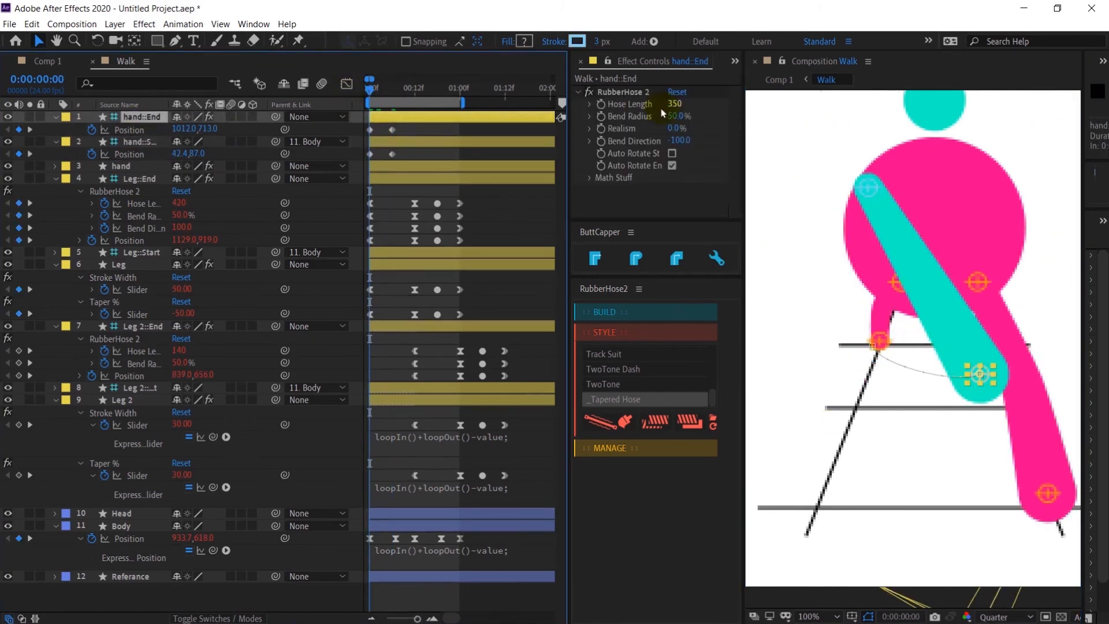
pyautogui.moveTo(673, 104)
pyautogui.mouseDown()
pyautogui.moveTo(693, 104)
pyautogui.moveTo(664, 104)
pyautogui.moveTo(675, 104)
pyautogui.mouseUp()
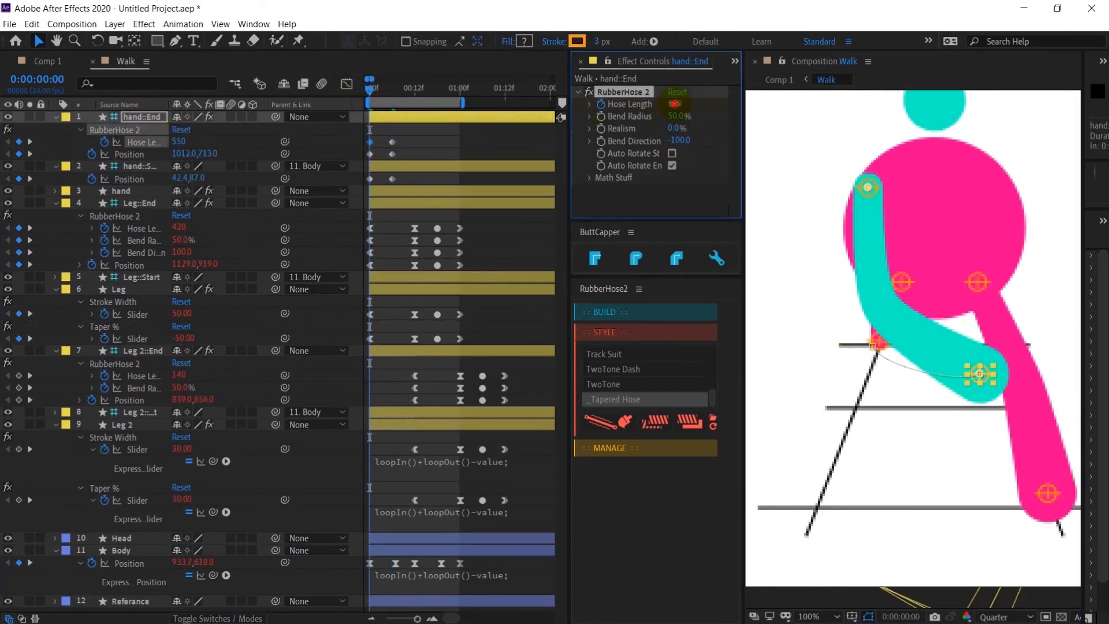
pyautogui.press('Return')
pyautogui.press('k')
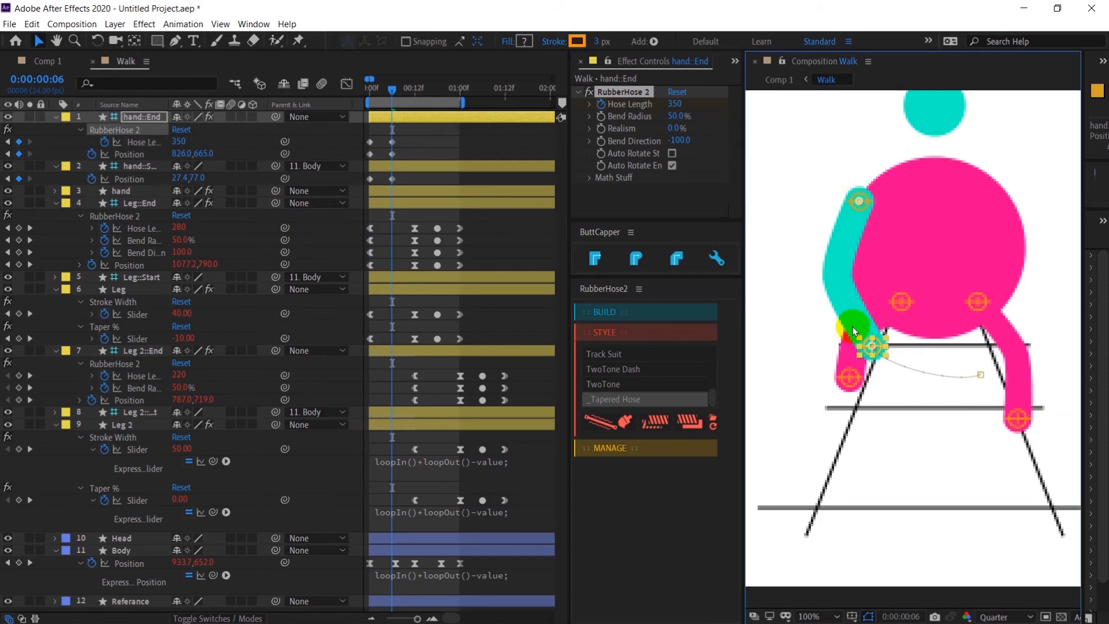
# Step: At frame 6, move hand::End to about 805, 647 and set its Hose Length to 300
pyautogui.click(143, 121)
pyautogui.moveTo(872, 345); pyautogui.dragTo(860, 335)
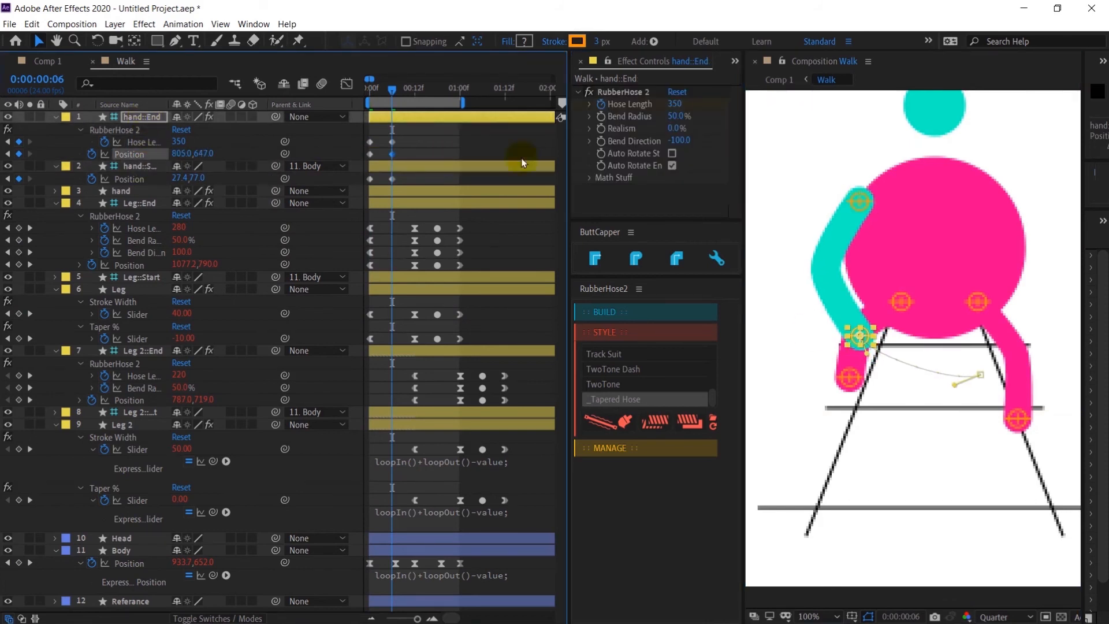
pyautogui.click(623, 92)
pyautogui.click(129, 155)
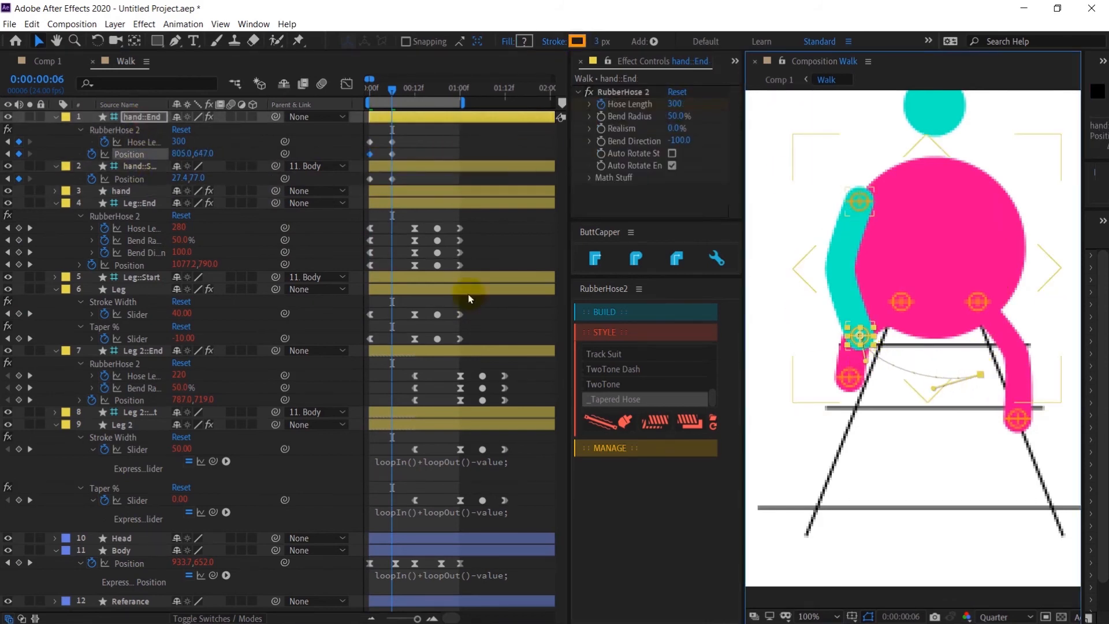
# Step: Advance 6 frames to frame 12 and raise hand::End to about 823, 537
pyautogui.click(36, 80)
pyautogui.write('+6')
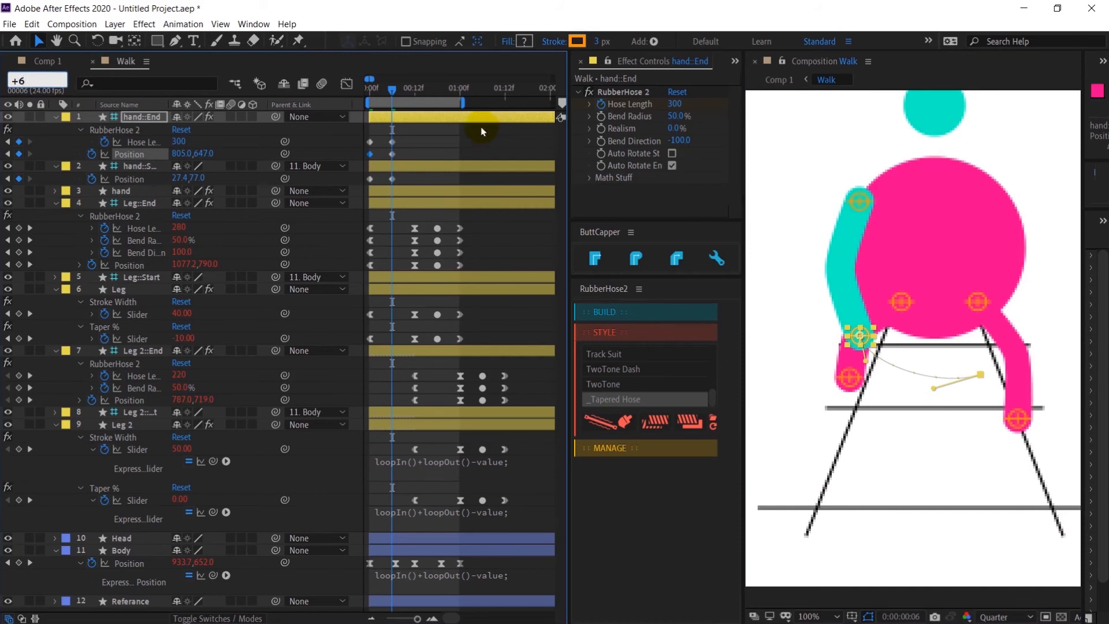
pyautogui.press('Return')
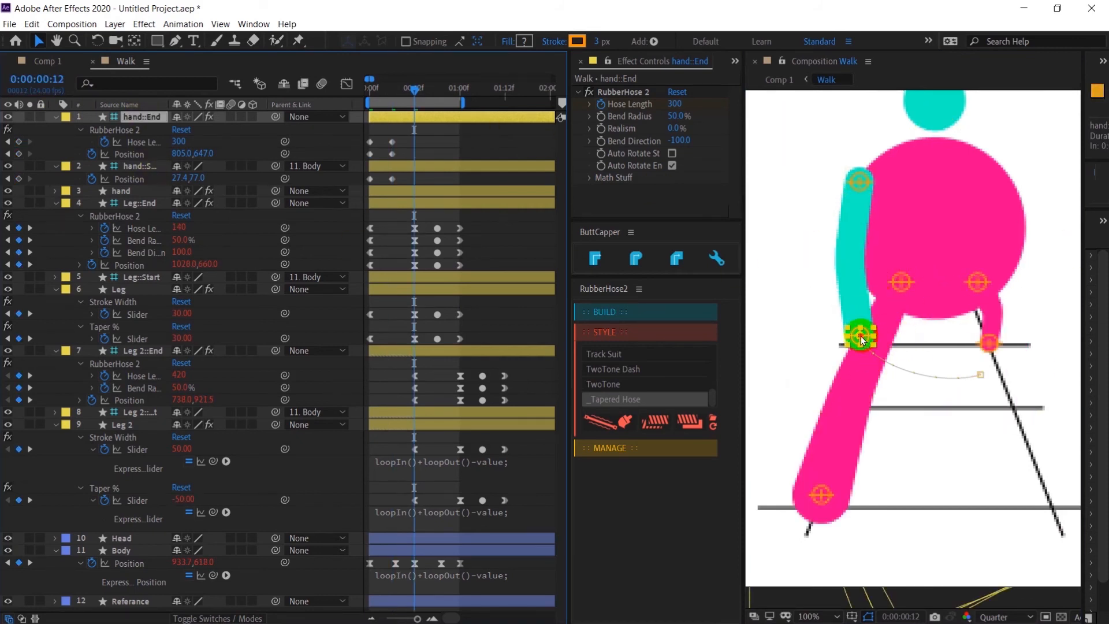
pyautogui.moveTo(860, 335); pyautogui.dragTo(875, 271)
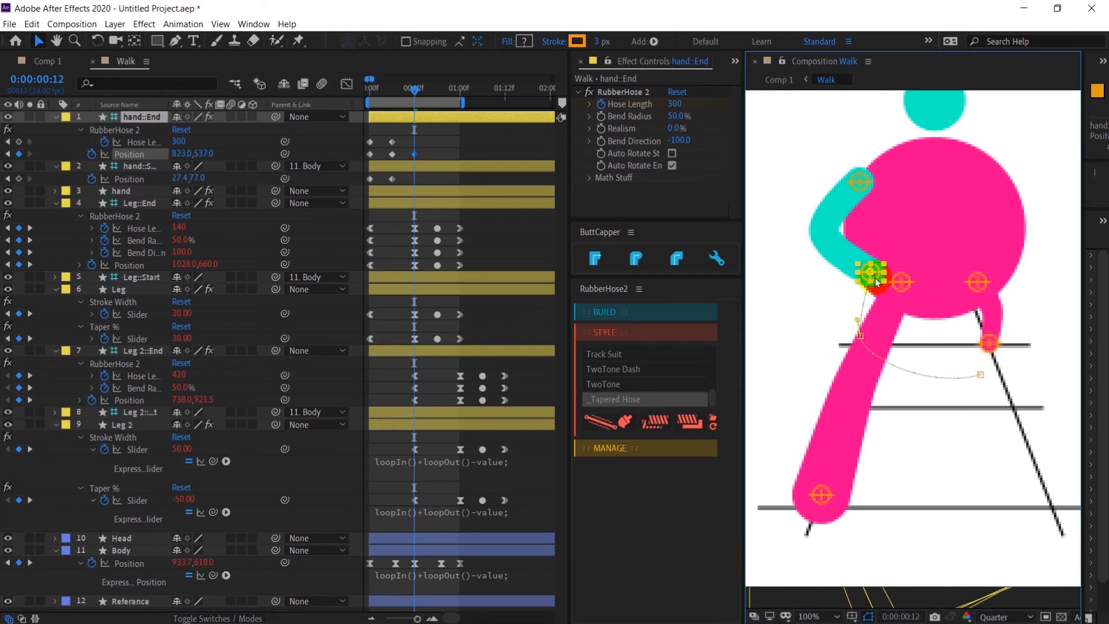
# Step: Set the hand layer's Taper % and Stroke Width both to 30 at frame 12
pyautogui.click(150, 192)
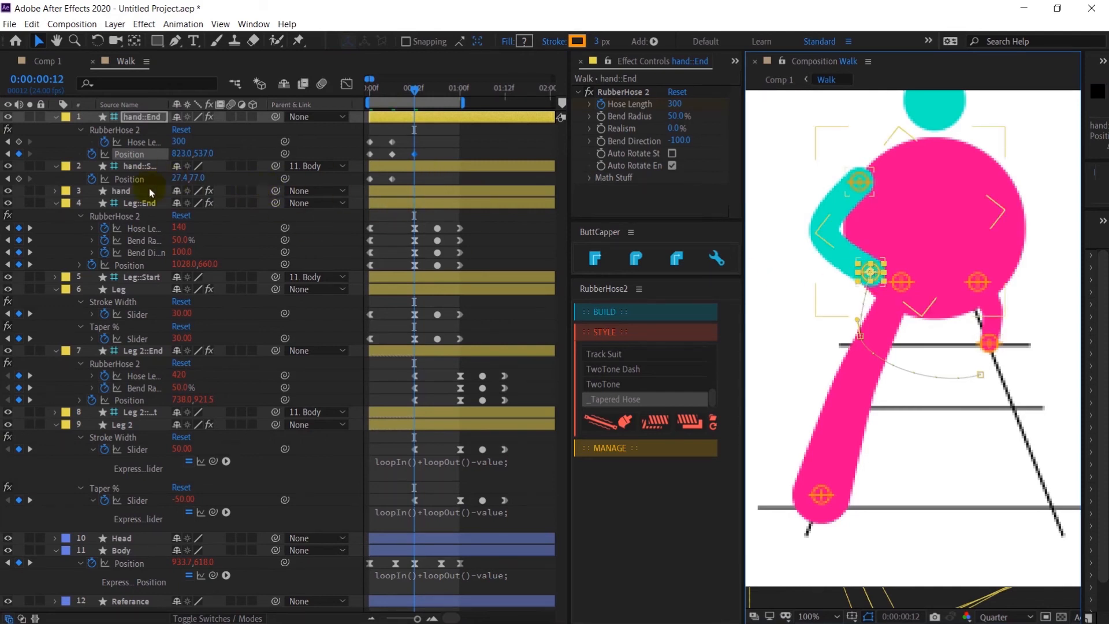
pyautogui.click(147, 169)
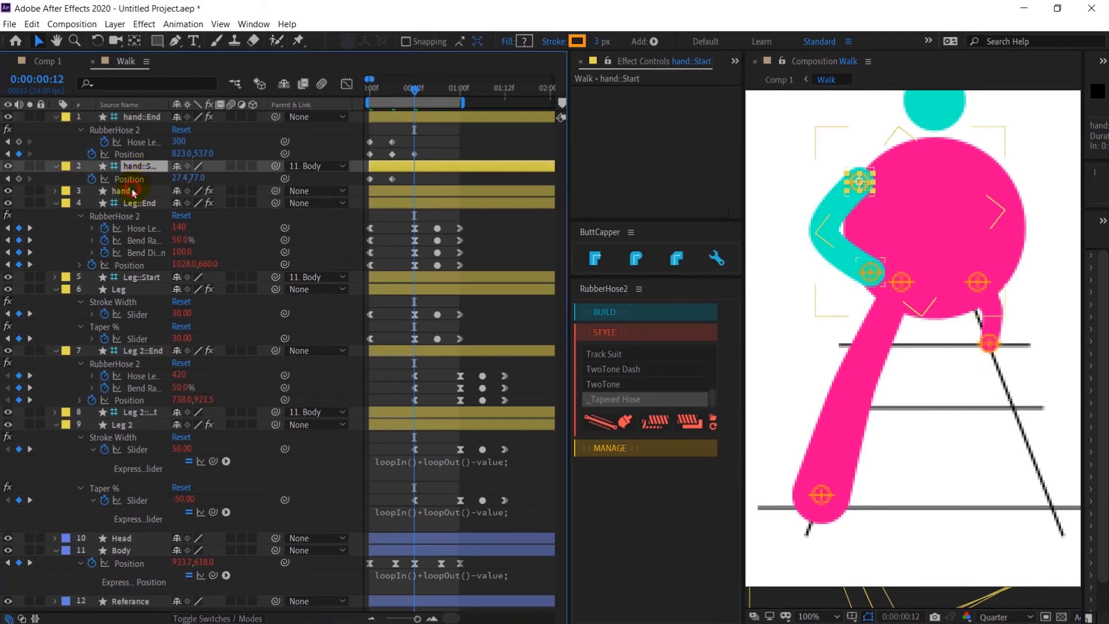
pyautogui.click(132, 192)
pyautogui.click(676, 128)
pyautogui.write('30')
pyautogui.click(678, 104)
pyautogui.write('30')
pyautogui.click(661, 181)
# Step: Keyframe the hand layer's Stroke Width at 50 on frame 6
pyautogui.press('u')
pyautogui.press('j')
pyautogui.press('j')
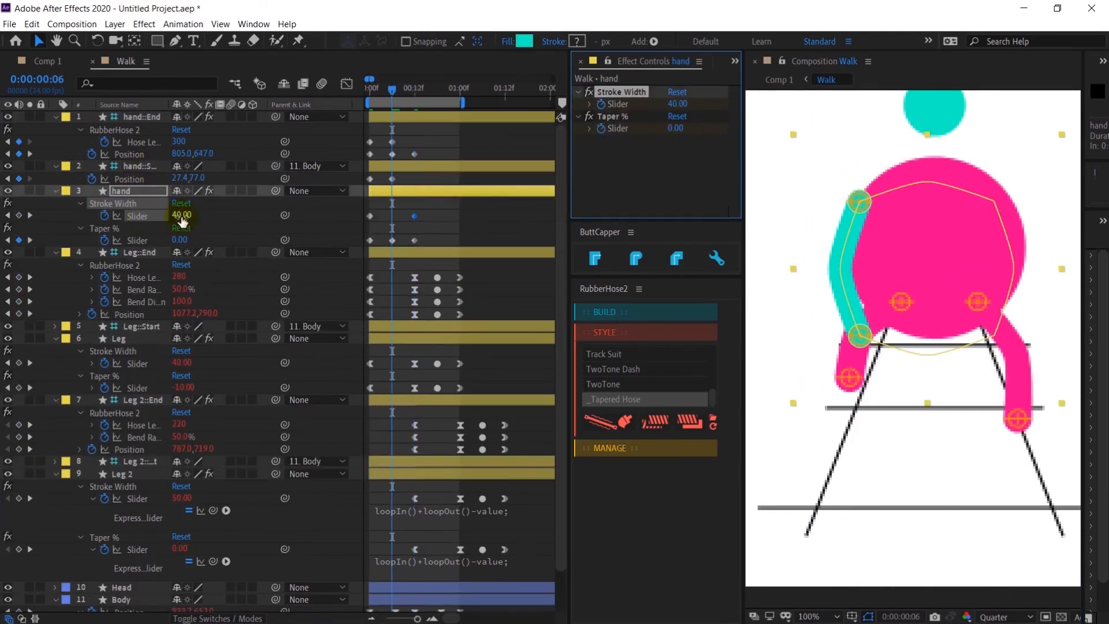
pyautogui.click(19, 216)
# Step: Set hand::End's Hose Length to 240 at frame 12
pyautogui.press('k')
pyautogui.press('k')
pyautogui.click(141, 117)
pyautogui.click(675, 104)
pyautogui.write('240')
pyautogui.press('Return')
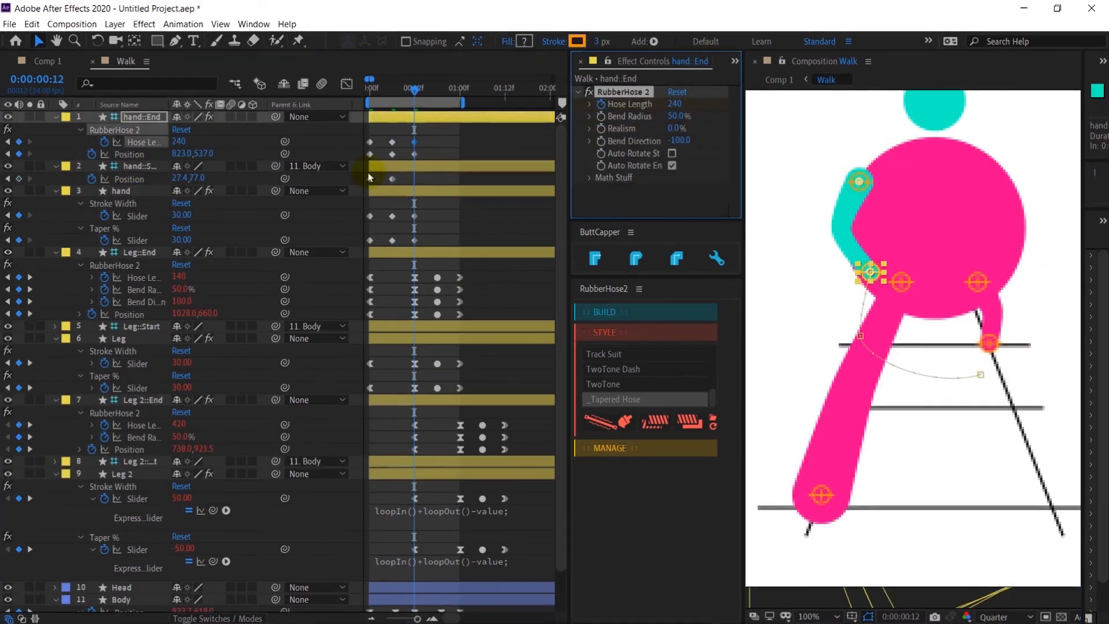
# Step: At frame 12, move hand::End to about 804, 546 and keyframe hand::Start's Position at about 52.4, 77
pyautogui.moveTo(870, 272); pyautogui.dragTo(858, 277)
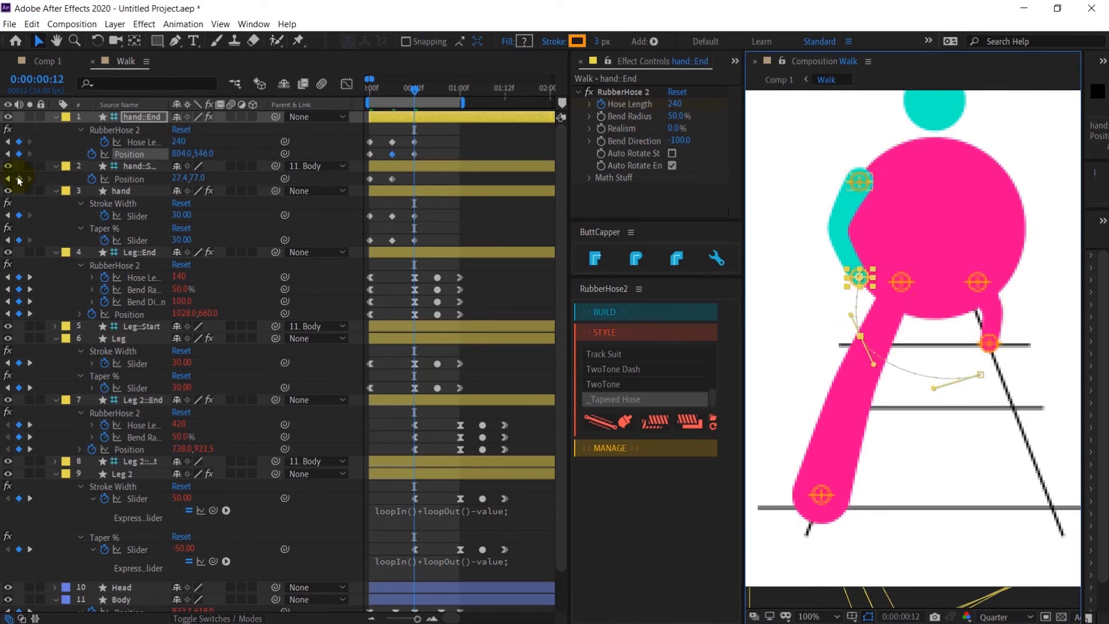
pyautogui.click(18, 179)
pyautogui.moveTo(176, 178); pyautogui.dragTo(174, 159)
# Step: Copy the frame 6 keyframes of hand::End, hand::Start and hand to frame 18
pyautogui.press('k')
pyautogui.moveTo(384, 136); pyautogui.dragTo(399, 159)
pyautogui.hotkey('ctrl', 'c')
pyautogui.hotkey('ctrl', 'v')
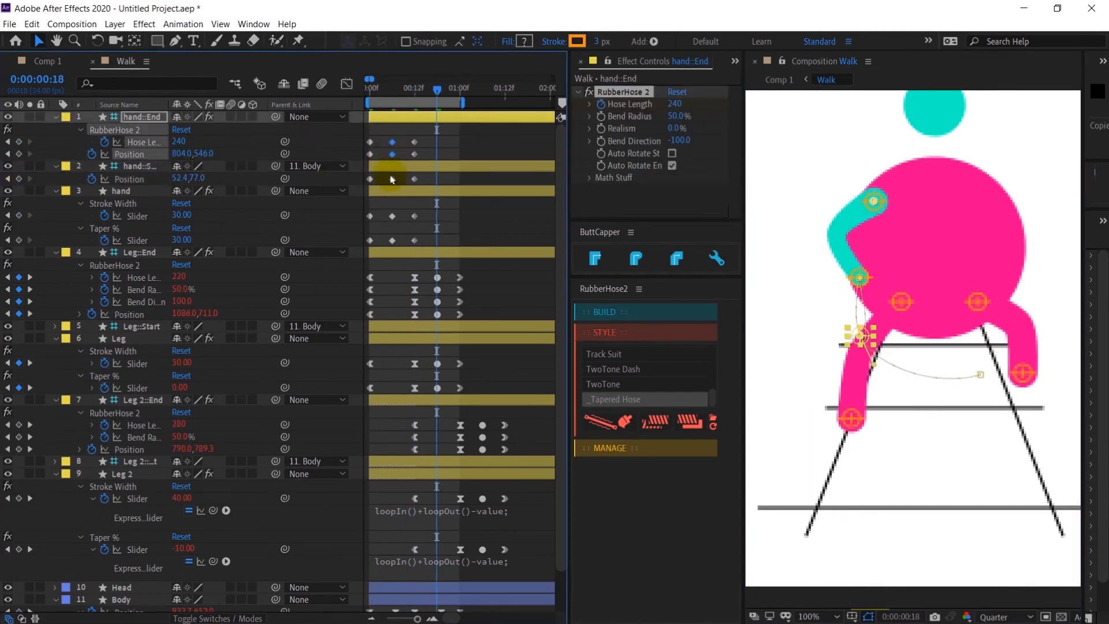
pyautogui.click(392, 179)
pyautogui.hotkey('ctrl', 'c')
pyautogui.hotkey('ctrl', 'v')
pyautogui.moveTo(383, 209); pyautogui.dragTo(404, 249)
pyautogui.hotkey('ctrl', 'c')
pyautogui.hotkey('ctrl', 'v')
# Step: Copy the first-frame keyframes of hand::End, hand::Start and hand to the 1:00 mark
pyautogui.press('k')
pyautogui.moveTo(379, 136); pyautogui.dragTo(366, 159)
pyautogui.click(415, 240)
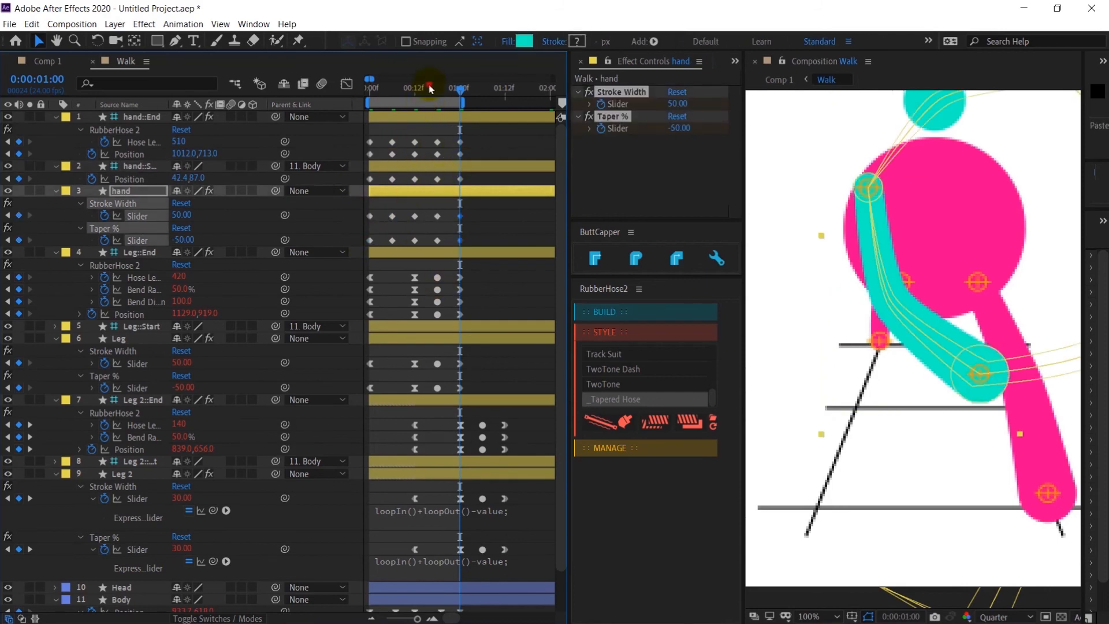
# Step: Reshape the last keyframe's tangent on hand::End's motion path so the return curve follows the outgoing curve
pyautogui.moveTo(430, 88)
pyautogui.mouseDown()
pyautogui.moveTo(442, 91)
pyautogui.moveTo(422, 95)
pyautogui.mouseUp()
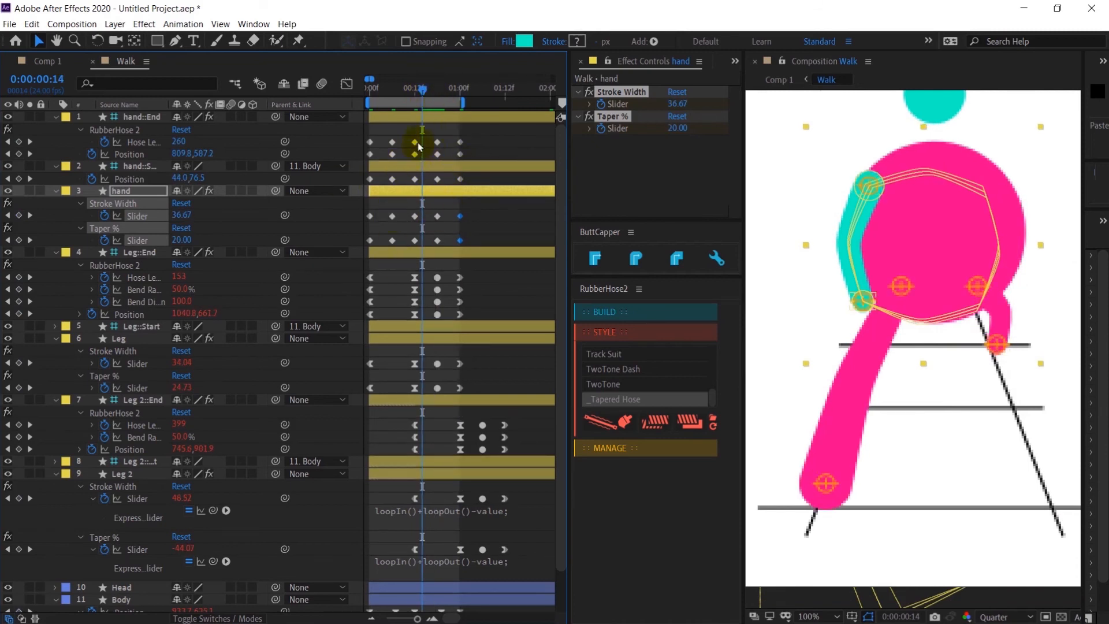
pyautogui.press('k')
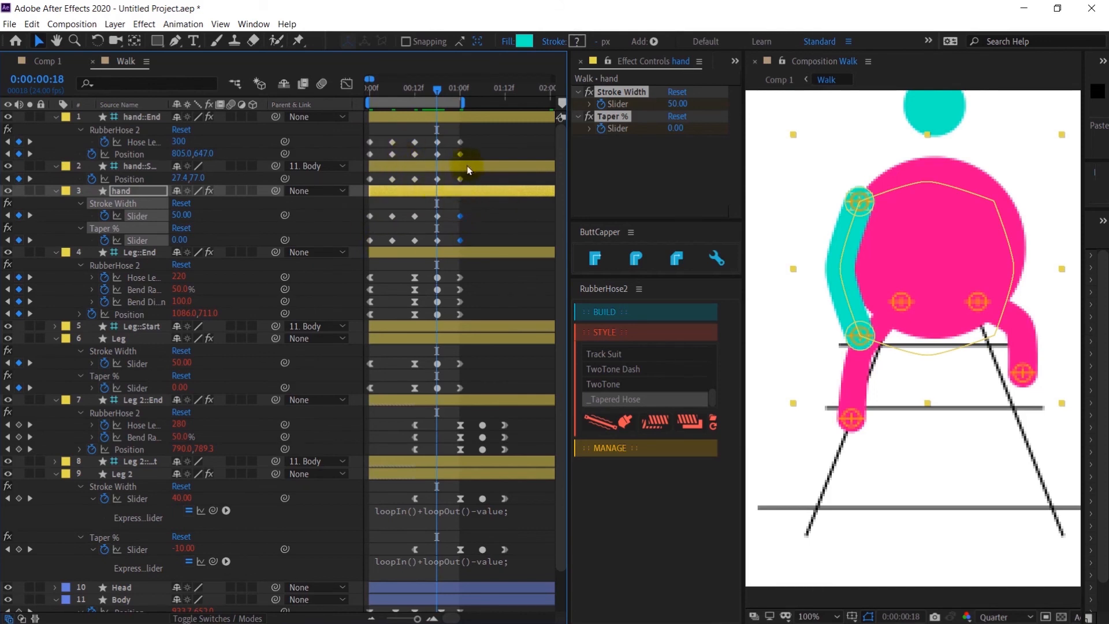
pyautogui.click(137, 155)
pyautogui.press('.')
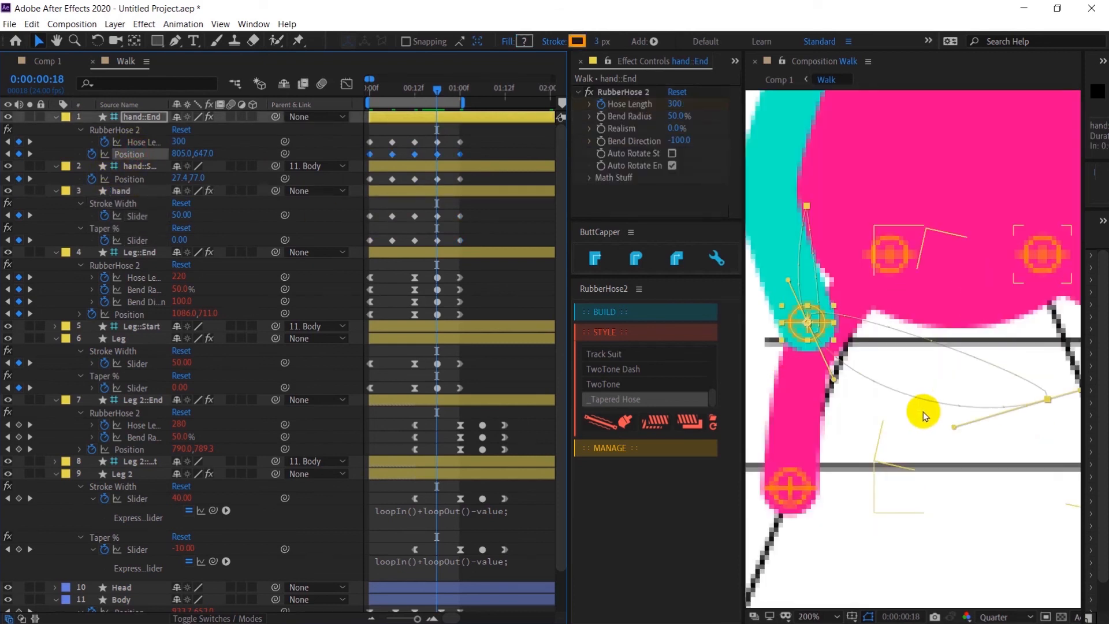
pyautogui.moveTo(924, 411); pyautogui.dragTo(903, 400)
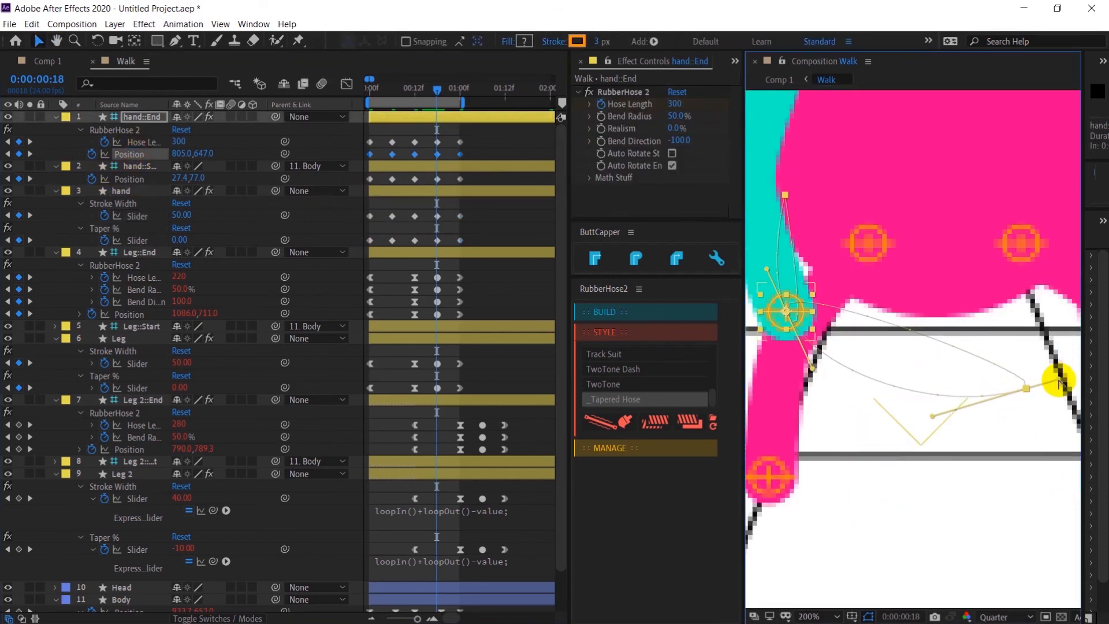
pyautogui.moveTo(1061, 383); pyautogui.dragTo(937, 417)
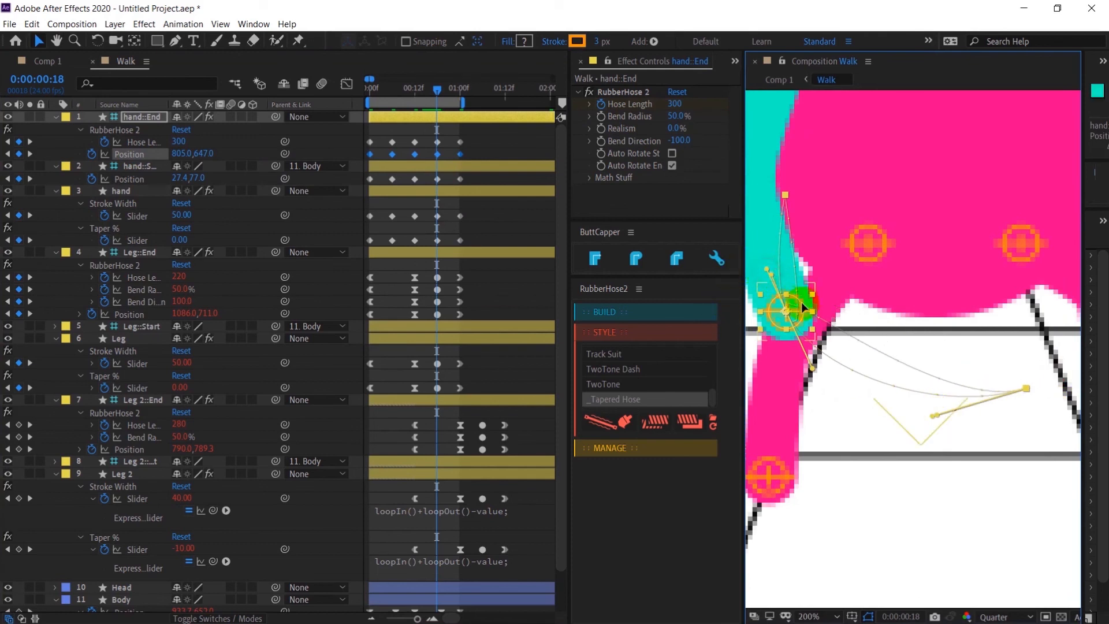
# Step: Adjust the motion path handles at hand::End's frame 18 keyframe so both curves line up
pyautogui.click(116, 154)
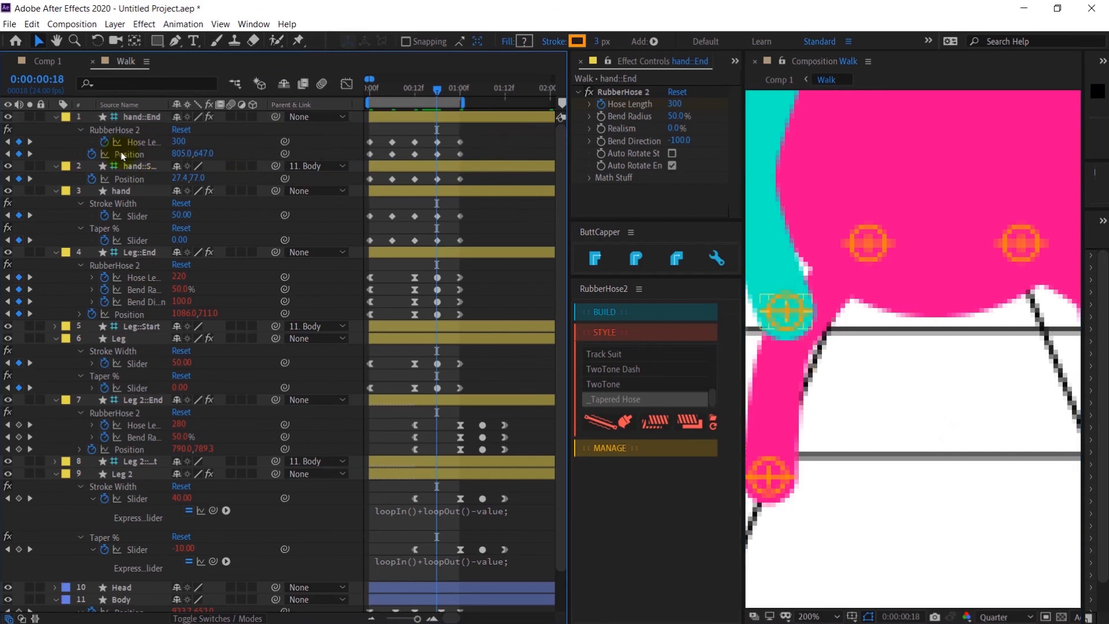
pyautogui.click(791, 315)
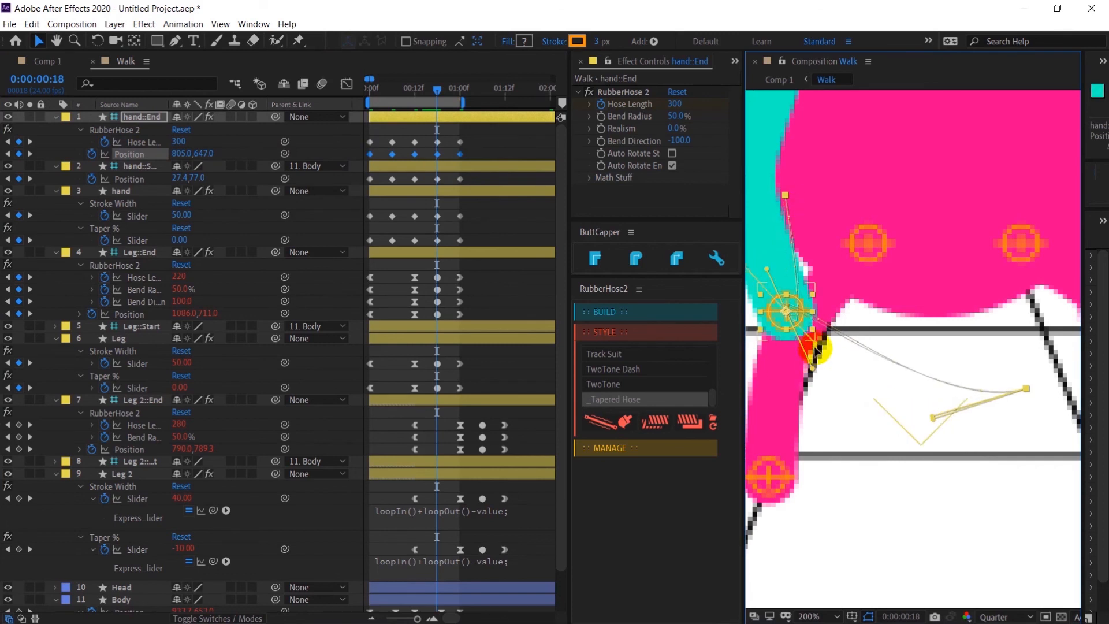
pyautogui.moveTo(815, 347); pyautogui.dragTo(817, 375)
pyautogui.hotkey('ctrl', 'z')
pyautogui.moveTo(785, 312); pyautogui.dragTo(807, 370)
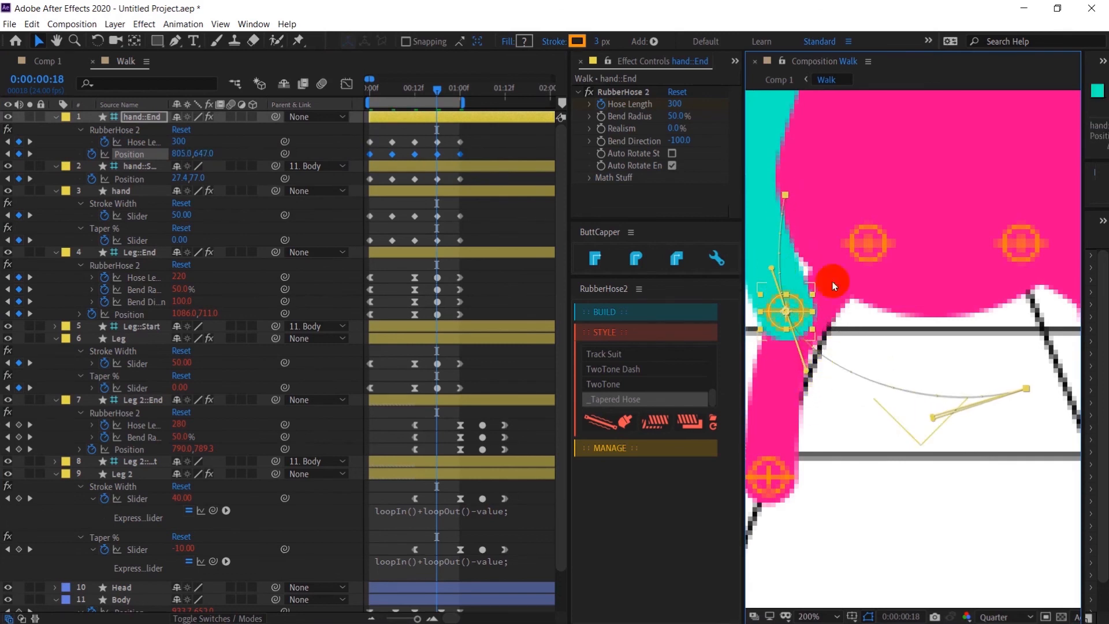
pyautogui.moveTo(766, 259); pyautogui.dragTo(807, 280)
pyautogui.scroll(-1, 807, 280)
# Step: Apply Easy Ease In to all keyframes of the three hand layers at 1:00
pyautogui.moveTo(475, 135); pyautogui.dragTo(454, 245)
pyautogui.rightClick(461, 239)
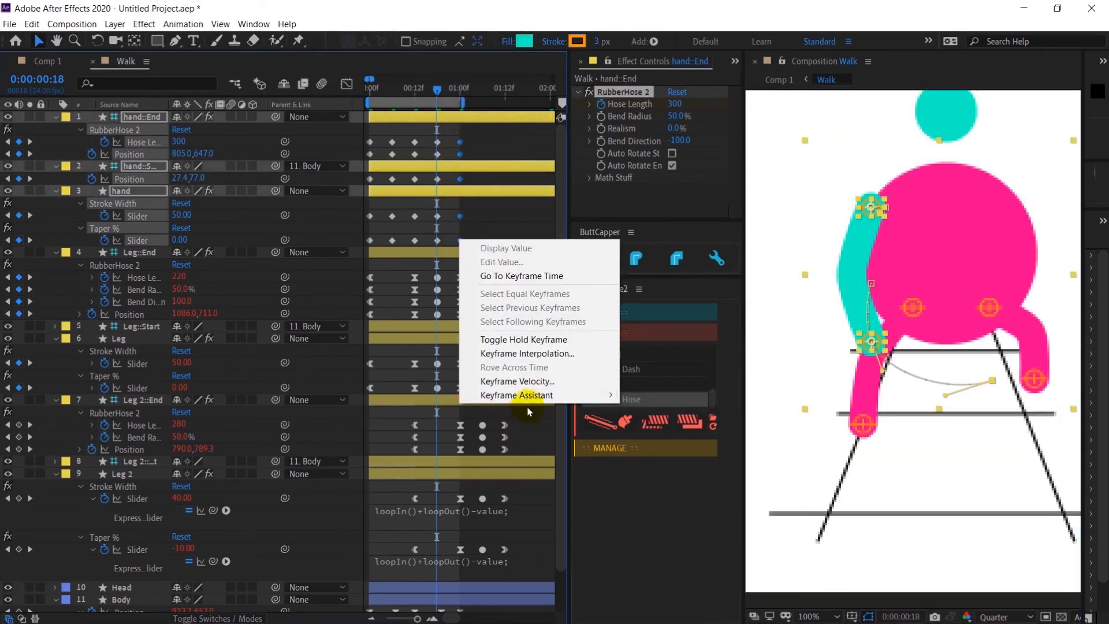
pyautogui.moveTo(528, 392)
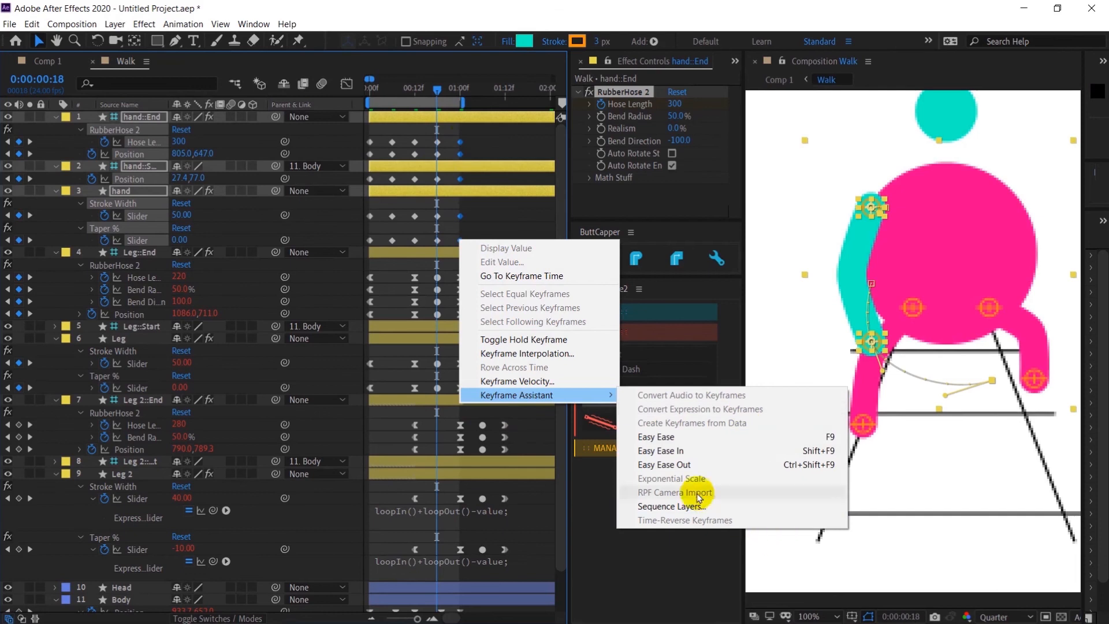
pyautogui.click(664, 438)
# Step: Apply Easy Ease Out to all first-frame keyframes of the three hand layers
pyautogui.moveTo(365, 129); pyautogui.dragTo(375, 245)
pyautogui.rightClick(371, 241)
pyautogui.moveTo(431, 396)
pyautogui.click(569, 438)
# Step: Apply Easy Ease to the three hand layers' frame 12 keyframes, convert those at frames 6 and 18 to Auto Bezier, and preview
pyautogui.moveTo(379, 126); pyautogui.dragTo(400, 245)
pyautogui.press('F9')
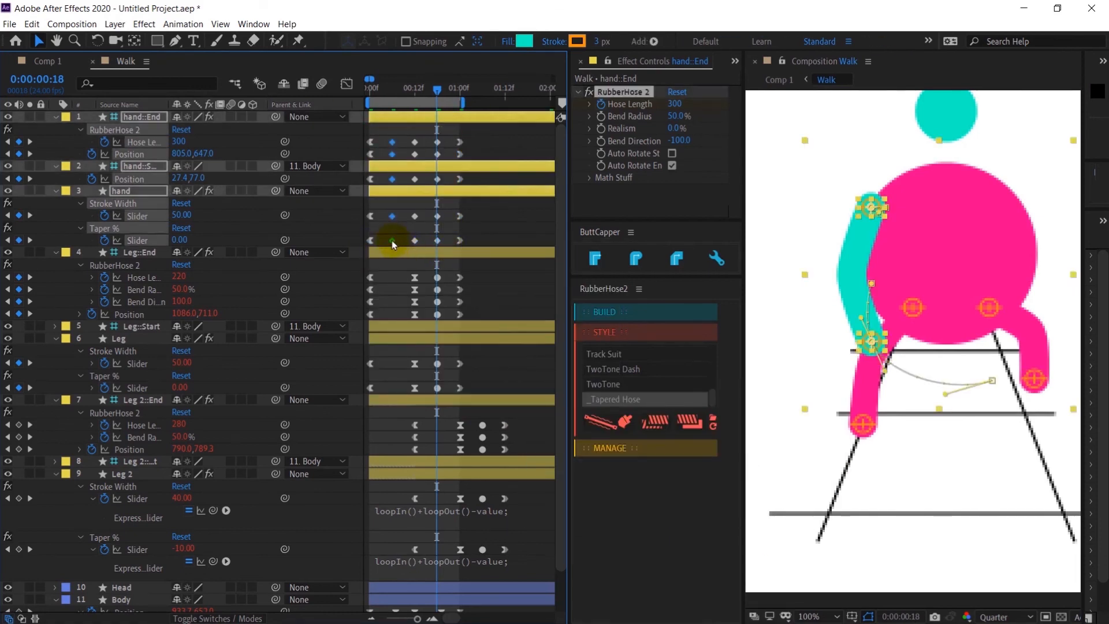
pyautogui.keyDown('ctrl'); pyautogui.click(392, 241); pyautogui.keyUp('ctrl')
pyautogui.moveTo(427, 129); pyautogui.dragTo(451, 244)
pyautogui.keyDown('ctrl'); pyautogui.click(437, 240); pyautogui.keyUp('ctrl')
pyautogui.press('space')
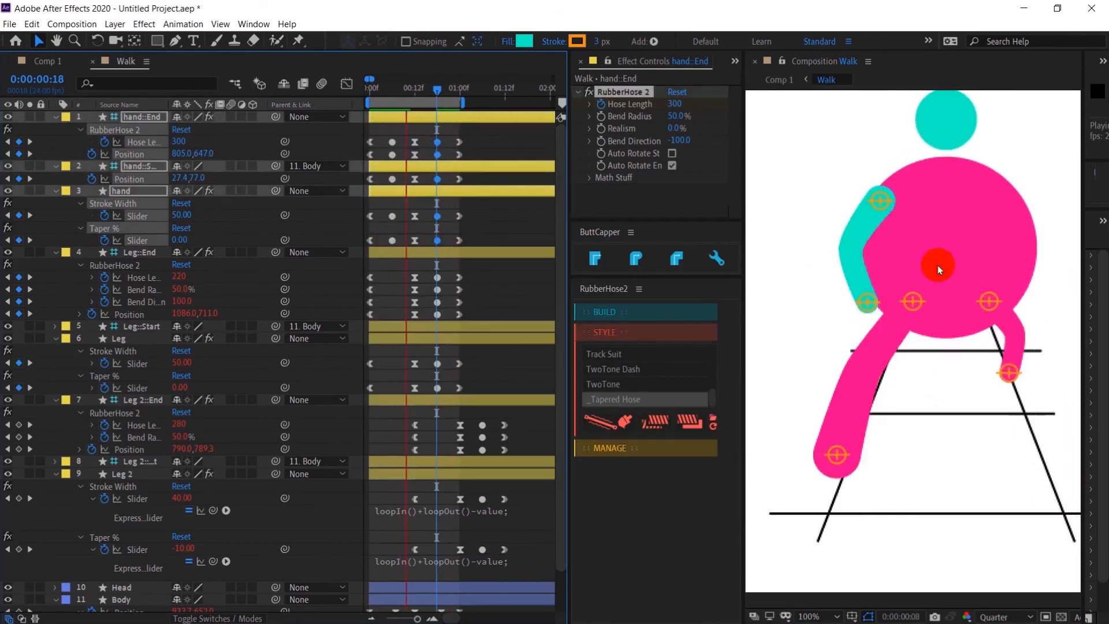
pyautogui.press(',')
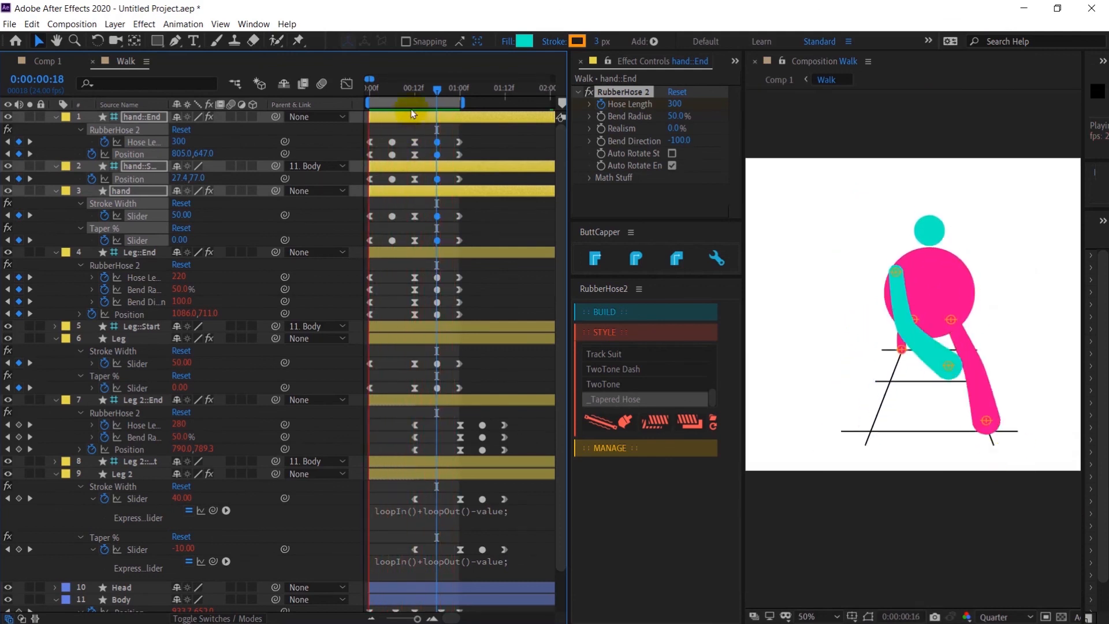
# Step: Duplicate the three-layer hand rig twice at frame 6, ending the original rig there and starting both copies at that frame
pyautogui.click(395, 90)
pyautogui.press('pageup')
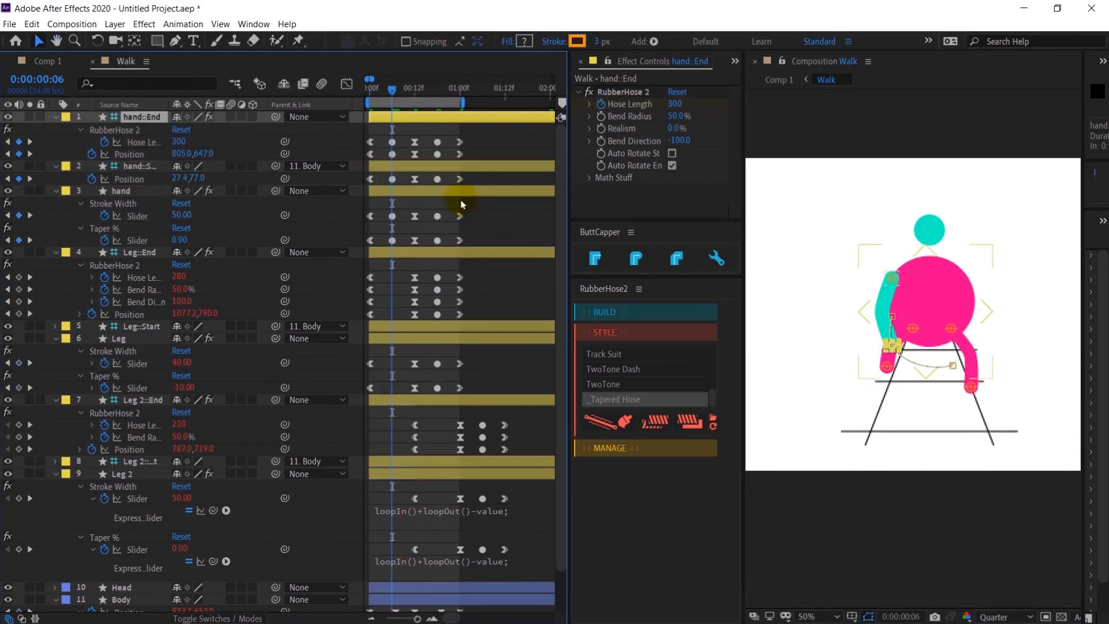
pyautogui.keyDown('shift'); pyautogui.click(462, 192); pyautogui.keyUp('shift')
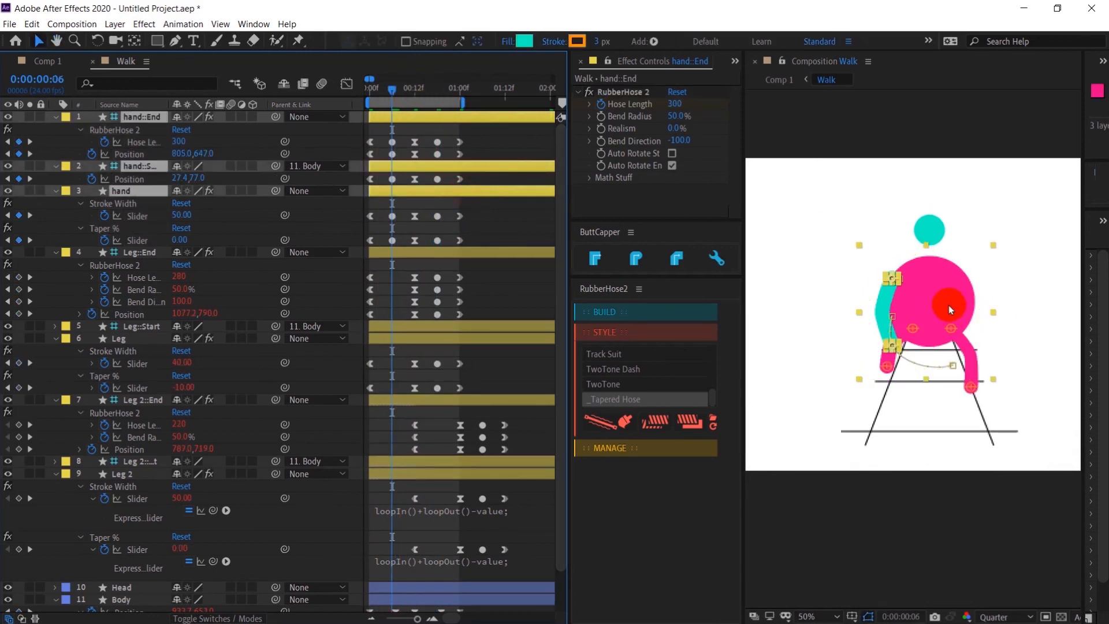
pyautogui.press('/')
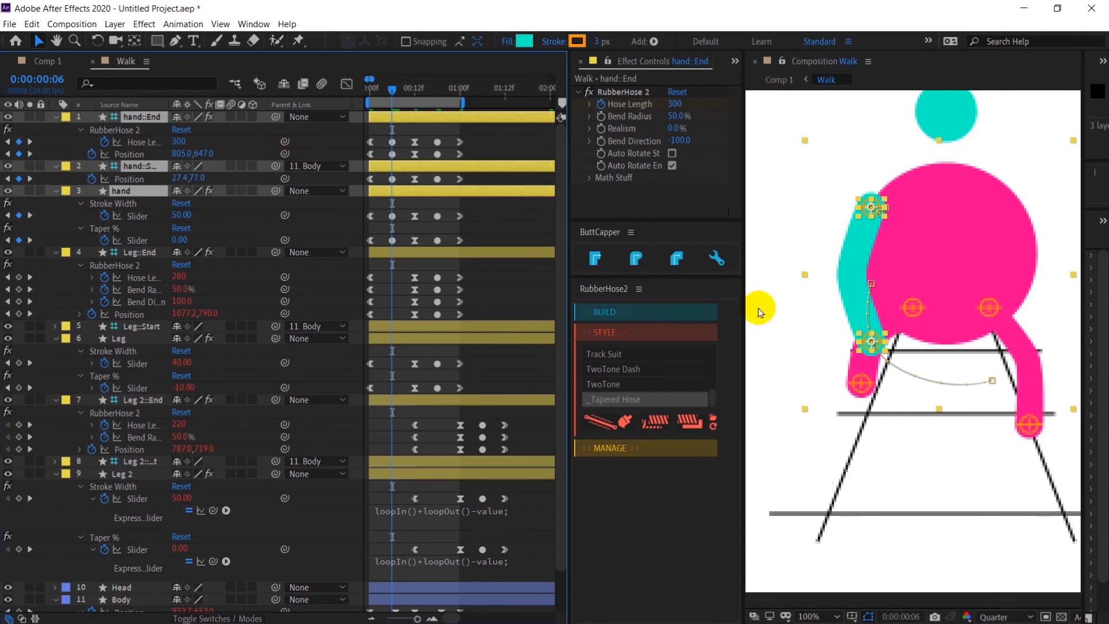
pyautogui.click(905, 323)
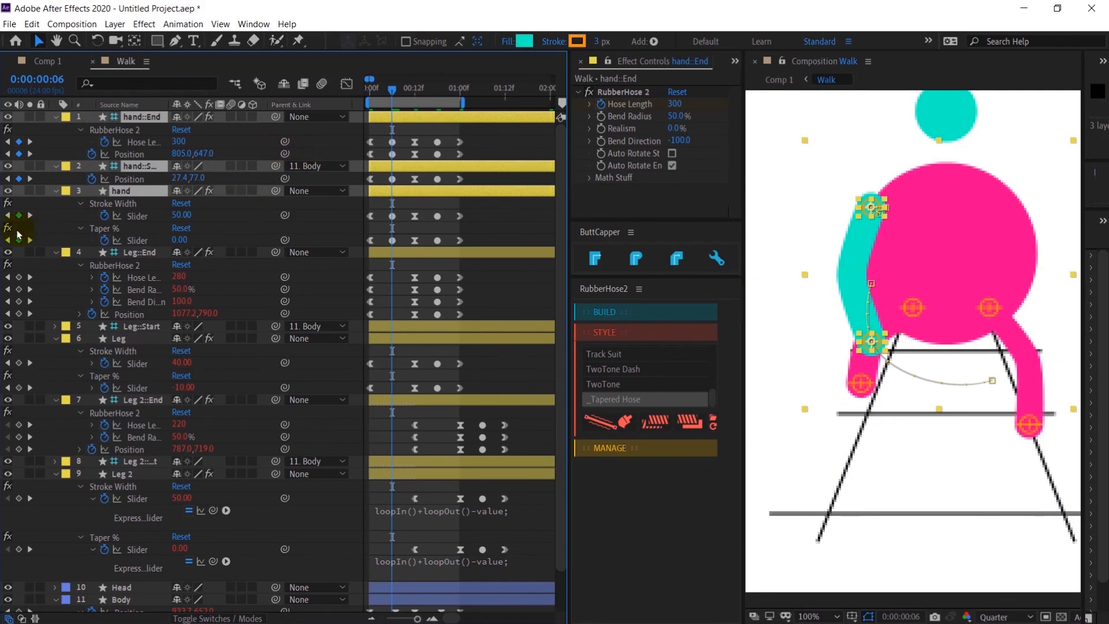
pyautogui.press('u')
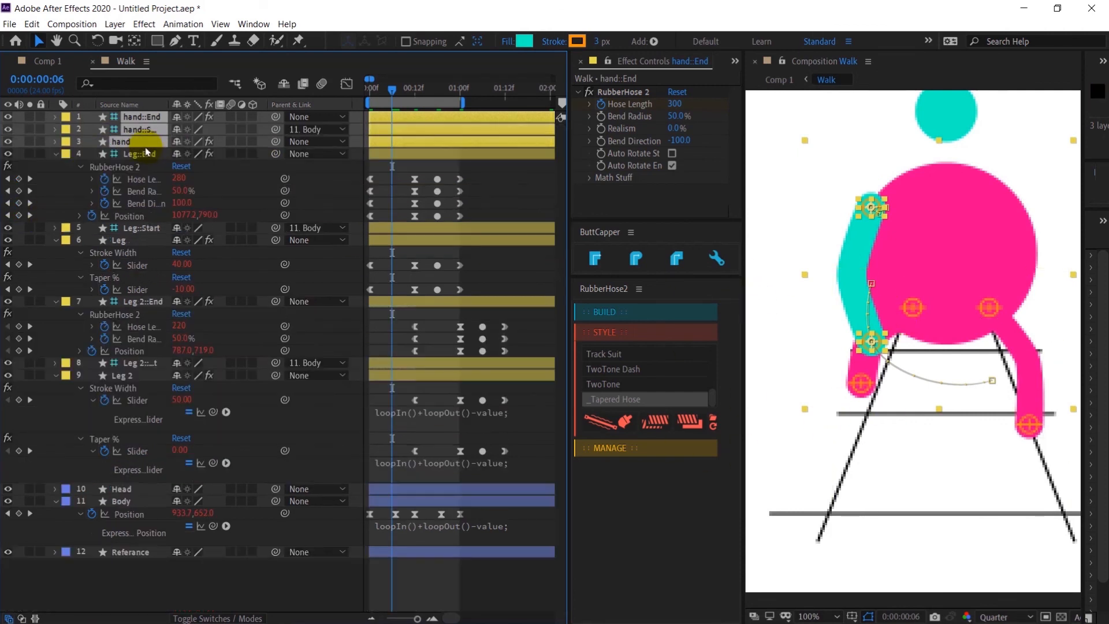
pyautogui.press('u')
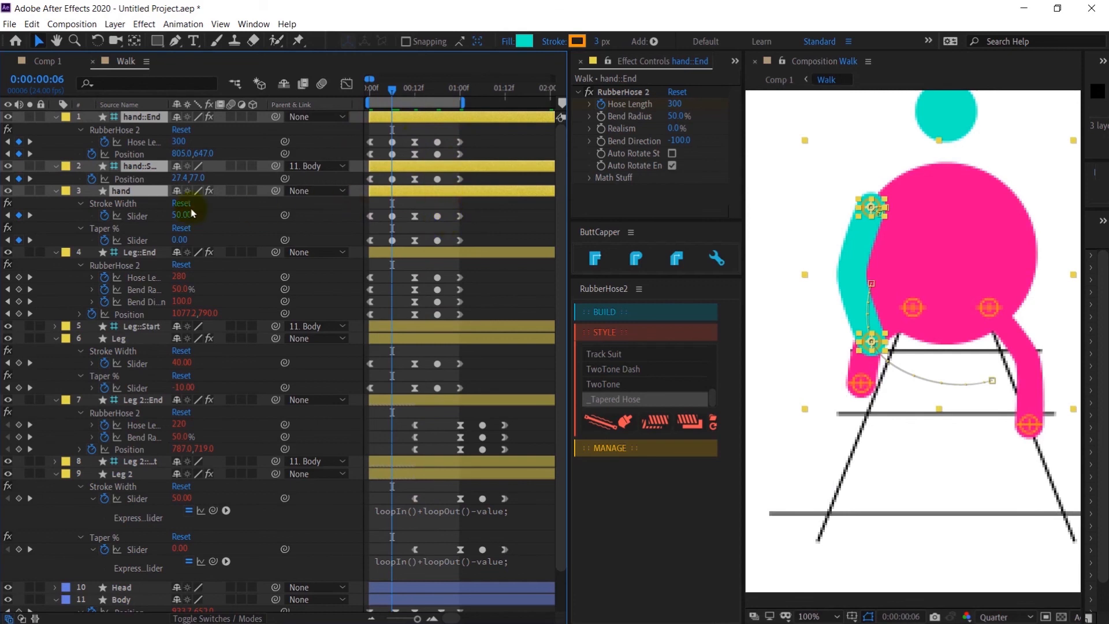
pyautogui.click(612, 448)
pyautogui.click(650, 373)
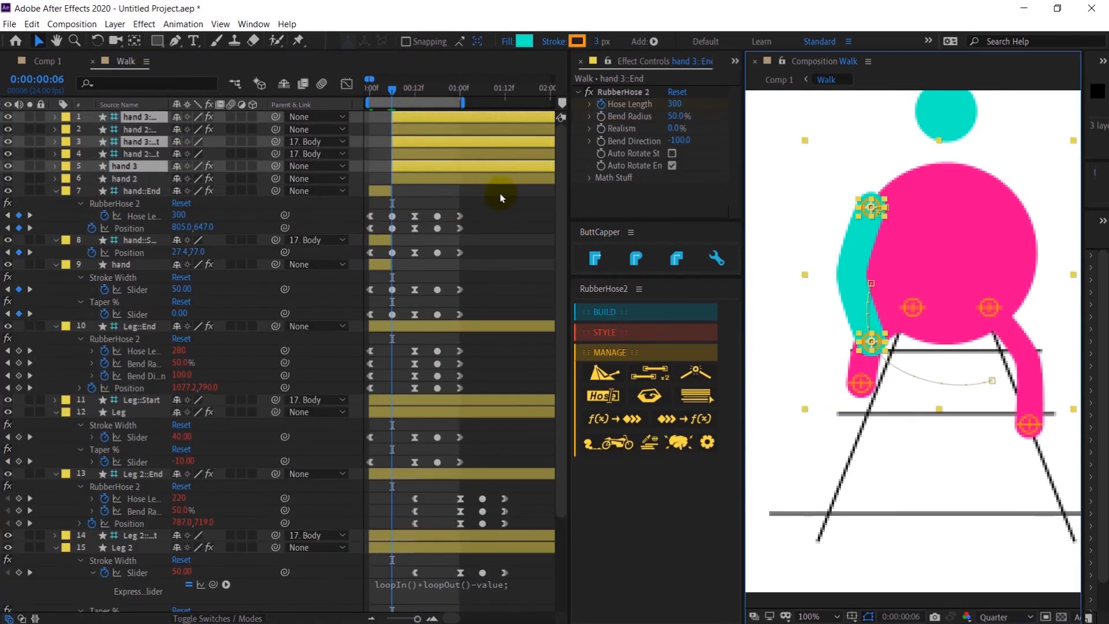
# Step: Group the hand 3 layers at the top of the stack starting at frame 18, and trim the hand 2 layers to end at frame 17
pyautogui.click(437, 154)
pyautogui.click(438, 141)
pyautogui.keyDown('shift'); pyautogui.click(437, 117); pyautogui.keyUp('shift')
pyautogui.hotkey('alt', '[')
pyautogui.click(438, 153)
pyautogui.keyDown('shift'); pyautogui.click(437, 179); pyautogui.keyUp('shift')
pyautogui.press('pageup')
pyautogui.hotkey('alt', ']')
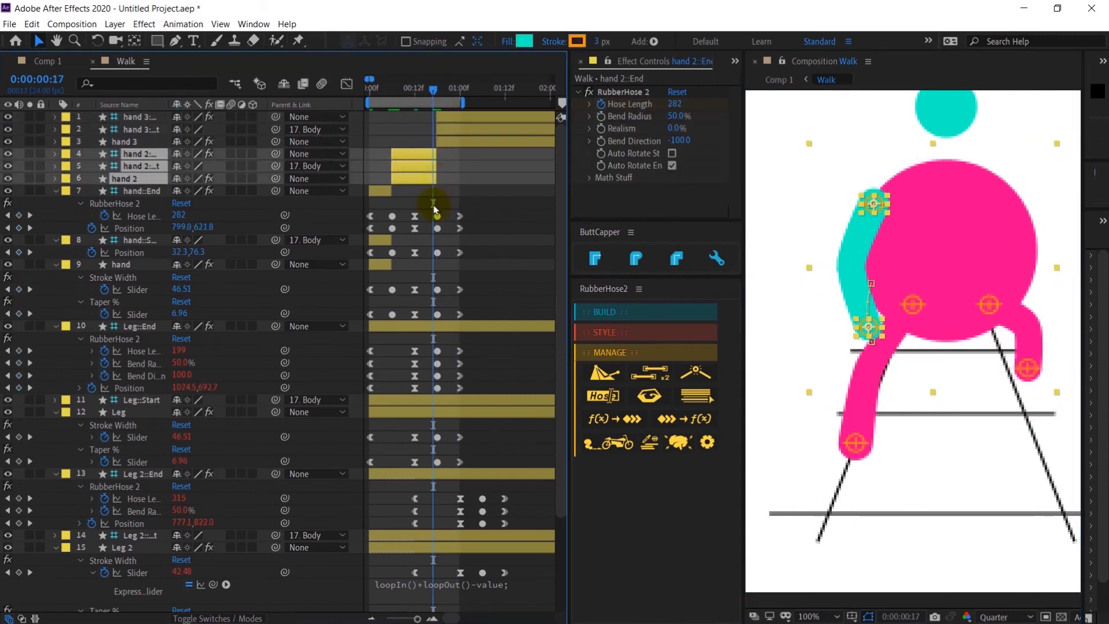
# Step: Move the three hand 2 layers directly below Body in the layer stack and preview the walk cycle
pyautogui.click(412, 90)
pyautogui.moveTo(130, 143); pyautogui.dragTo(198, 428)
pyautogui.scroll(-3, 173, 381)
pyautogui.moveTo(148, 344); pyautogui.dragTo(156, 598)
pyautogui.press('space')
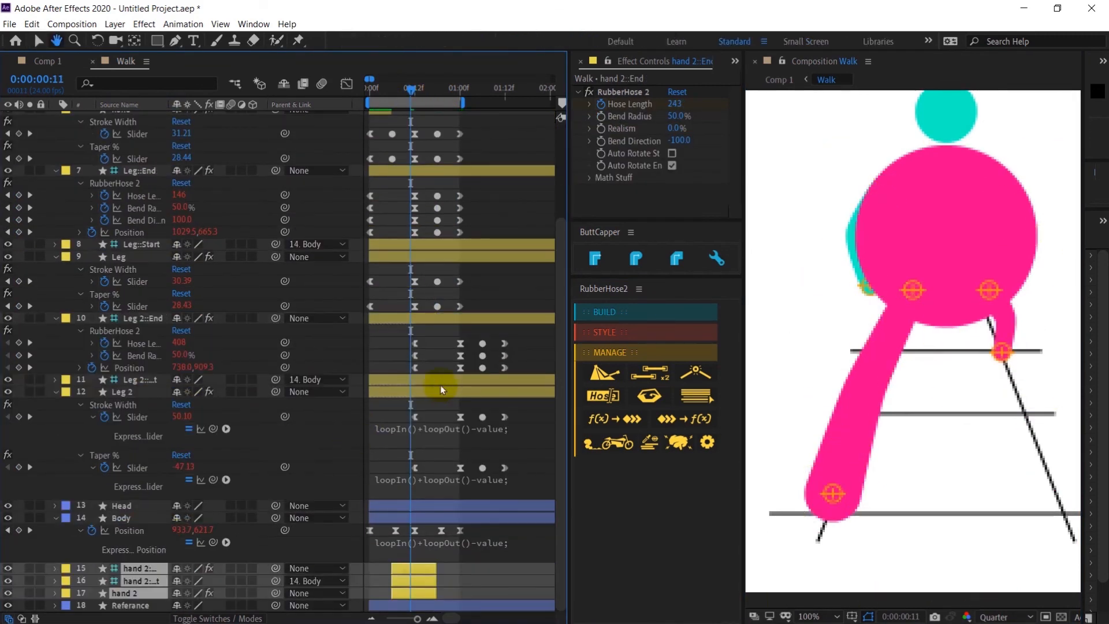
pyautogui.scroll(-1, 982, 299)
pyautogui.scroll(6, 439, 213)
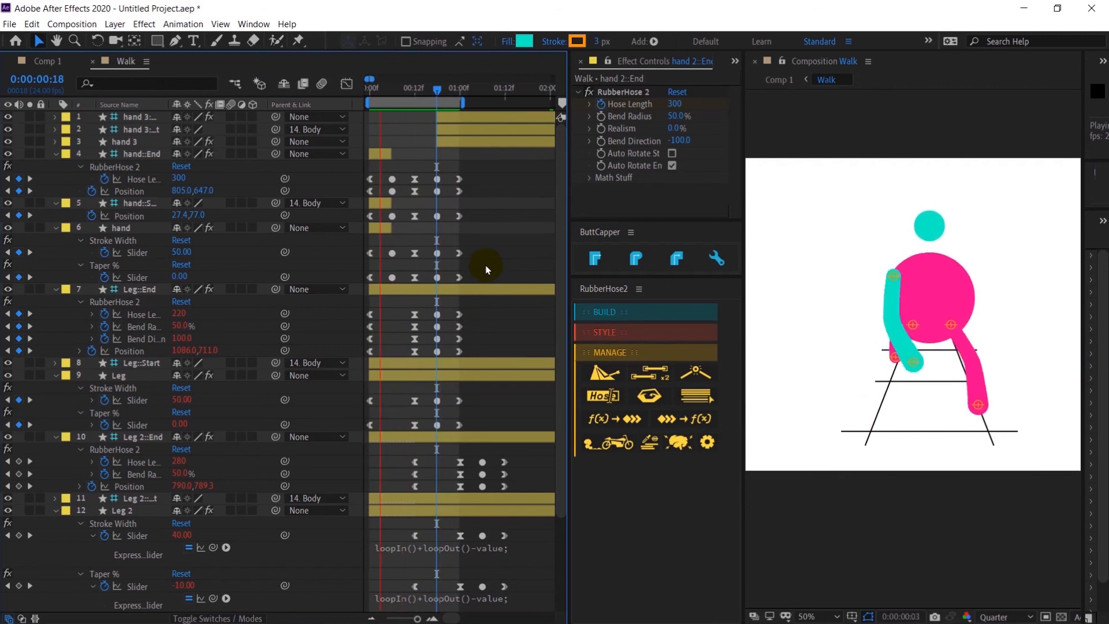
pyautogui.press('space')
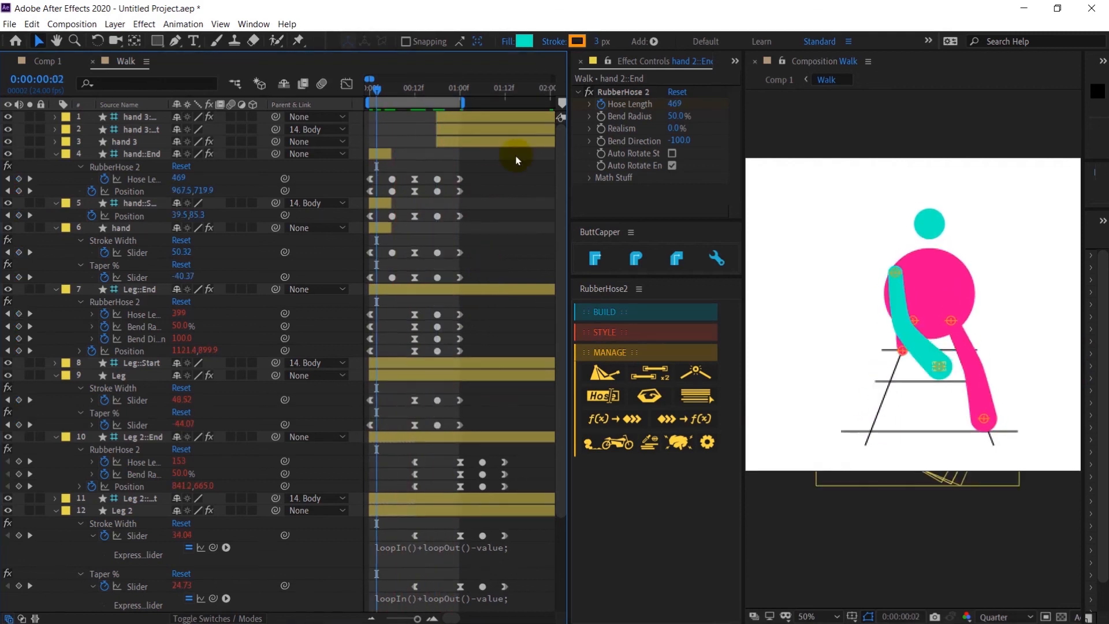